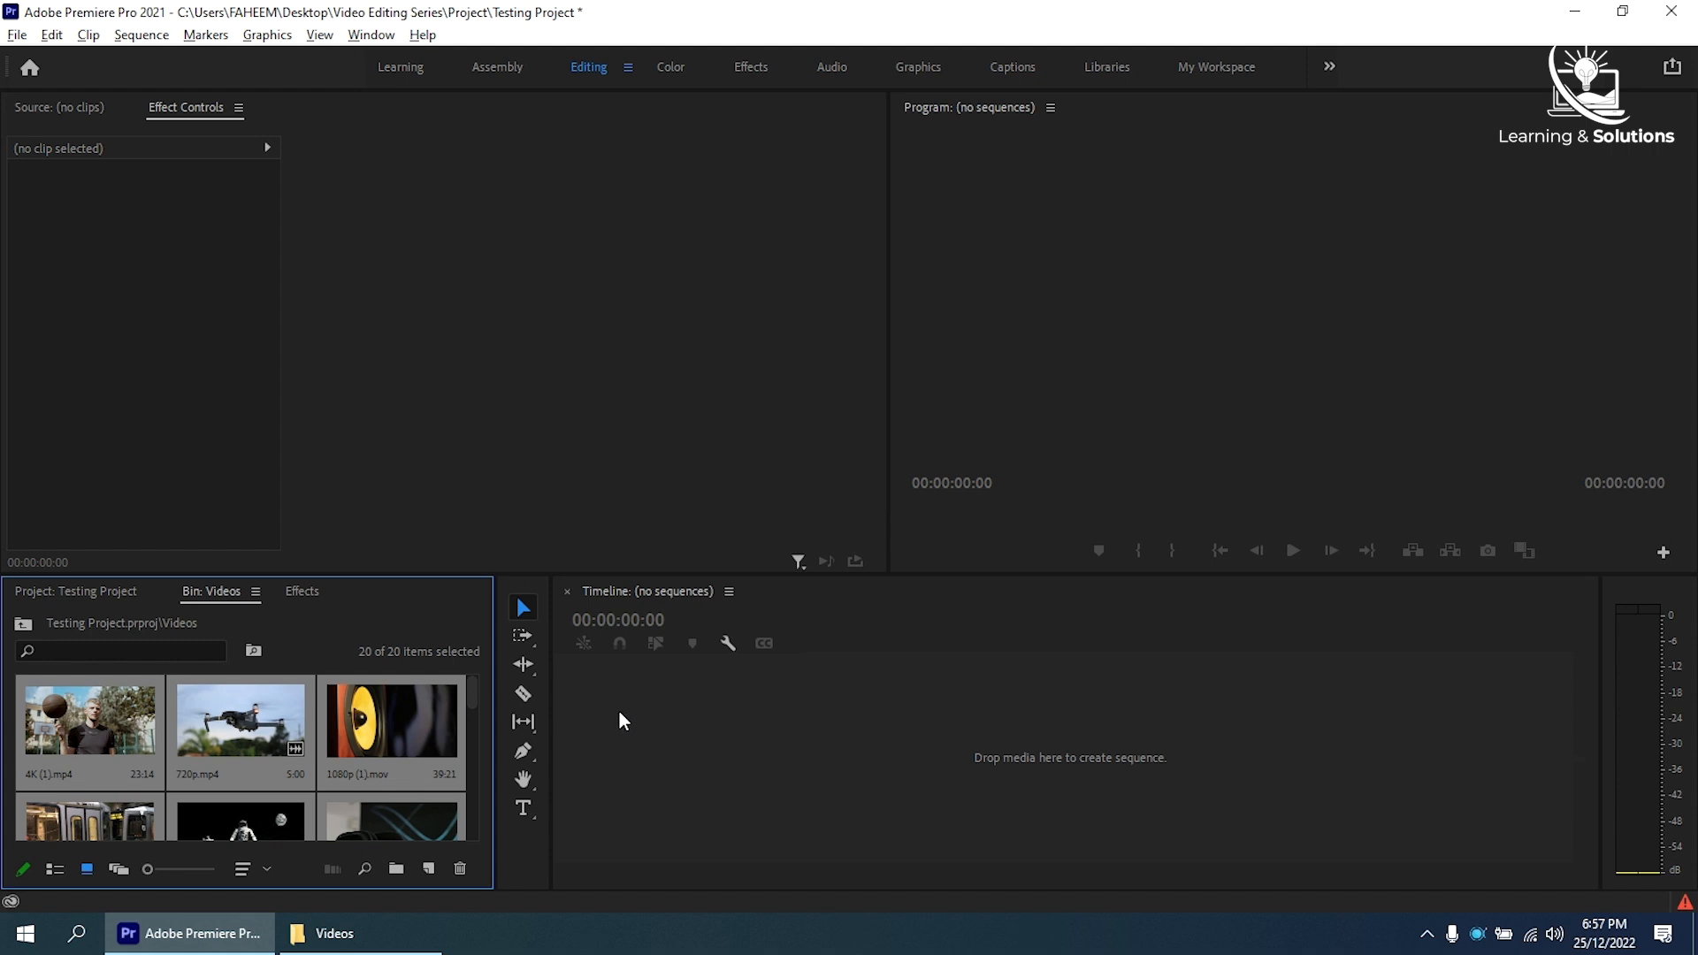
- Create a new sequence named Sequence 1 in the project root using the custom 1080p 23.976 preset
click(96, 594)
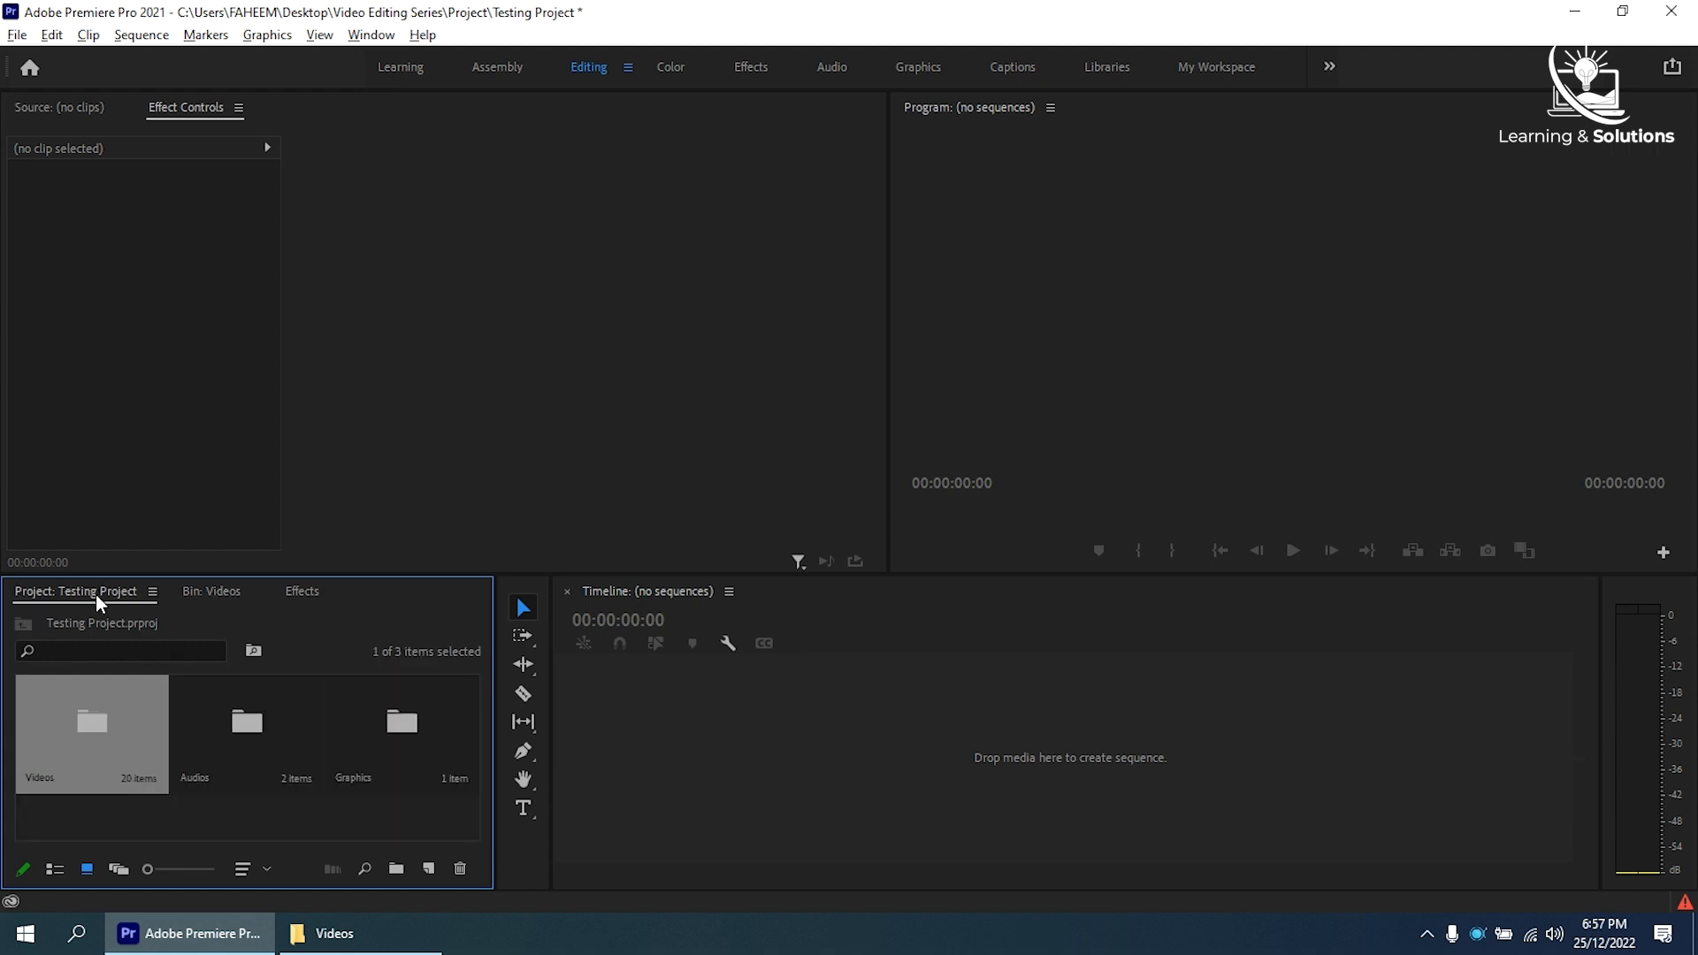
click(175, 810)
right_click(175, 810)
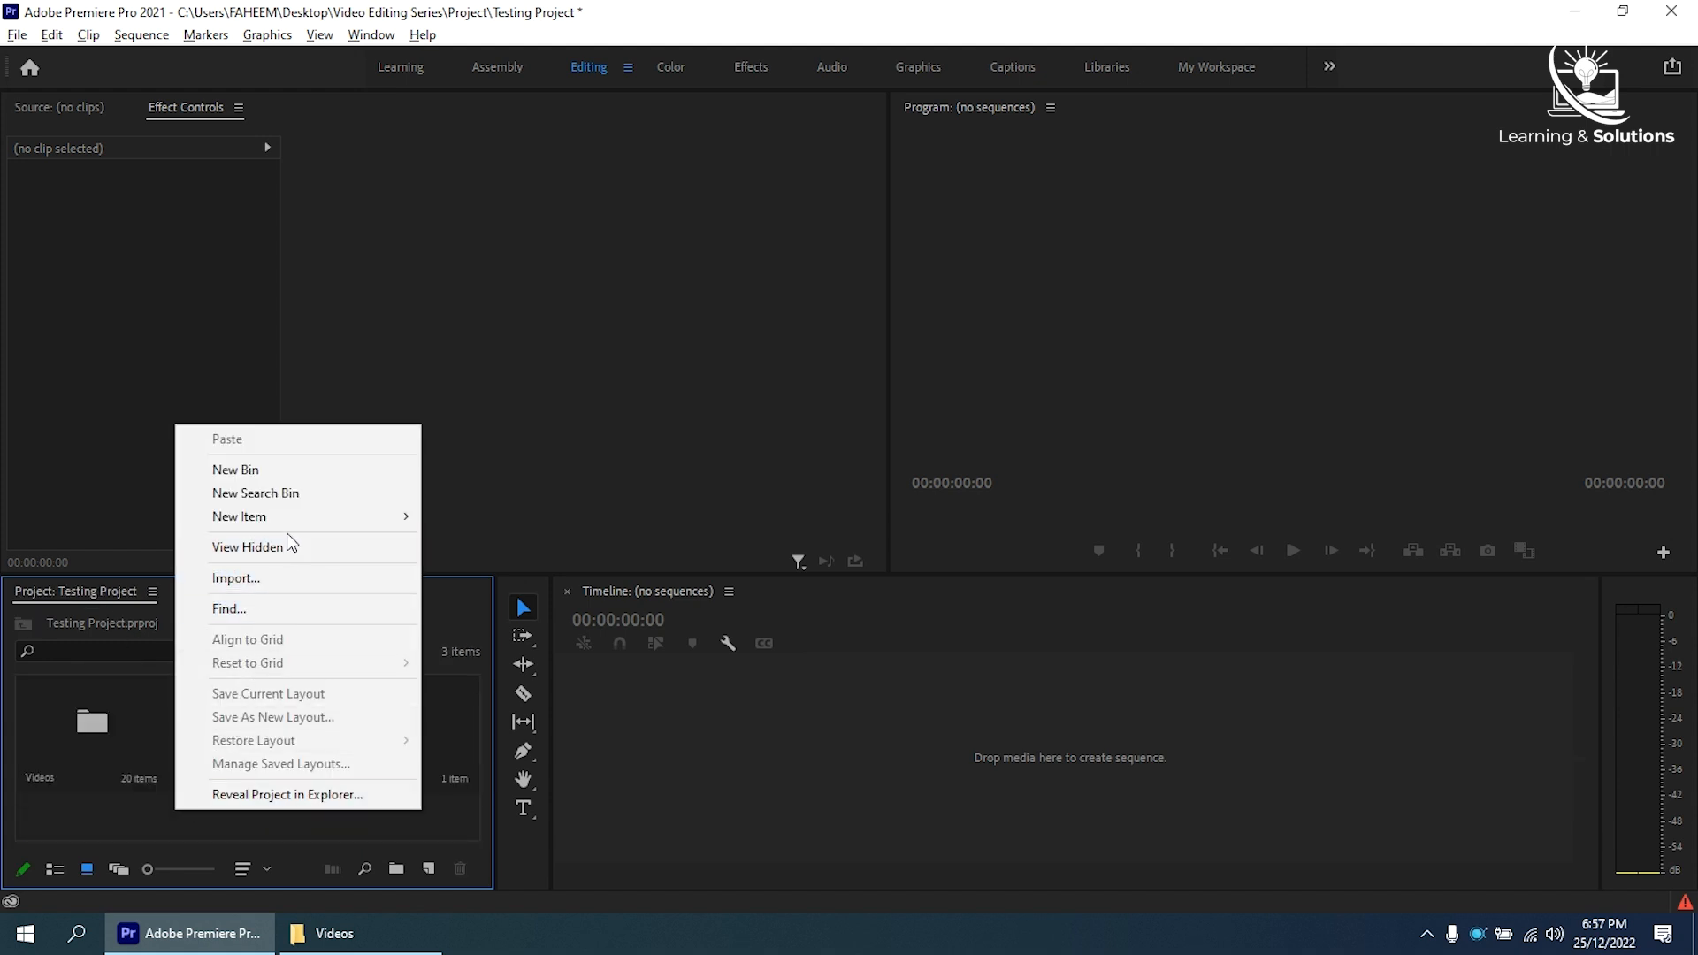
mouse_move(305, 521)
click(470, 523)
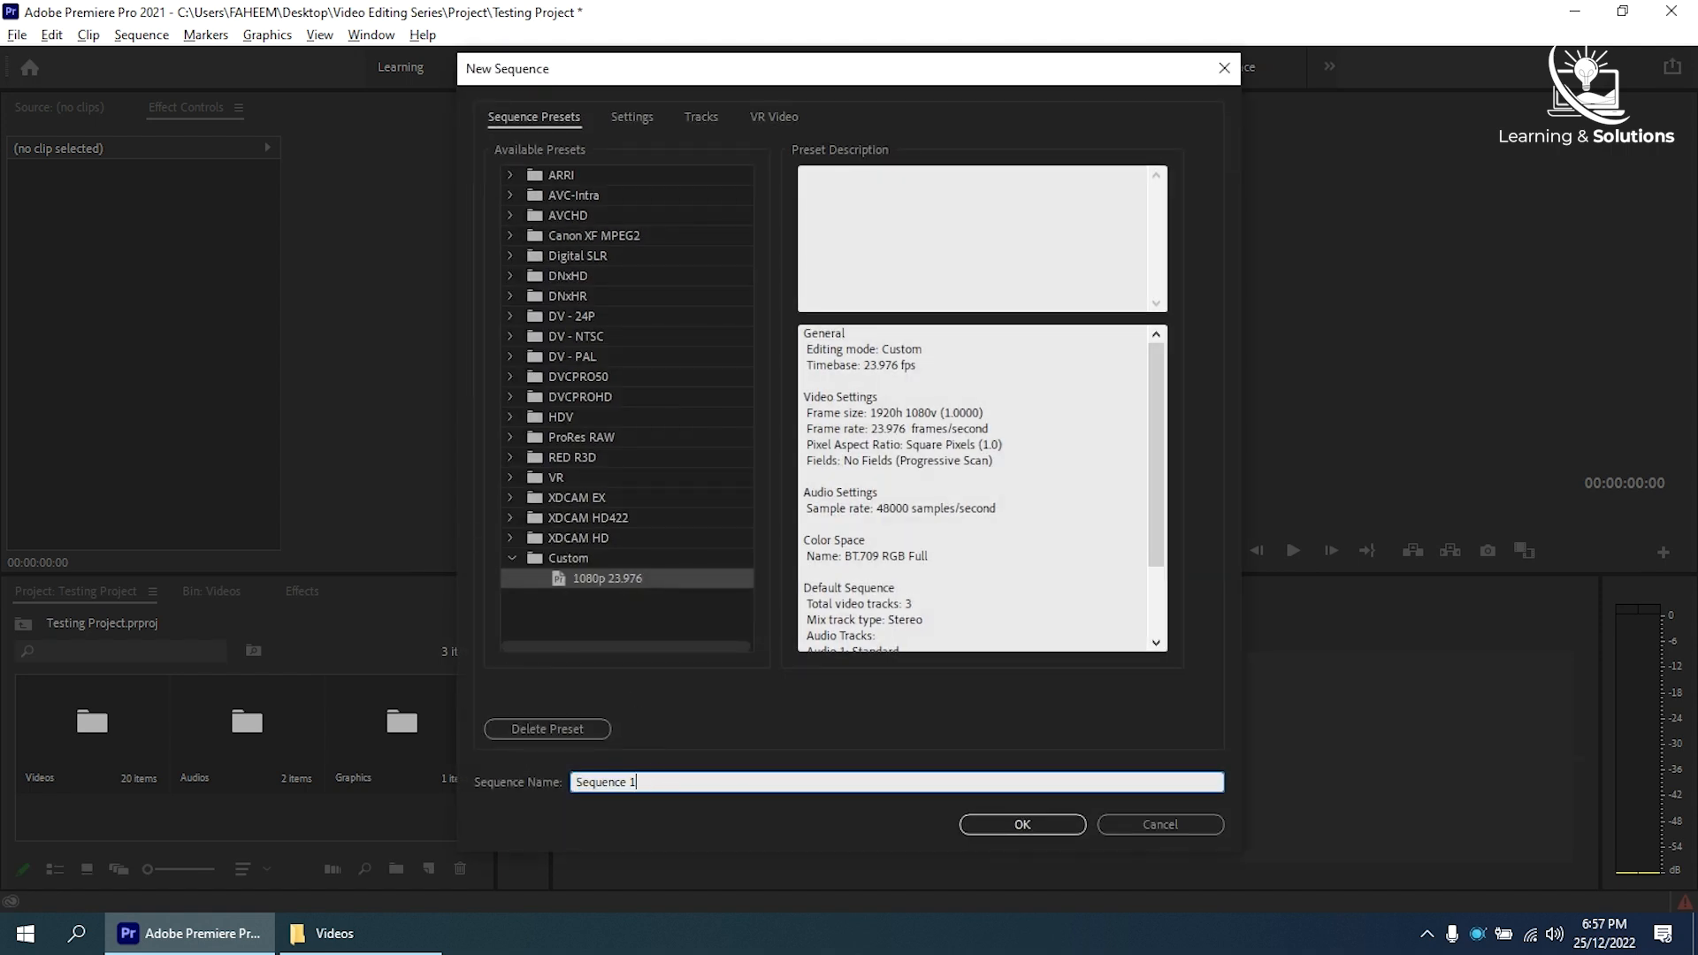
click(997, 829)
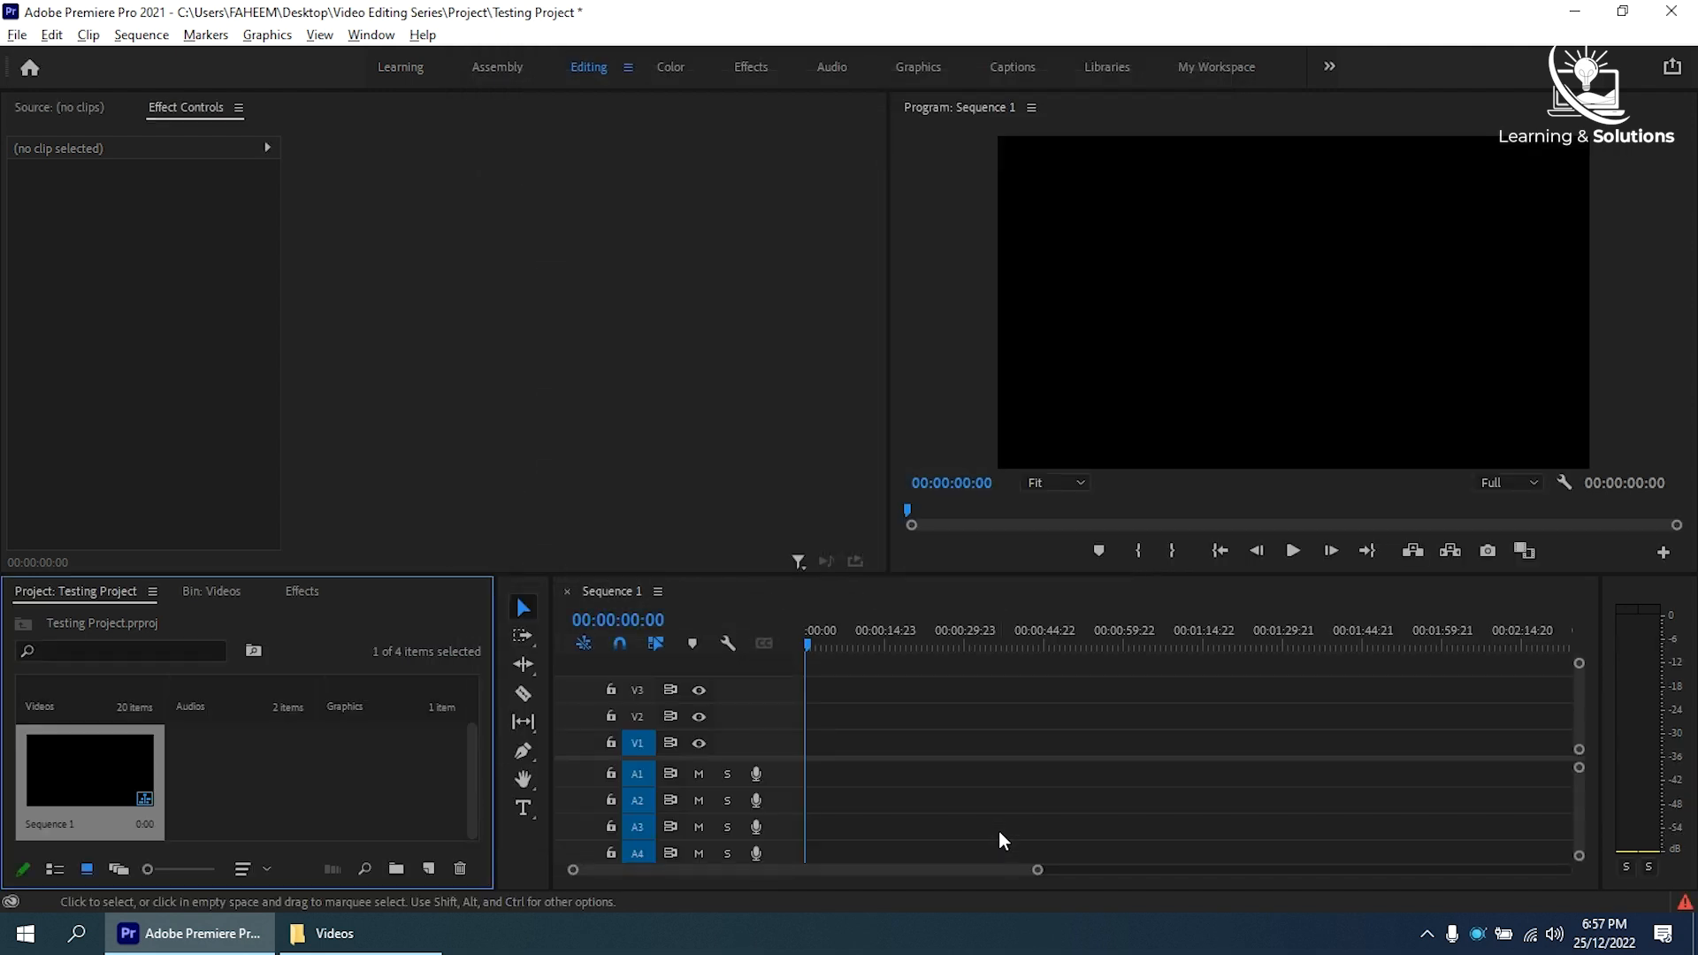
- Open the Audios bin and place Background Loop.mp3 on audio track A1 at the start of the sequence
click(225, 593)
click(108, 594)
double_click(265, 708)
drag(334, 737, 851, 784)
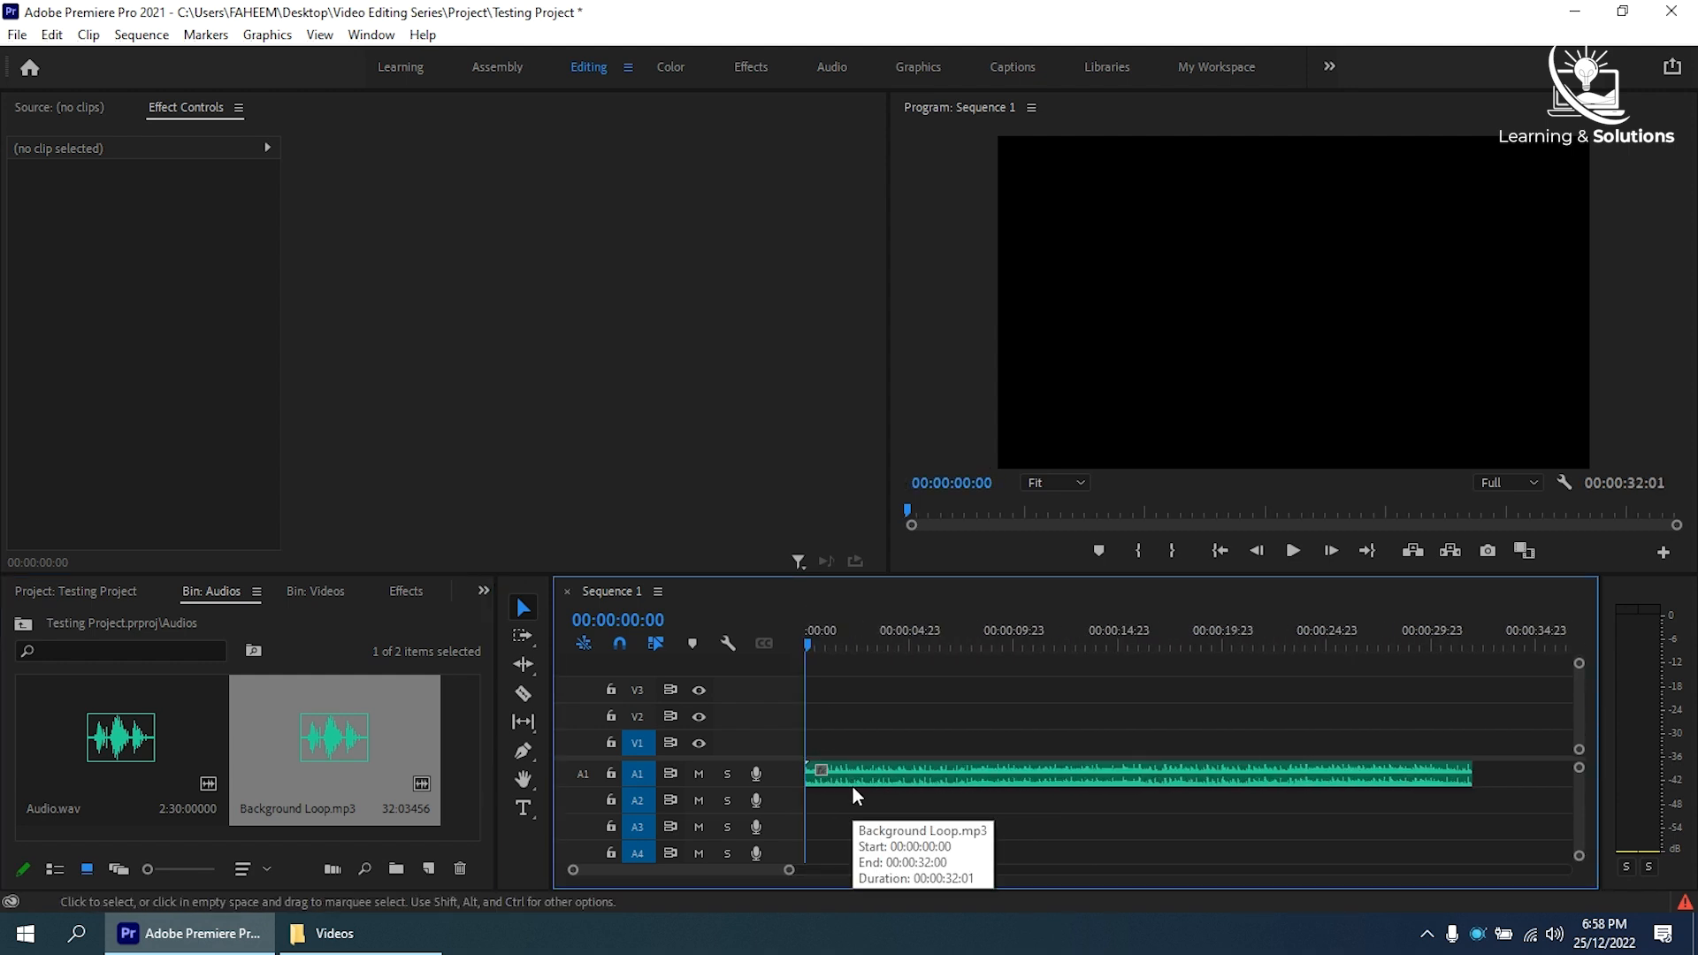
- Place 4K (1).mp4 and 720p.mp4 from the Videos bin back to back on V1, each trimmed to about 2 seconds
click(315, 591)
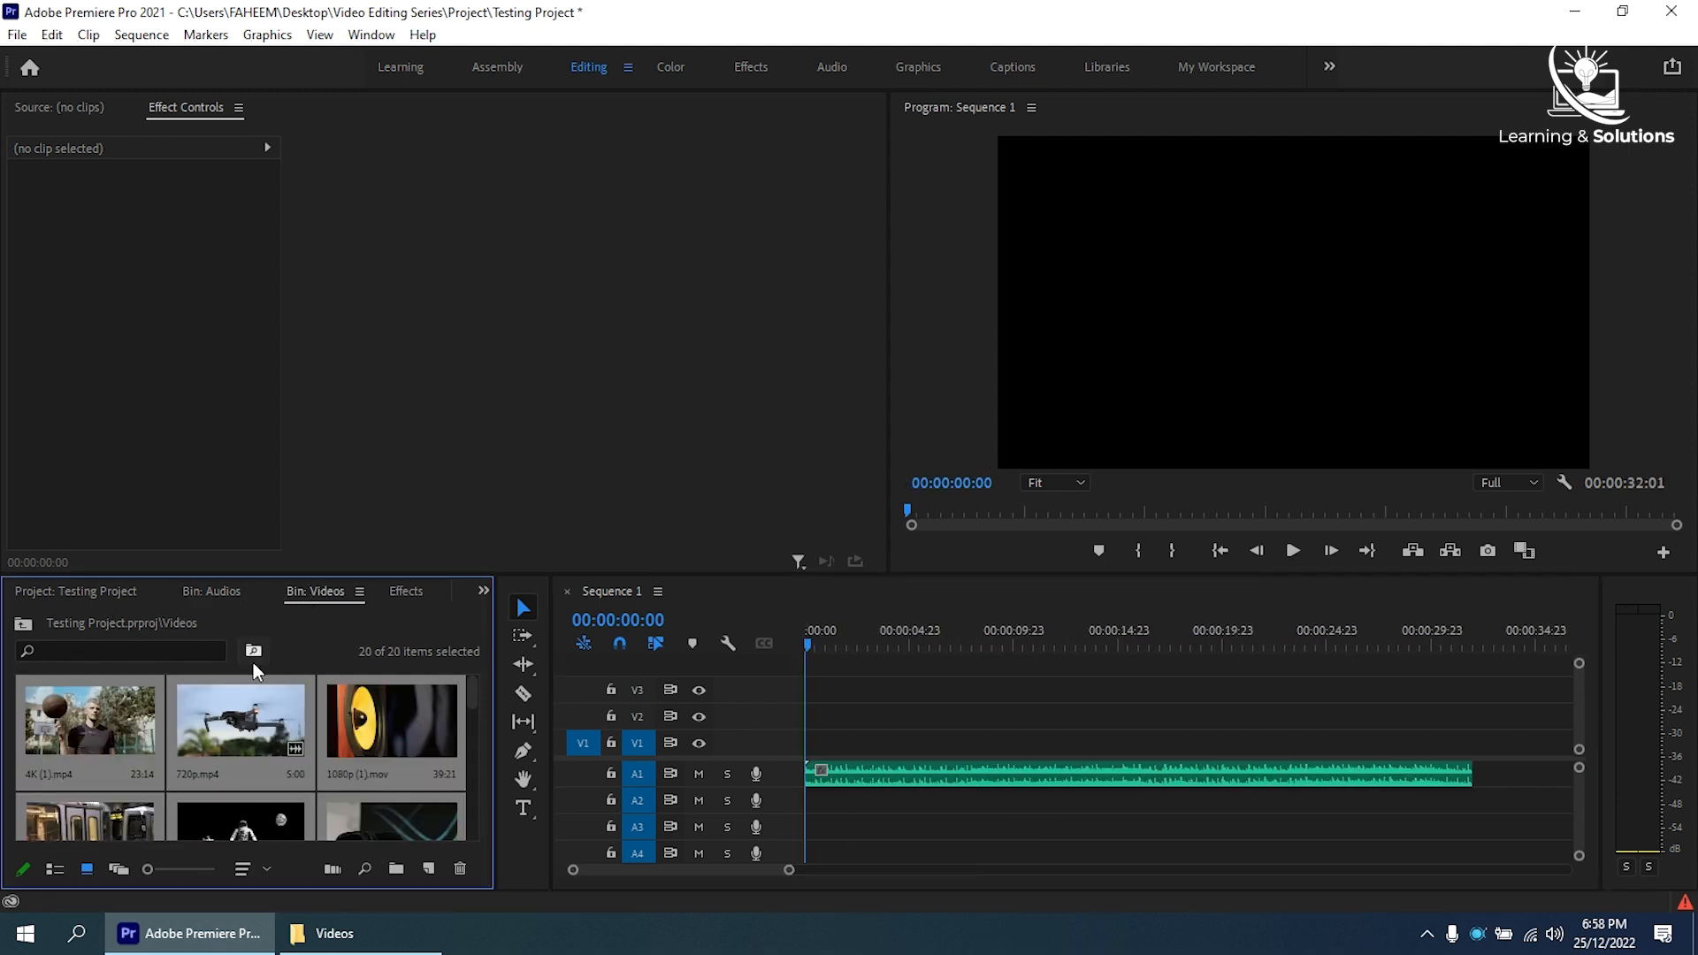
click(124, 729)
drag(120, 725, 884, 787)
drag(1292, 743, 834, 735)
drag(245, 729, 856, 743)
drag(944, 743, 874, 743)
- Add 1080p (1).mov after the drone clip on V1 and trim it to about 2 seconds
double_click(392, 728)
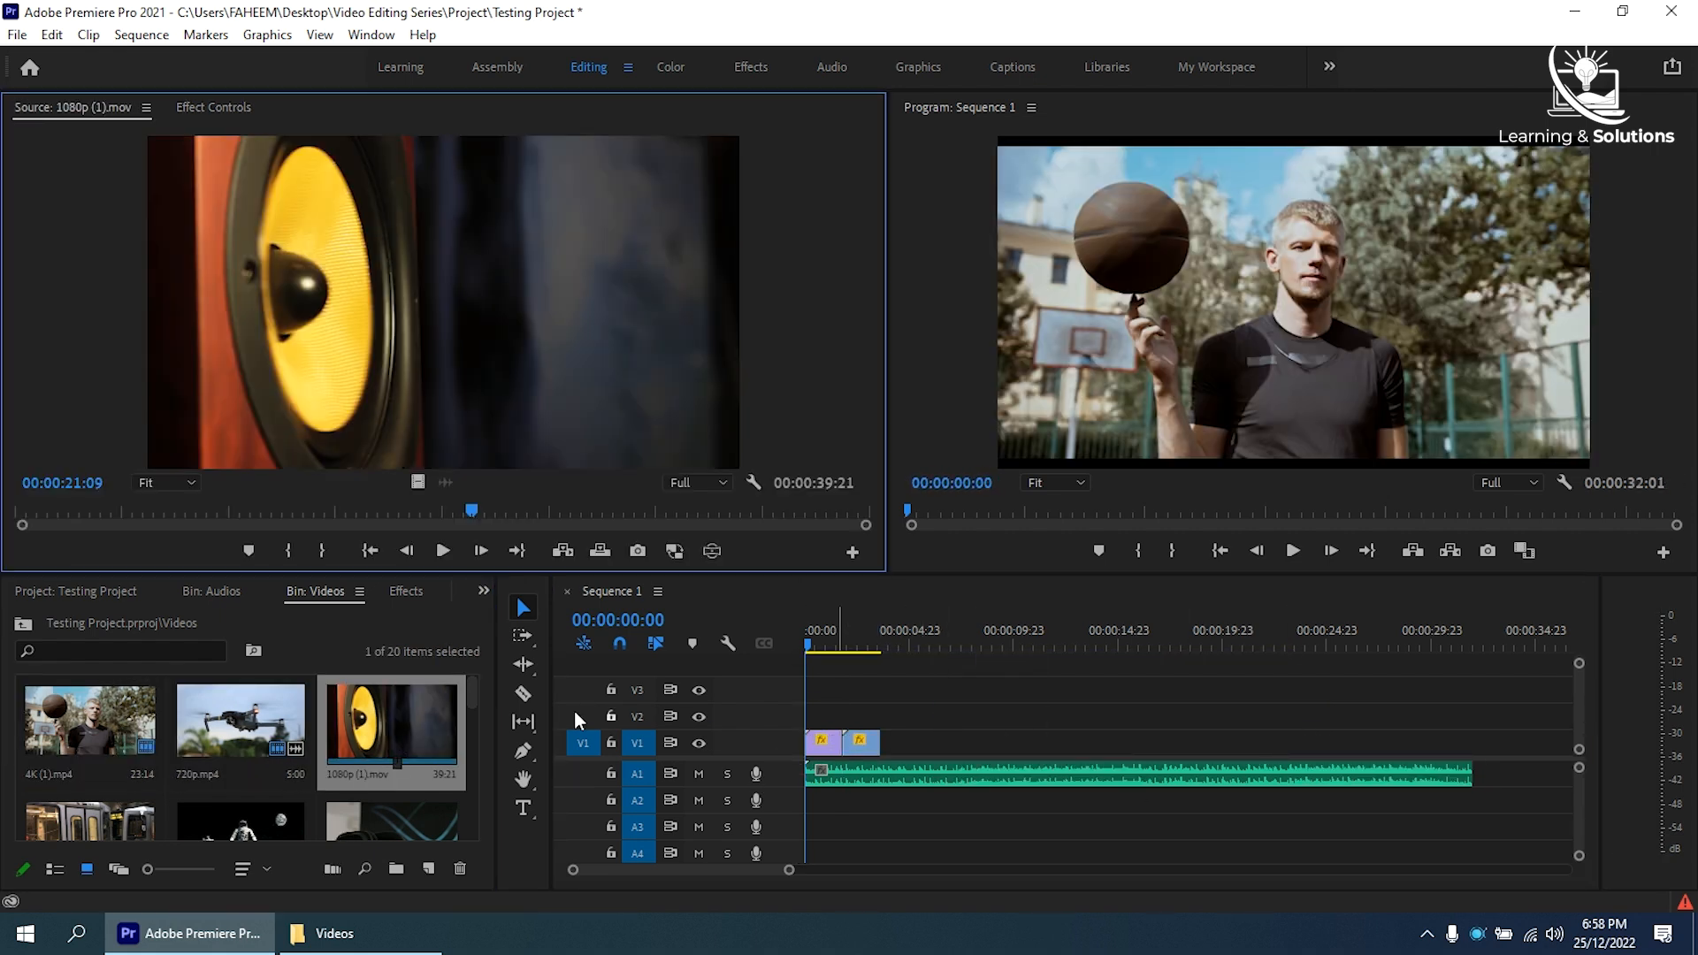
right_click(96, 112)
click(131, 128)
drag(393, 729, 910, 747)
drag(1573, 743, 1179, 740)
drag(1415, 747, 1126, 750)
drag(1415, 744, 896, 741)
- Append 1080p (1).mp4 and 1080p (2).mov to V1, trimmed to short cuts, and expand audio track A1
drag(96, 821, 946, 745)
drag(232, 829, 952, 743)
drag(1116, 743, 982, 745)
double_click(792, 774)
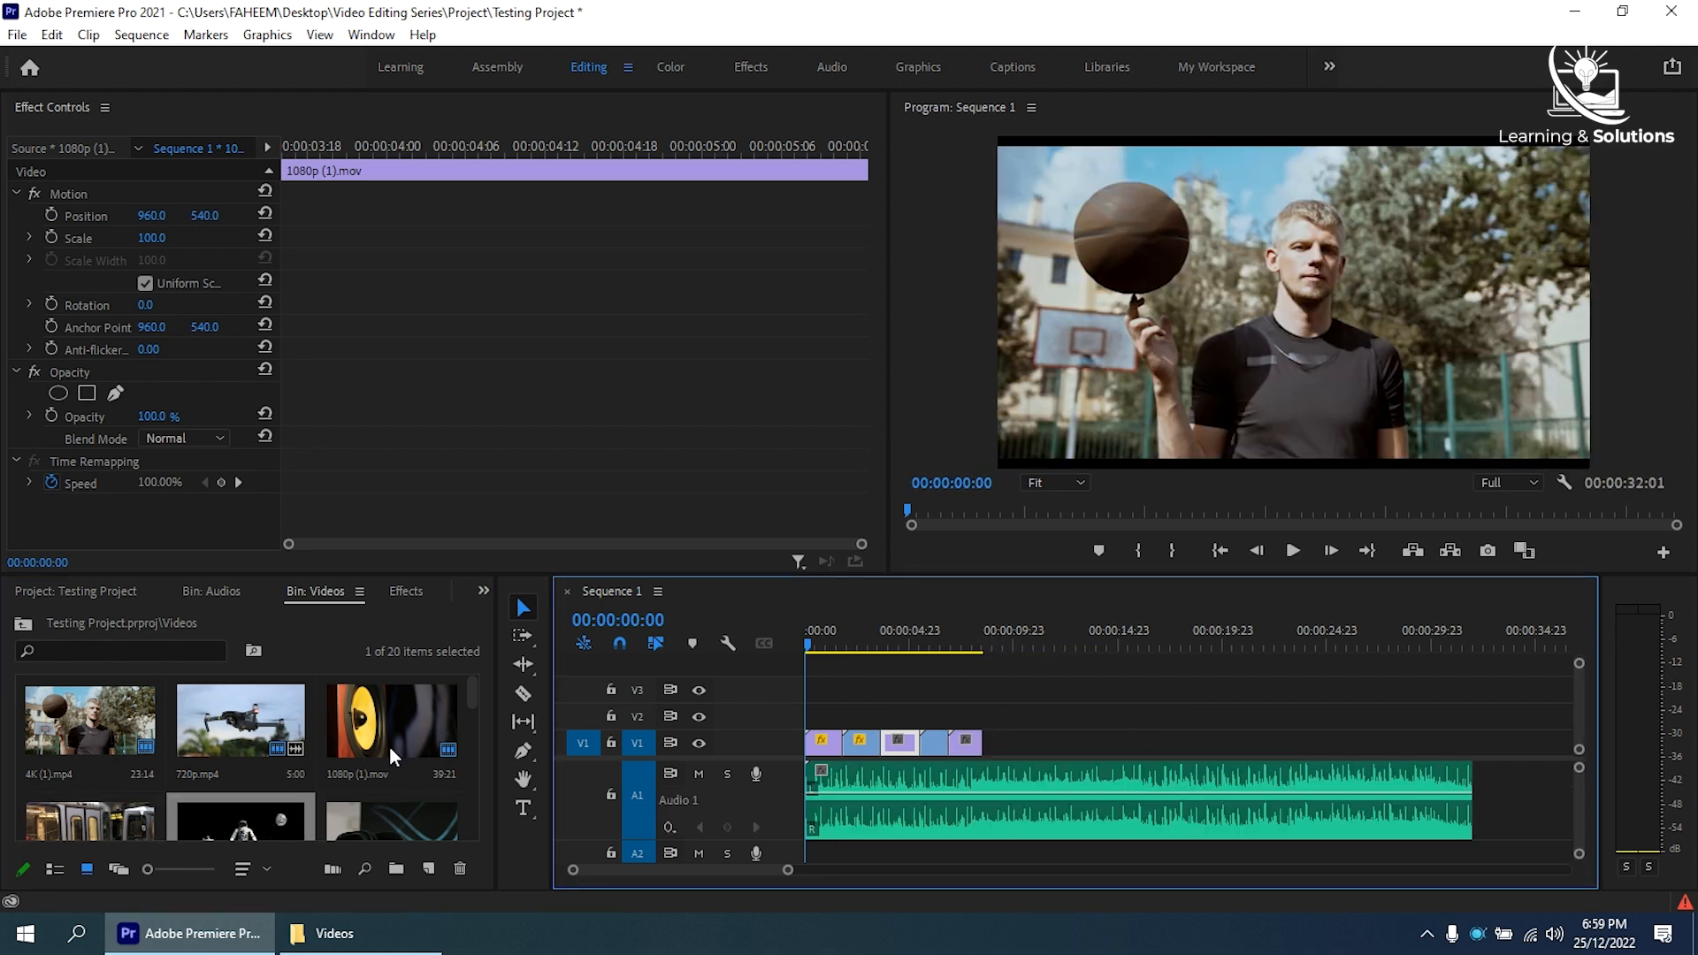
- Append 1080p (2).mp4 and 1080p (3).mov to the end of V1, trimming each to a cut of about 2 seconds
drag(389, 818, 1030, 742)
drag(1252, 744, 1030, 743)
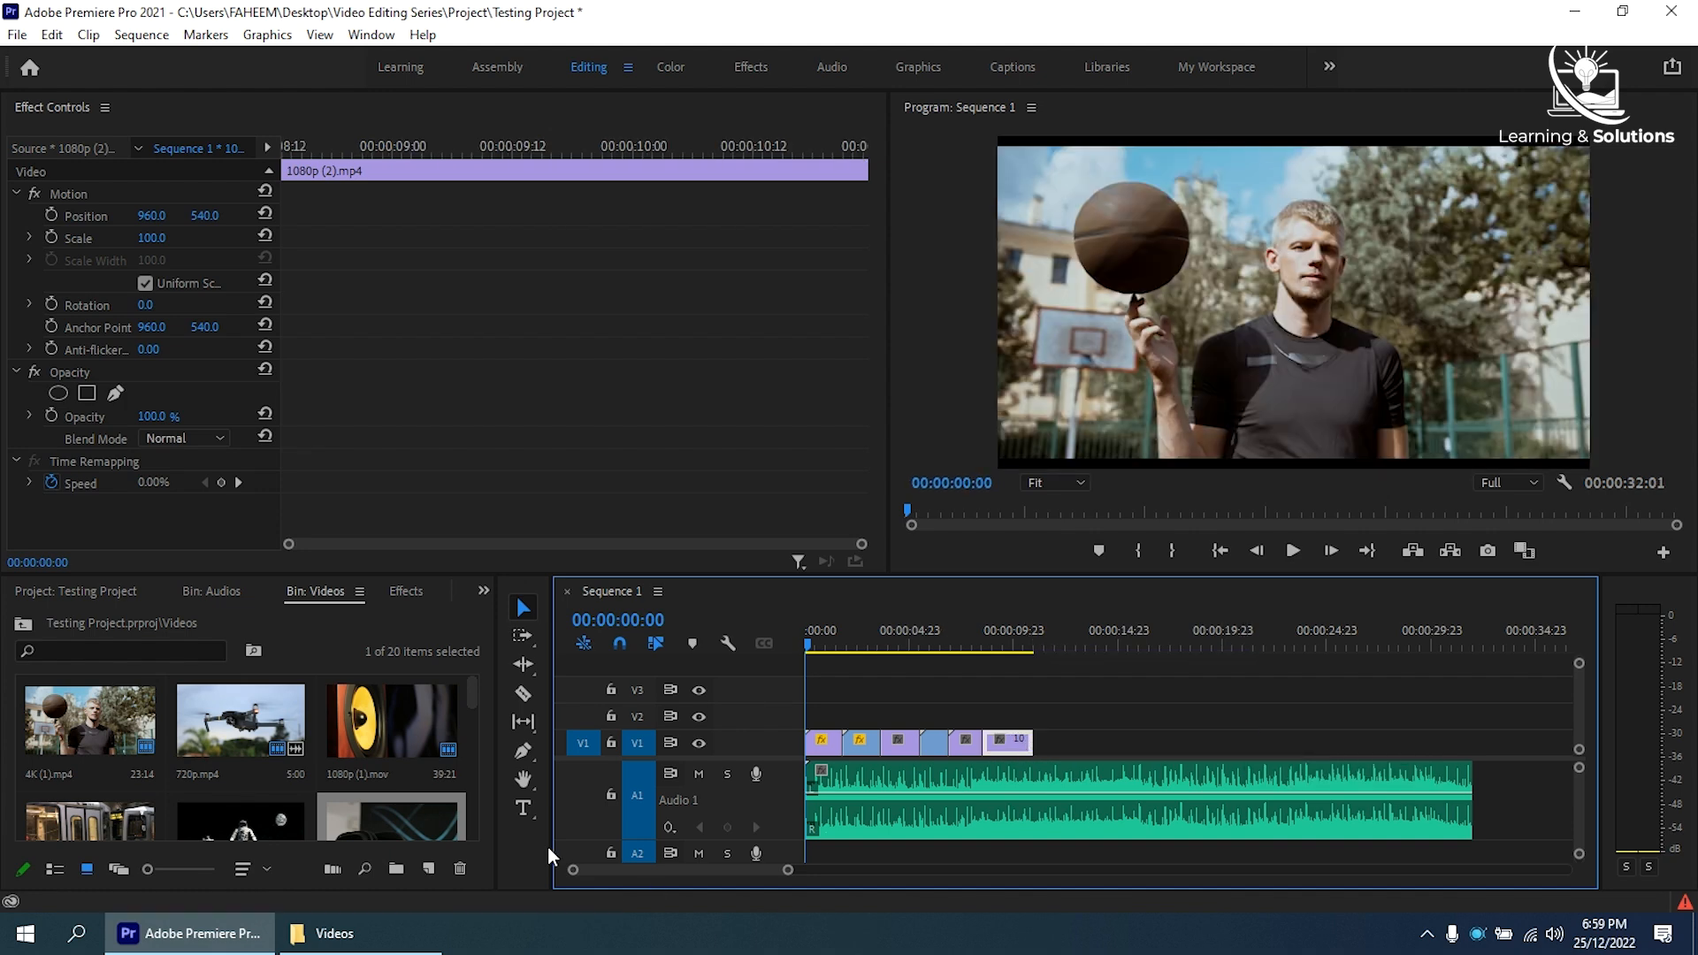
scroll(412, 815, down, 1)
double_click(115, 825)
drag(115, 820, 1031, 745)
drag(1173, 744, 1063, 744)
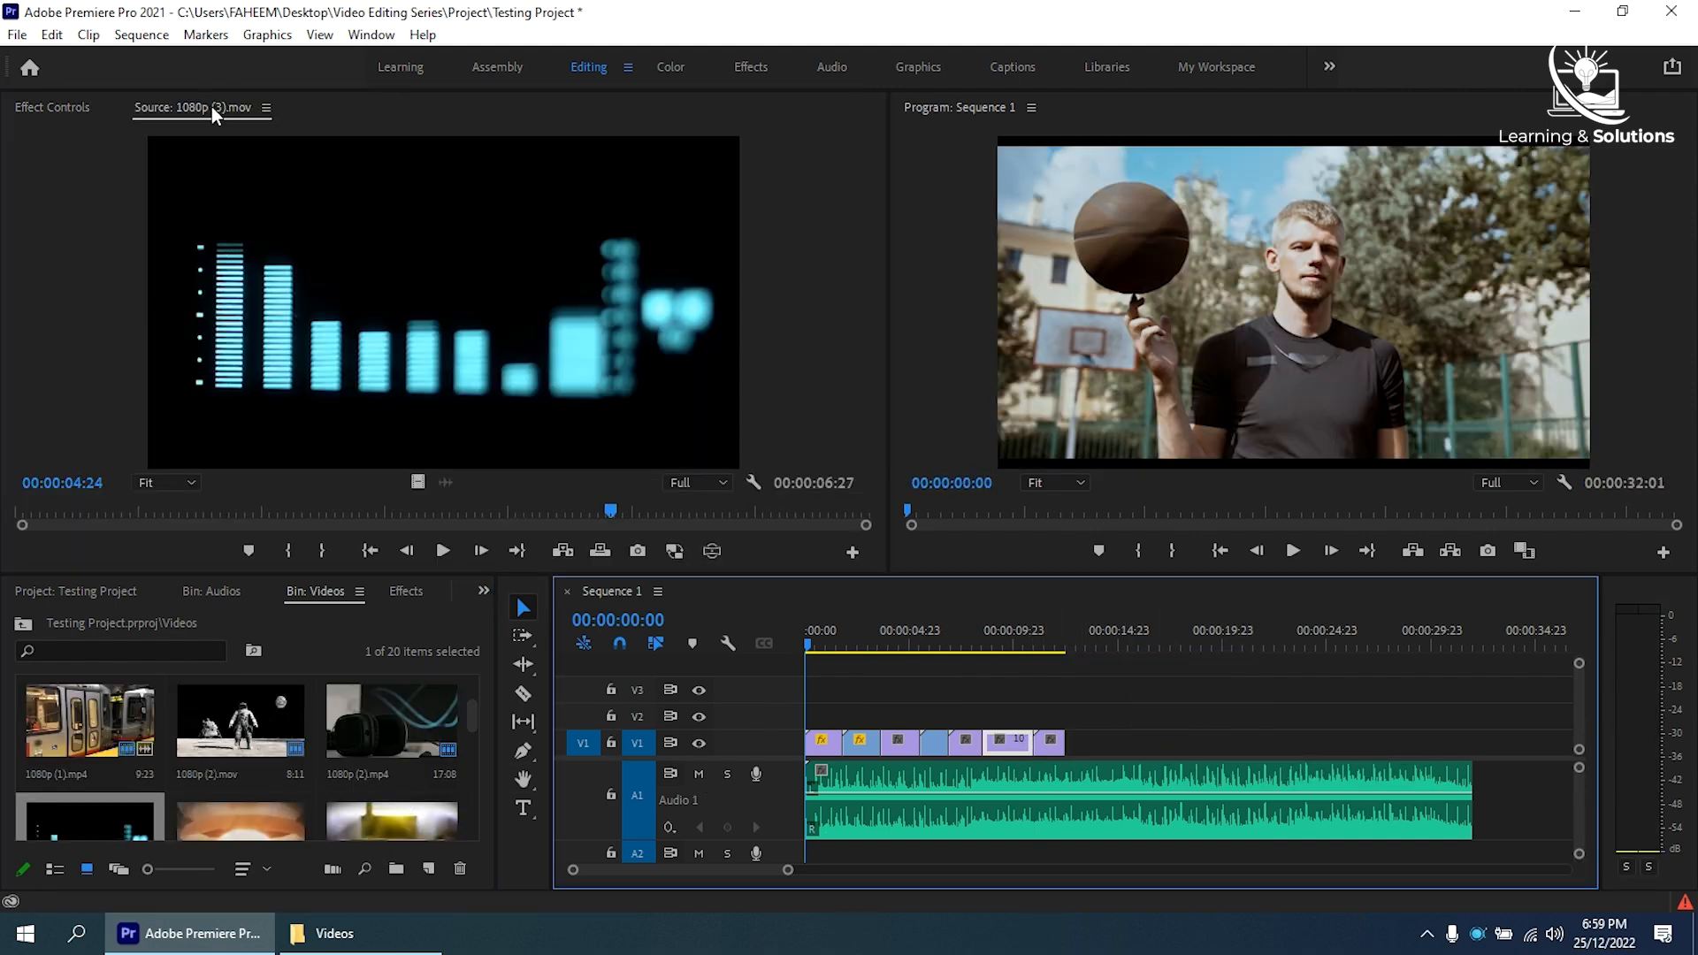
- Close the Source monitor, then append 1080p (3).mp4 to V1 and trim it to about 2 seconds
right_click(209, 108)
click(250, 119)
drag(256, 827, 1066, 743)
drag(1192, 743, 1097, 741)
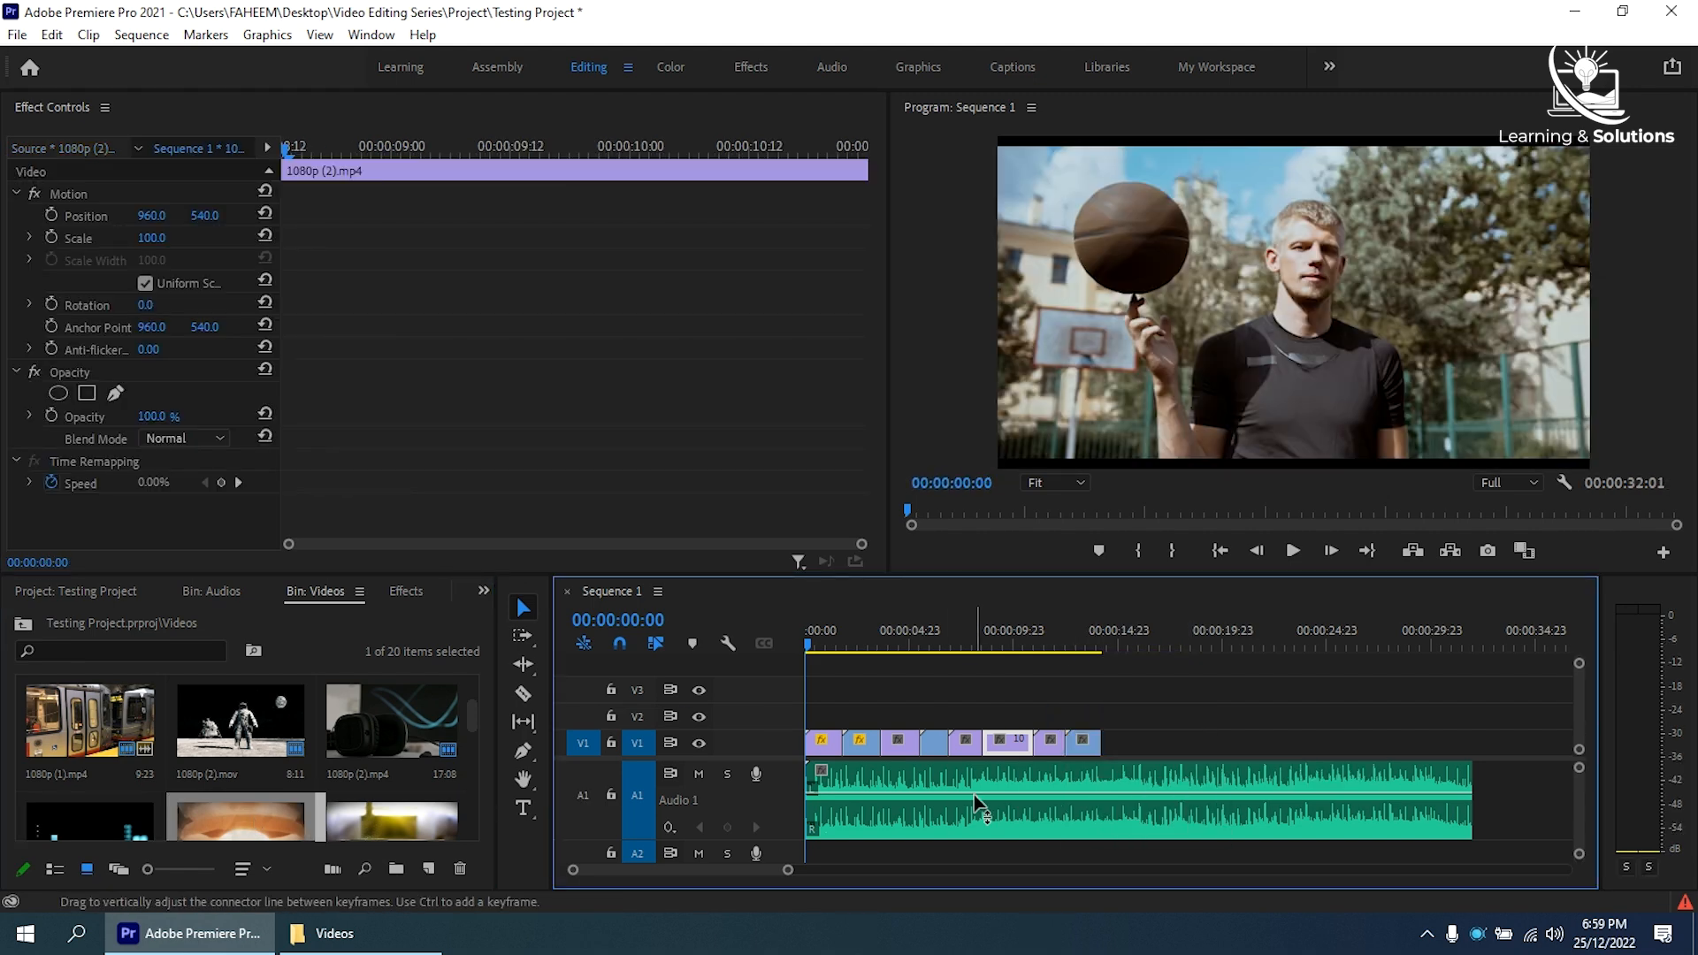
- Collapse audio track A1 and delete all video and audio clips from the sequence
double_click(788, 802)
drag(1502, 695, 819, 817)
key(Delete)
- Place Background Loop.mp3 from the Audios bin at the start of audio track A1 and expand the track to show its waveform
click(212, 591)
drag(334, 743, 809, 779)
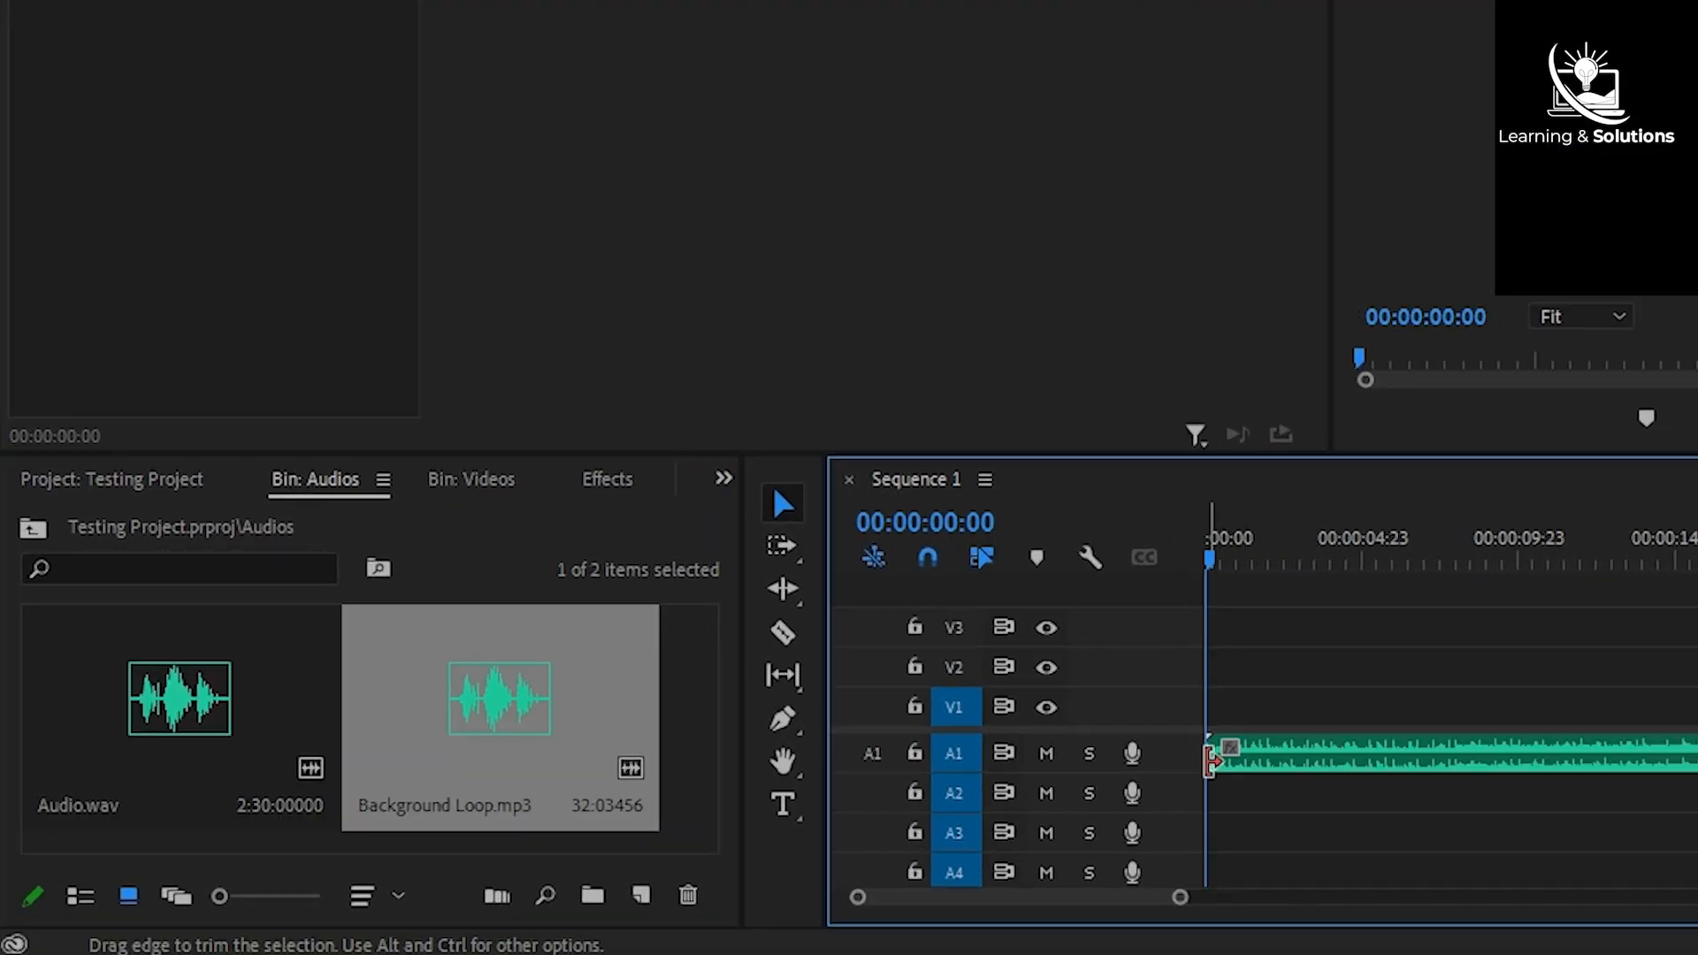
double_click(1172, 761)
click(1300, 779)
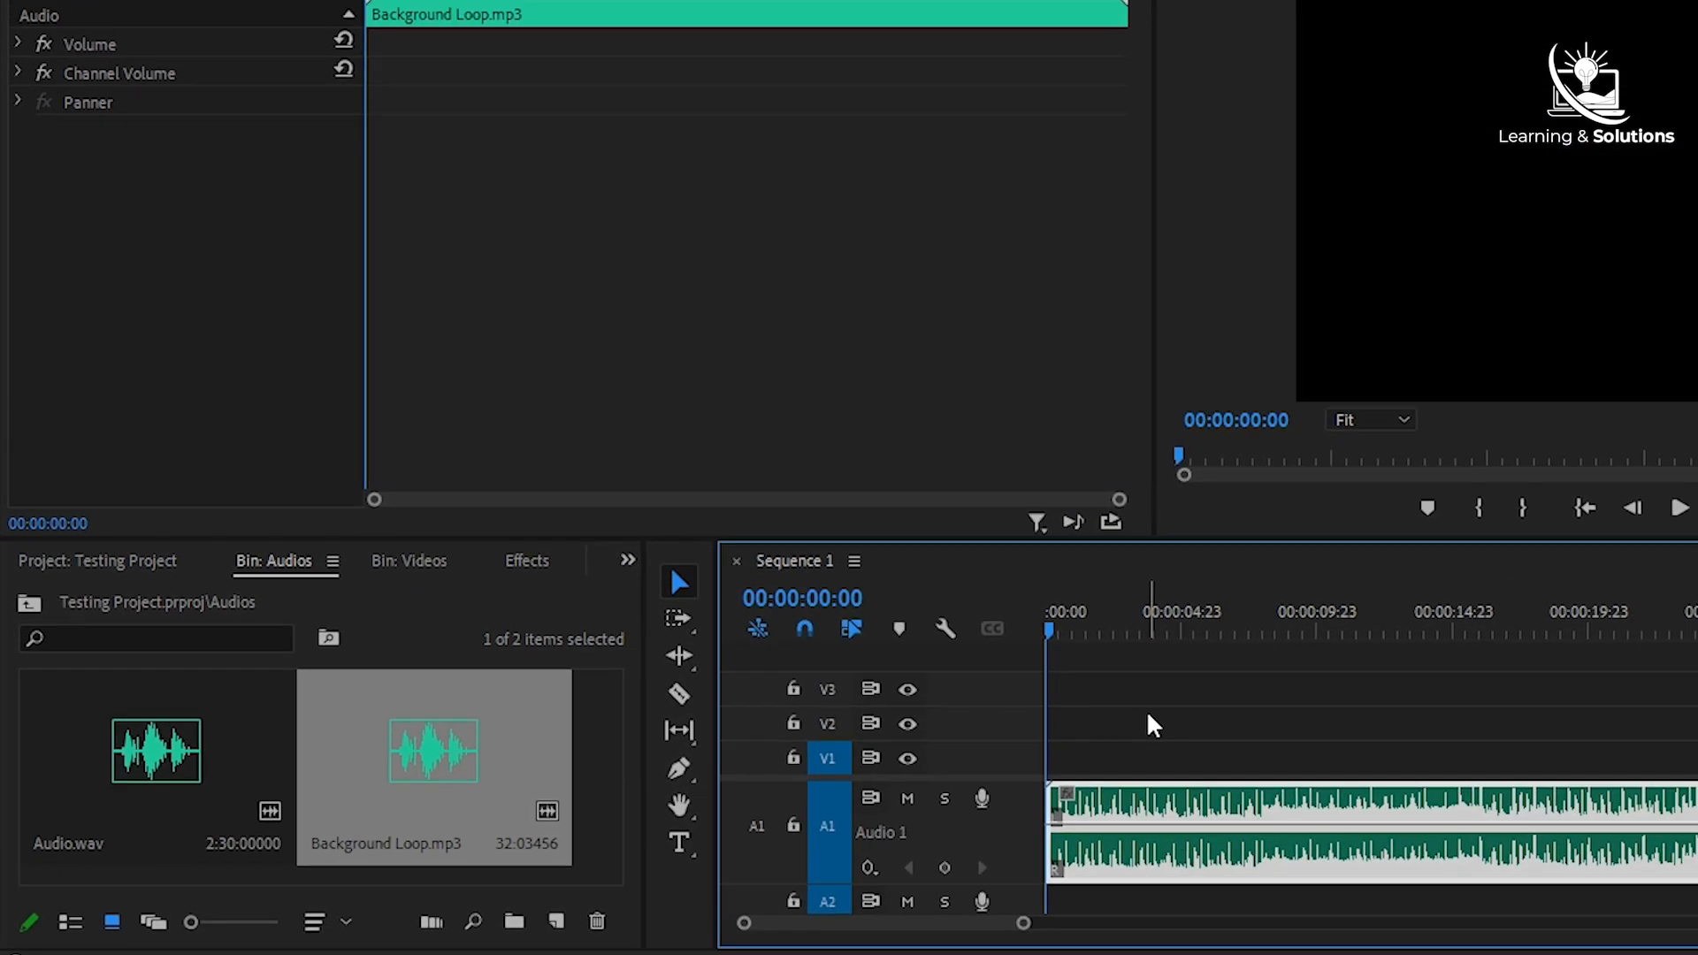
click(1154, 725)
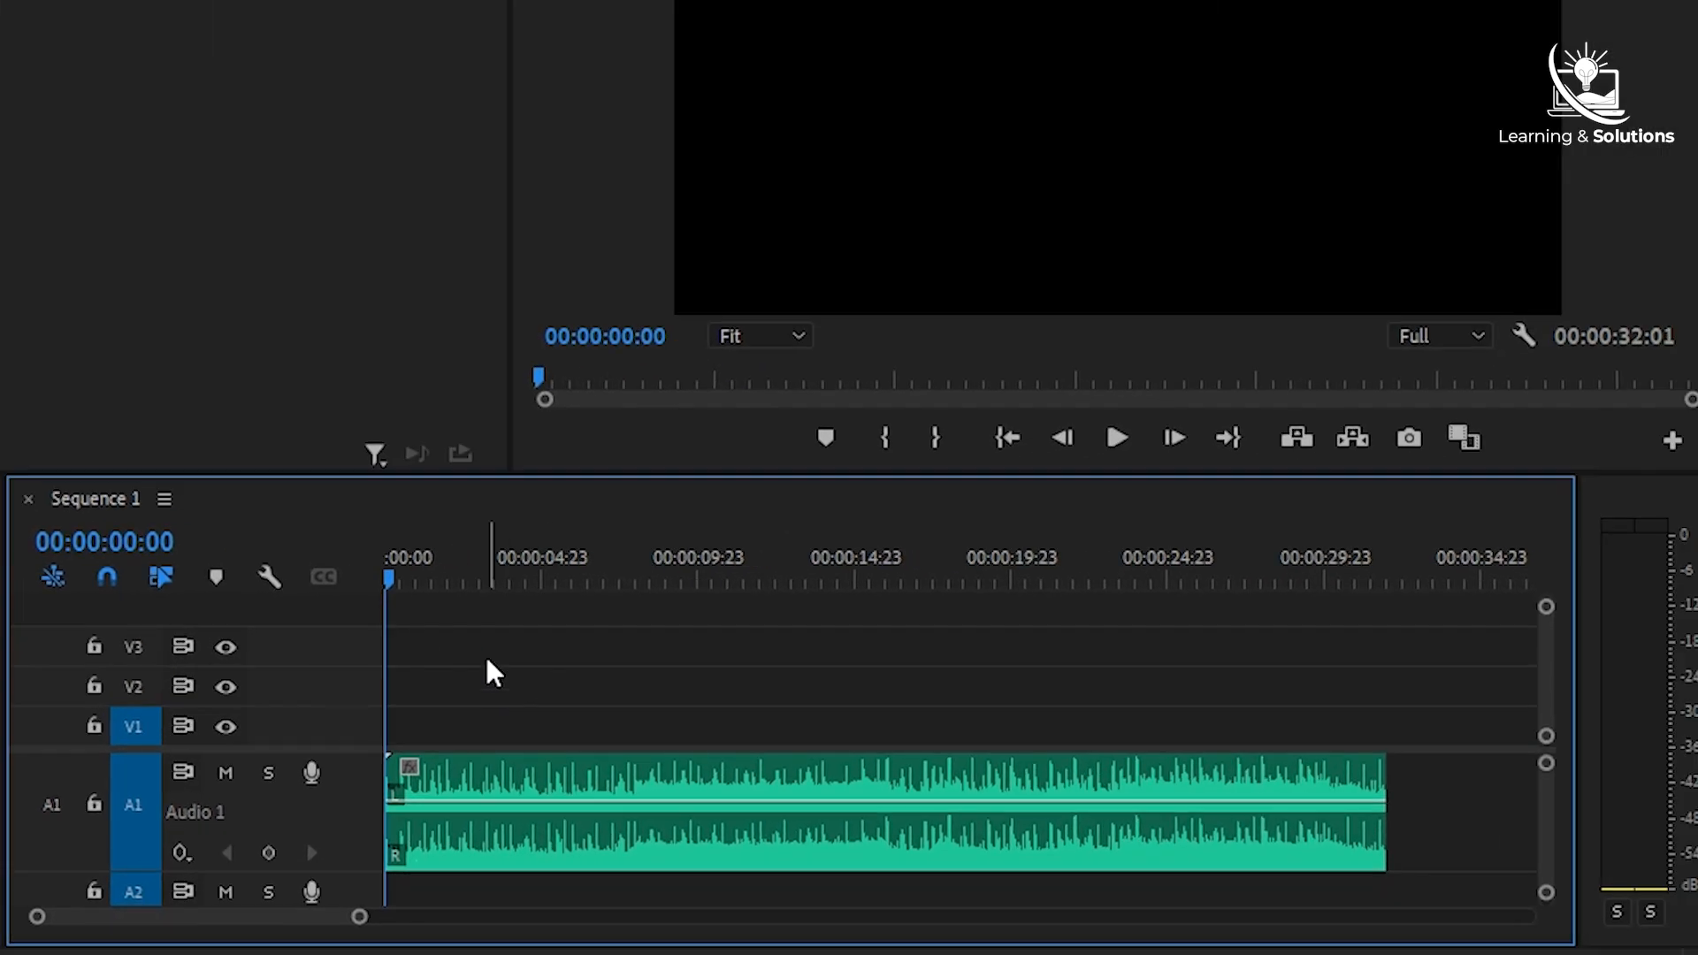
- Play the sequence from the start, adding a timeline marker on each music beat until the track ends, and return the playhead to the start
drag(1057, 634, 1026, 633)
key(m)
key(space)
key(m)
key(m)
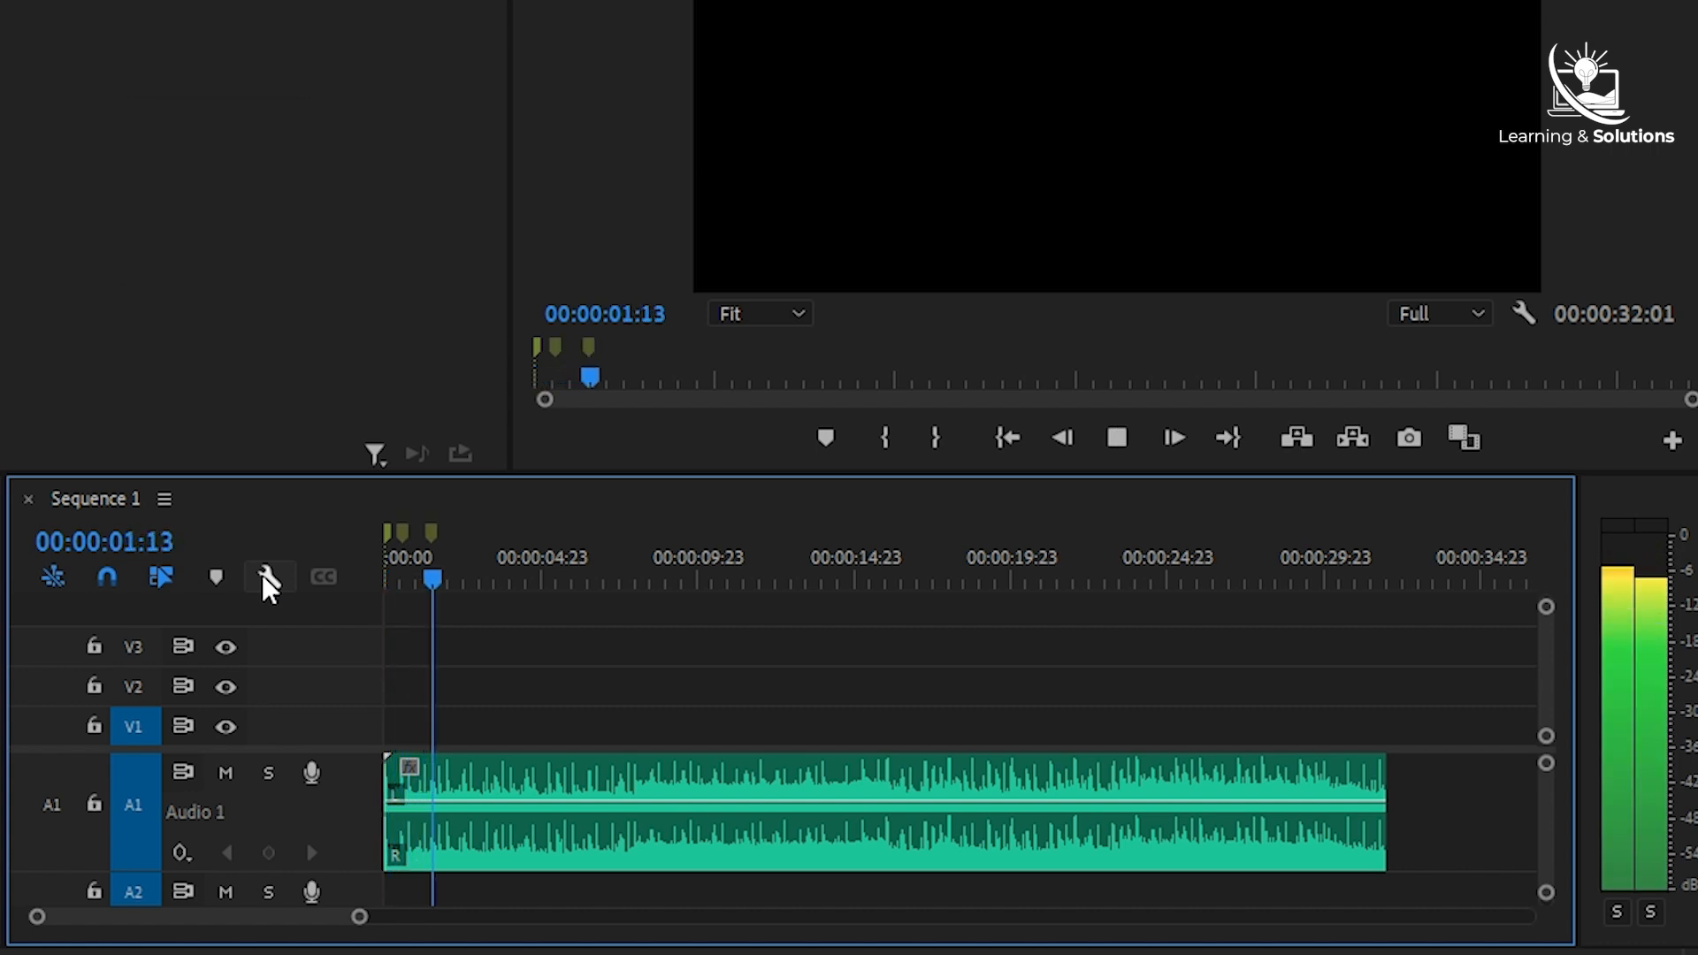
key(m)
key(m)
key(m)
key(m)
key(m)
key(m)
key(m)
key(m)
key(m)
key(m)
key(m)
key(m)
key(m)
key(m)
key(m)
key(m)
key(m)
key(m)
key(m)
key(m)
key(m)
key(m)
key(m)
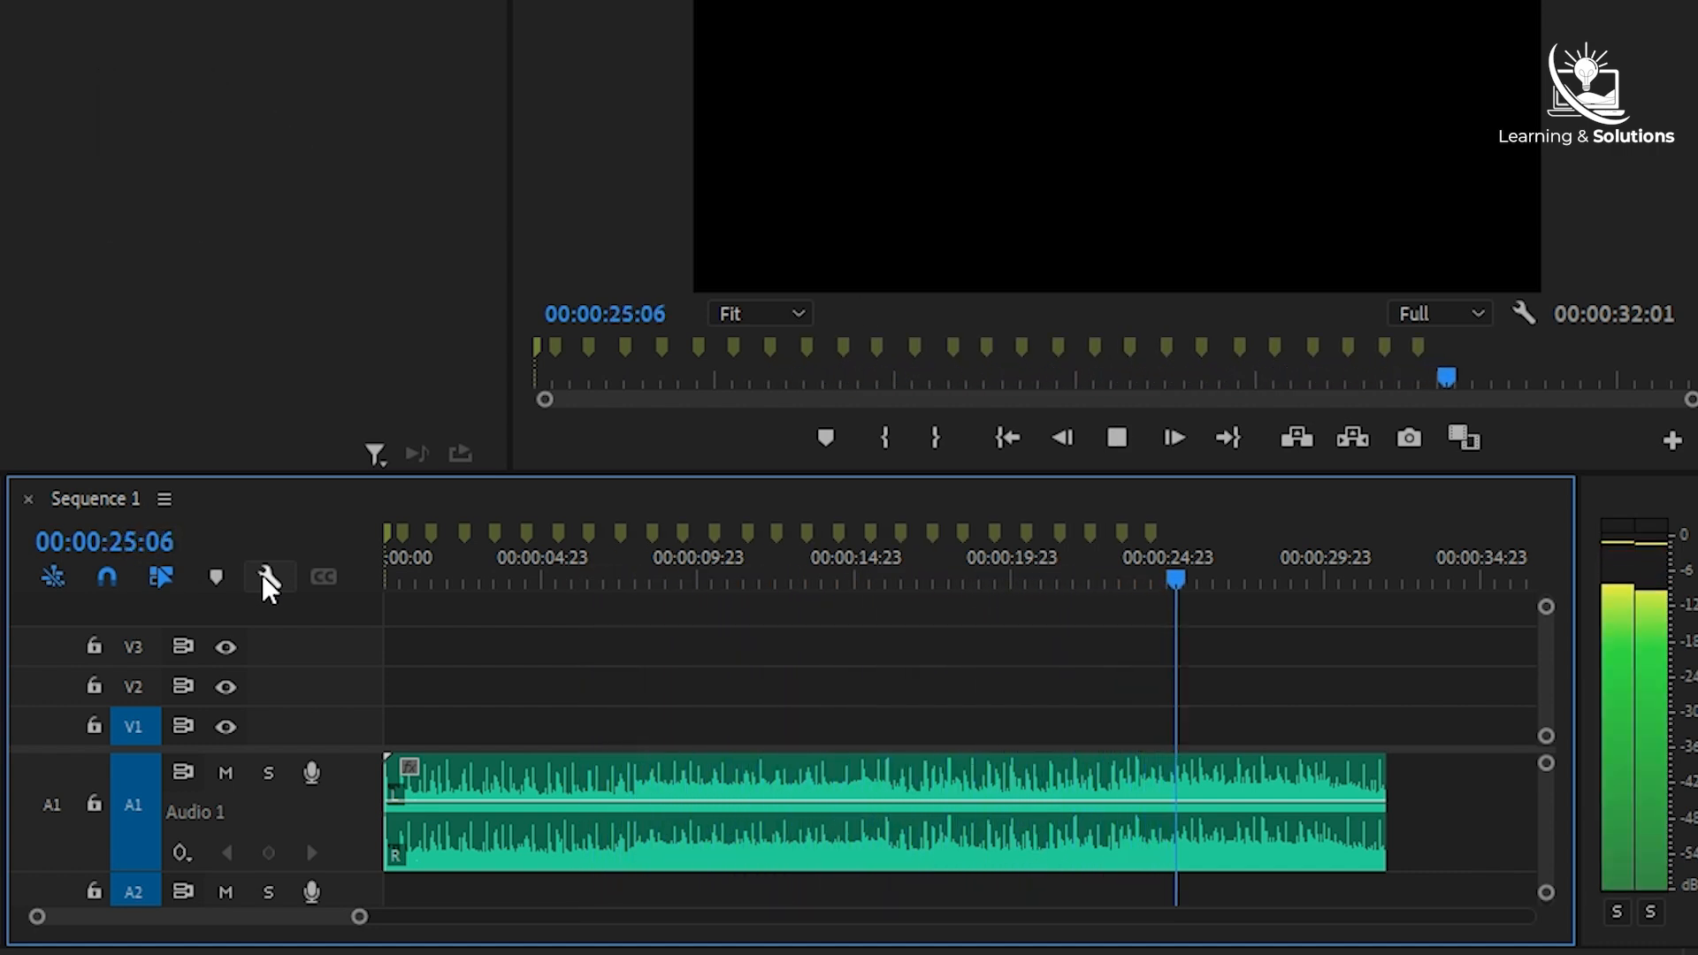
key(equal)
key(m)
key(m)
key(m)
key(m)
key(m)
key(minus)
key(m)
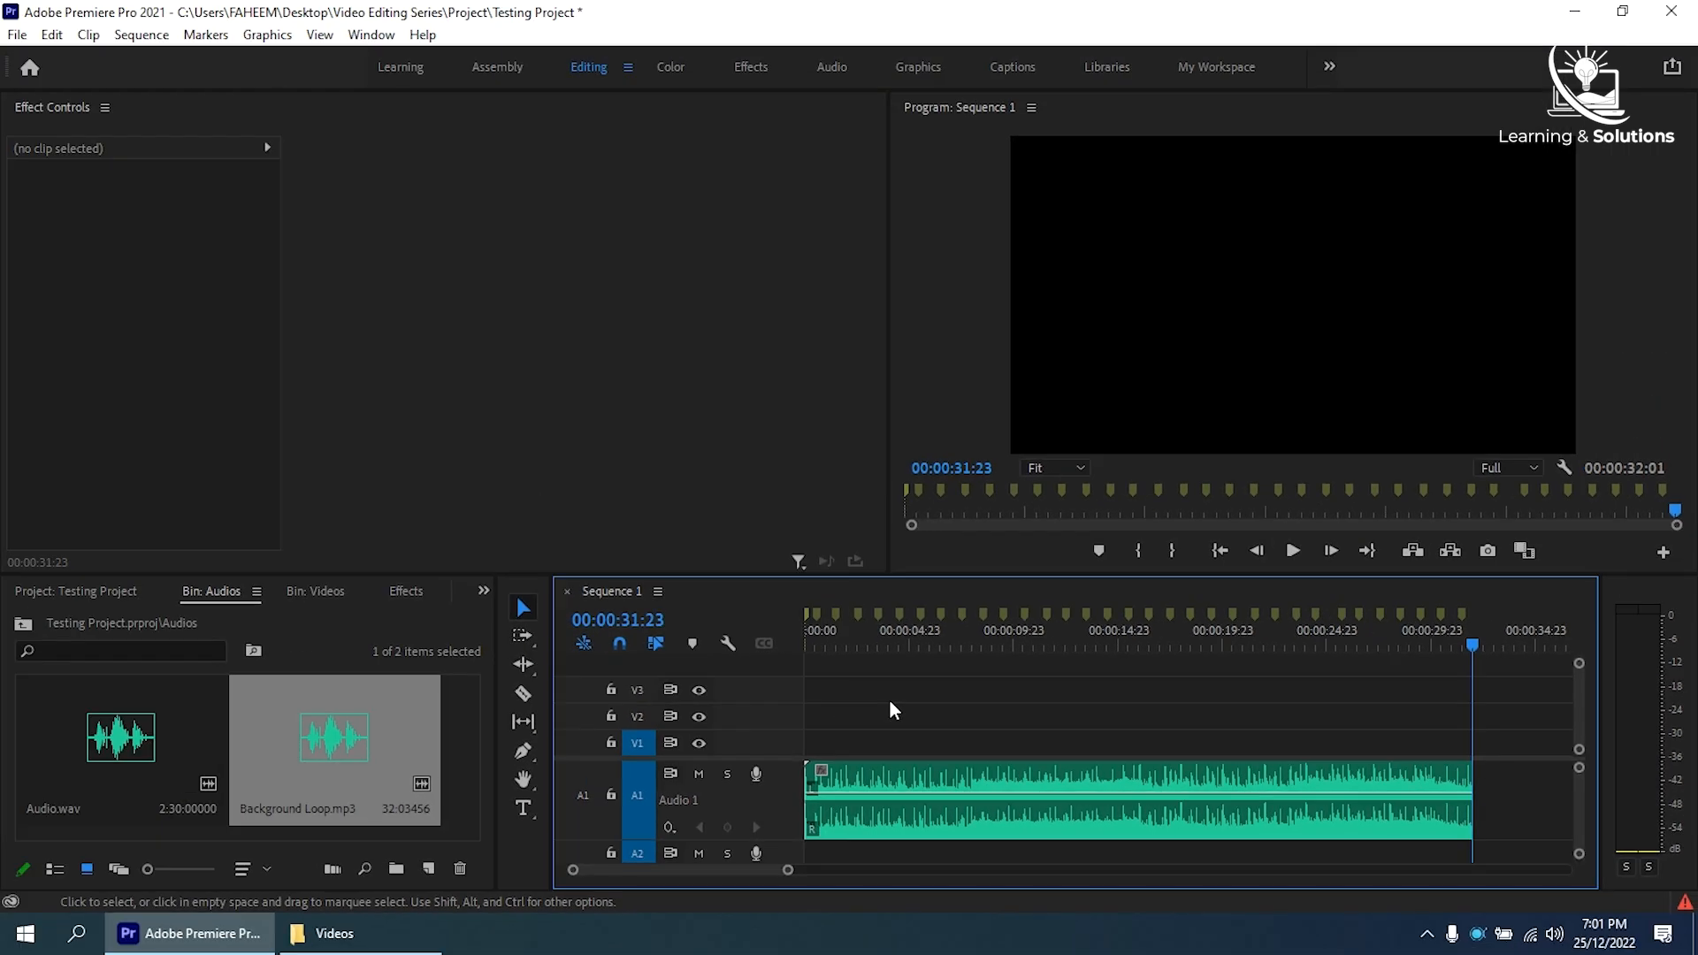
key(Home)
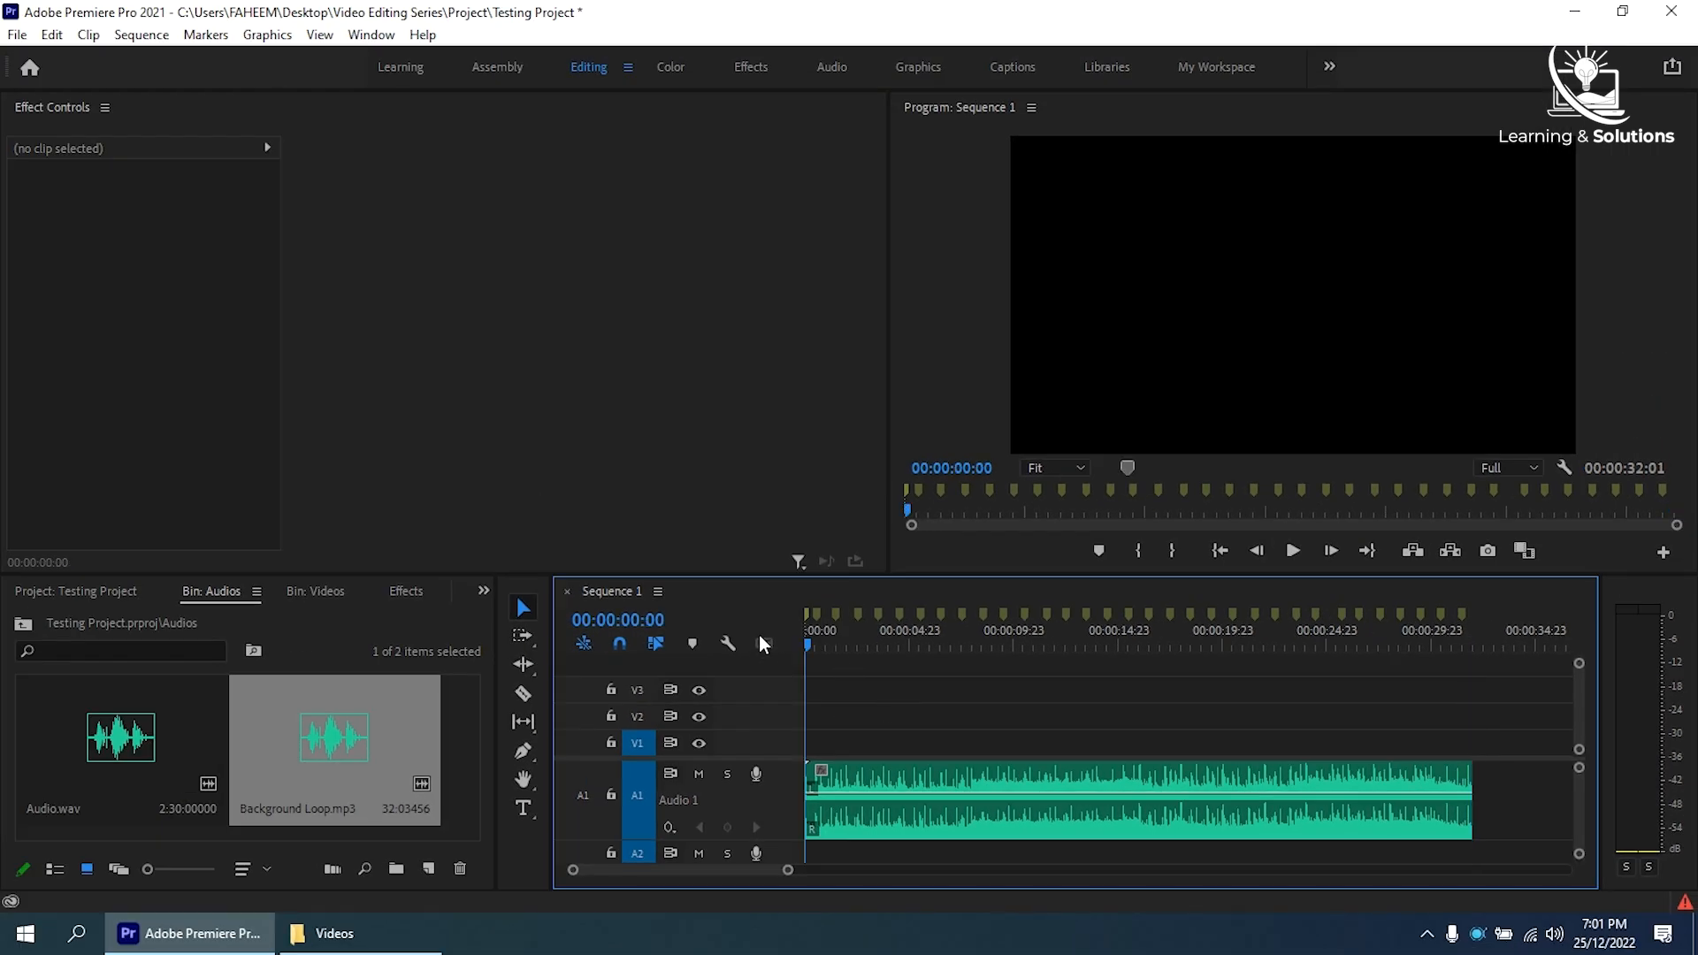
- Switch to the Assembly workspace and reorder the Videos bin so 1080p (3).mov comes first and 720p.mp4 and 4K (1).mp4 come last
click(497, 66)
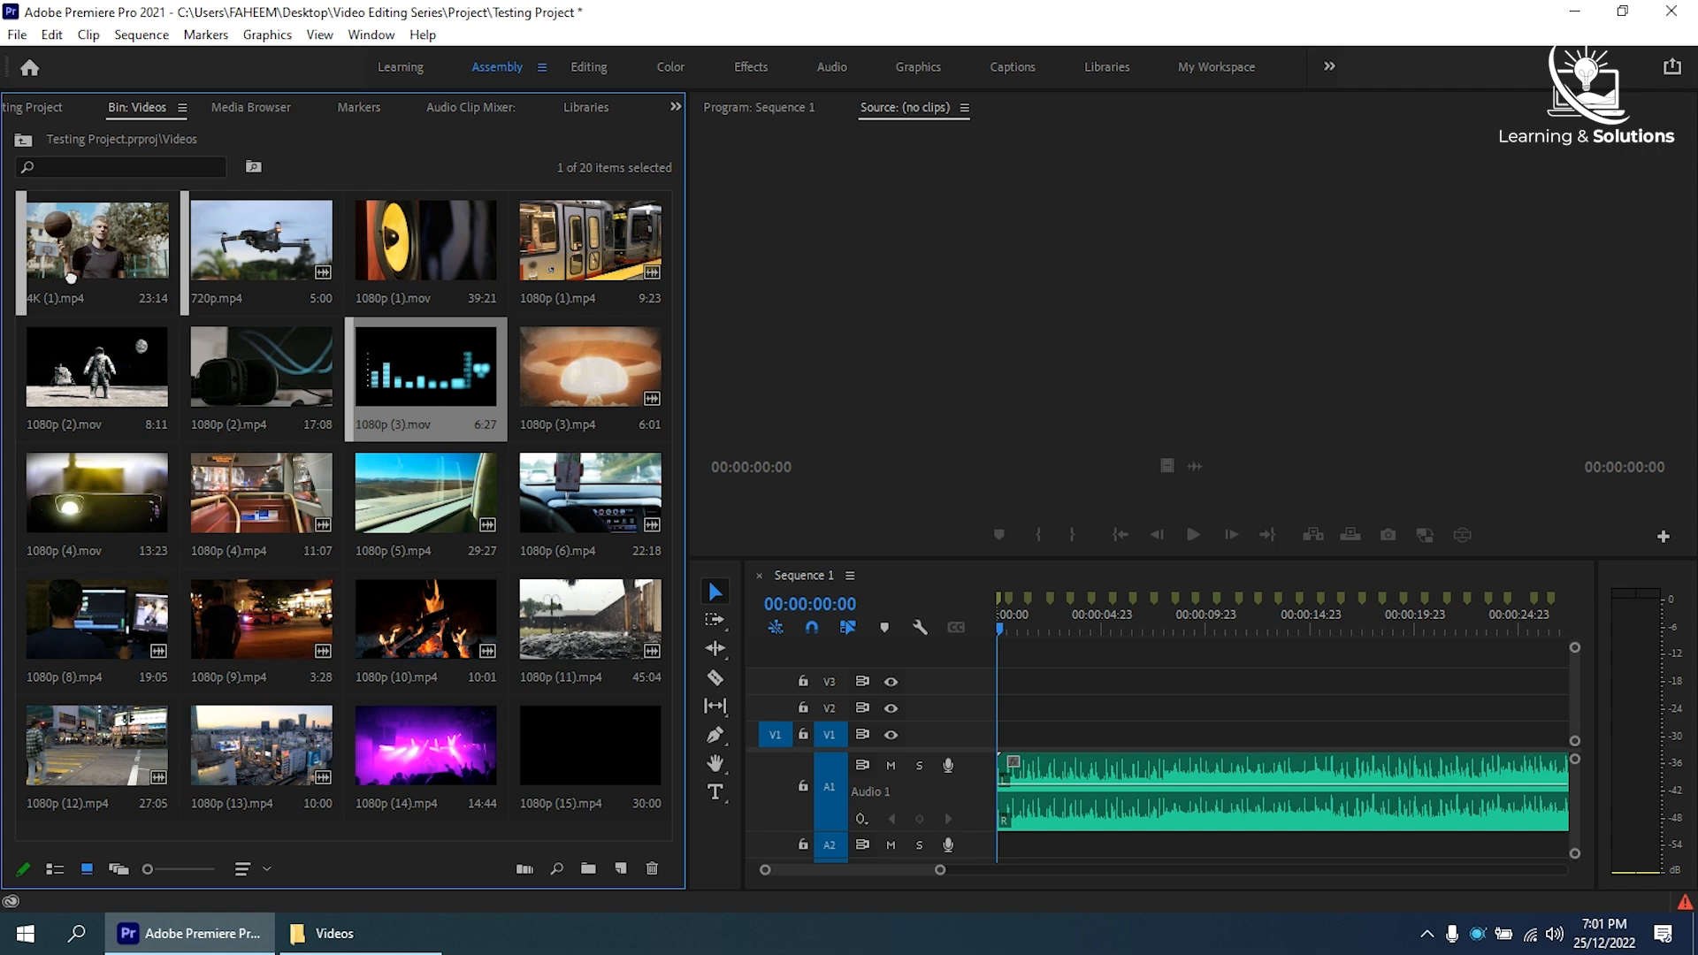
drag(425, 367, 95, 240)
drag(590, 241, 299, 268)
drag(425, 248, 566, 743)
drag(444, 371, 516, 752)
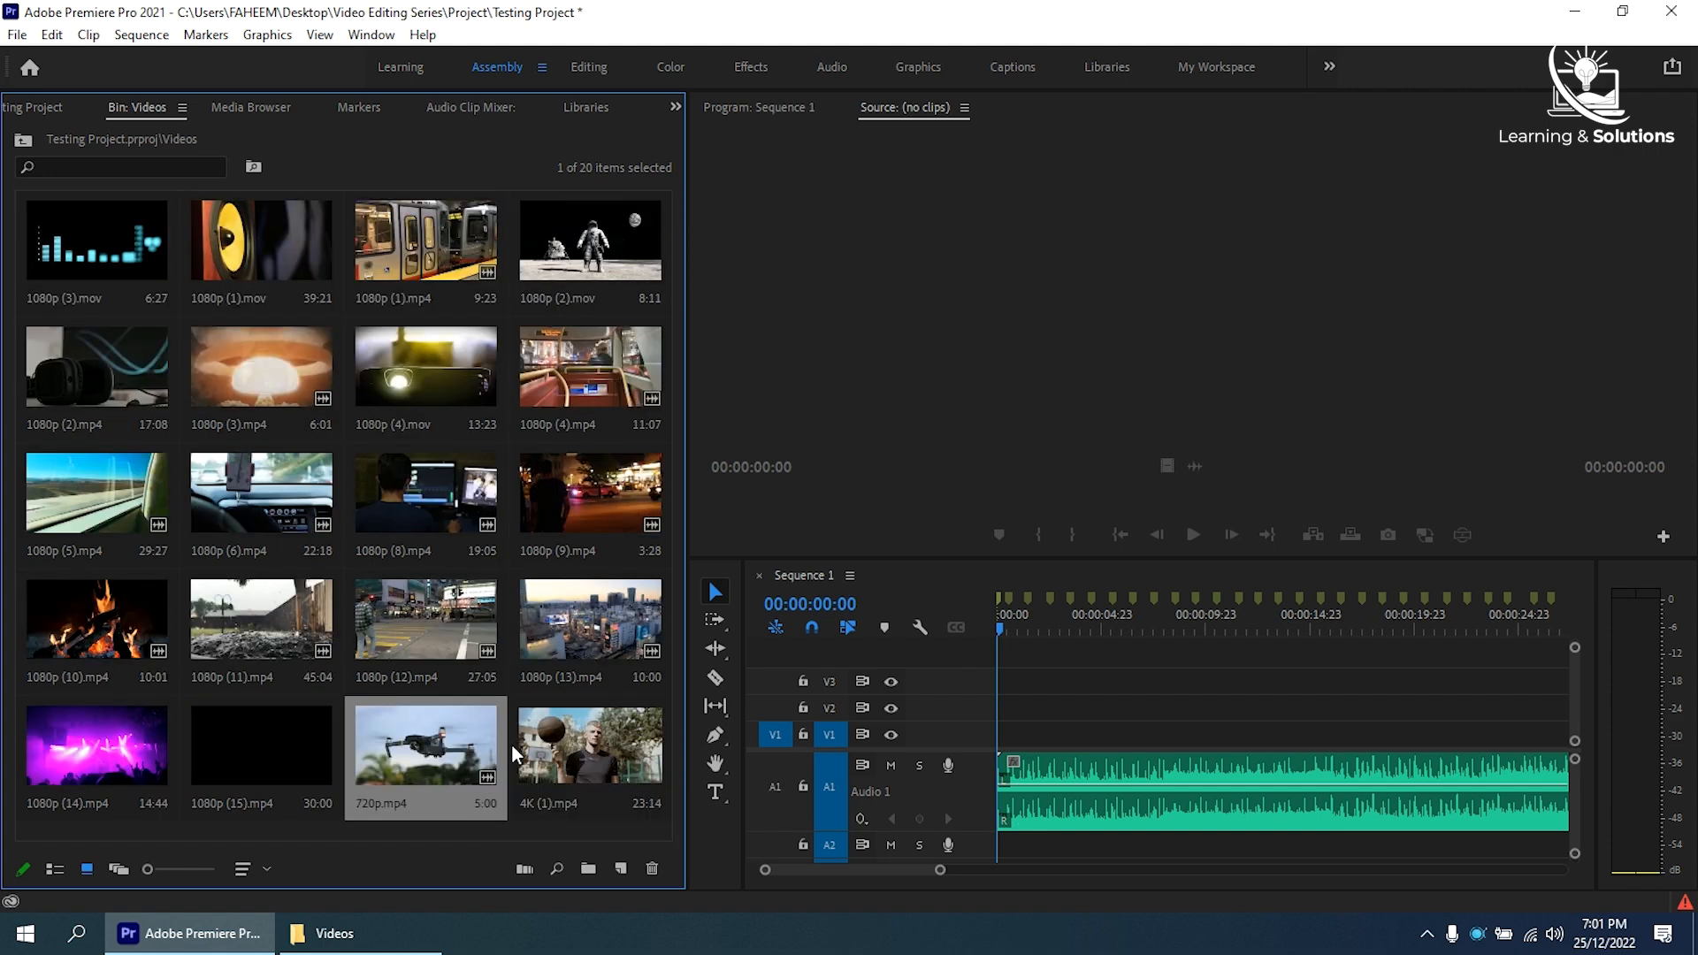
- Reorder the Videos bin, moving 1080p (2).mp4 and 1080p (4).mov after 1080p (1).mov, and 1080p (11).mp4 and 1080p (10).mp4 after 1080p (6).mp4
drag(126, 376, 425, 243)
drag(424, 367, 95, 370)
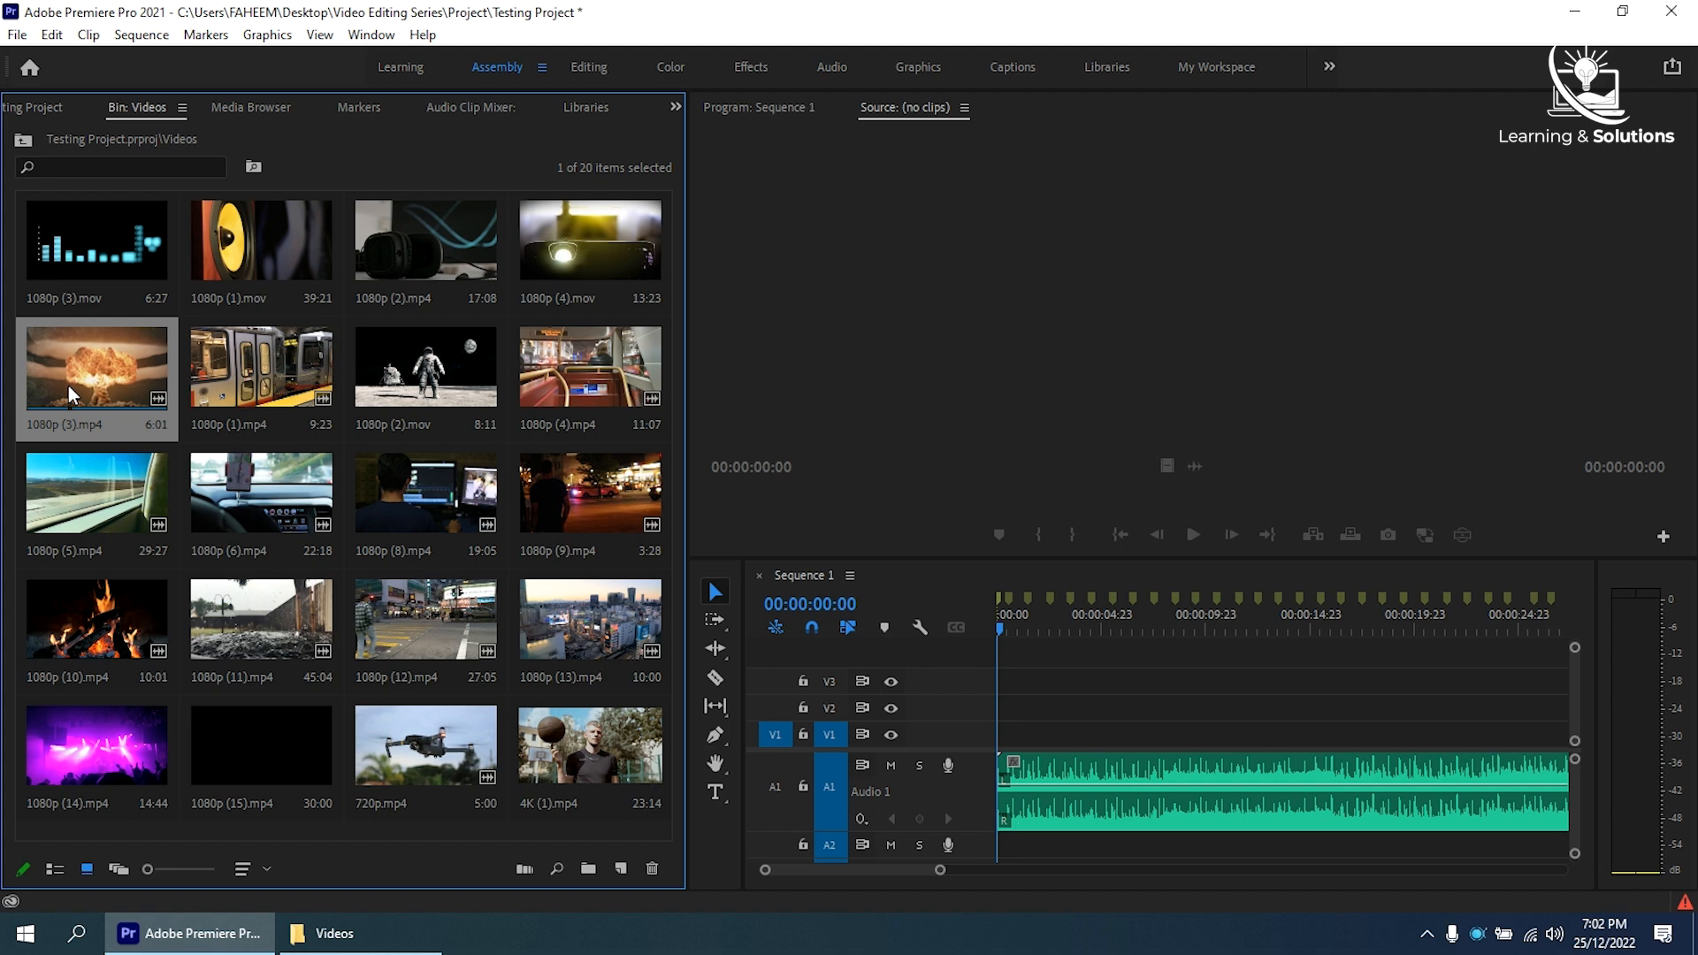
drag(436, 367, 221, 379)
drag(575, 499, 345, 614)
drag(425, 504, 575, 511)
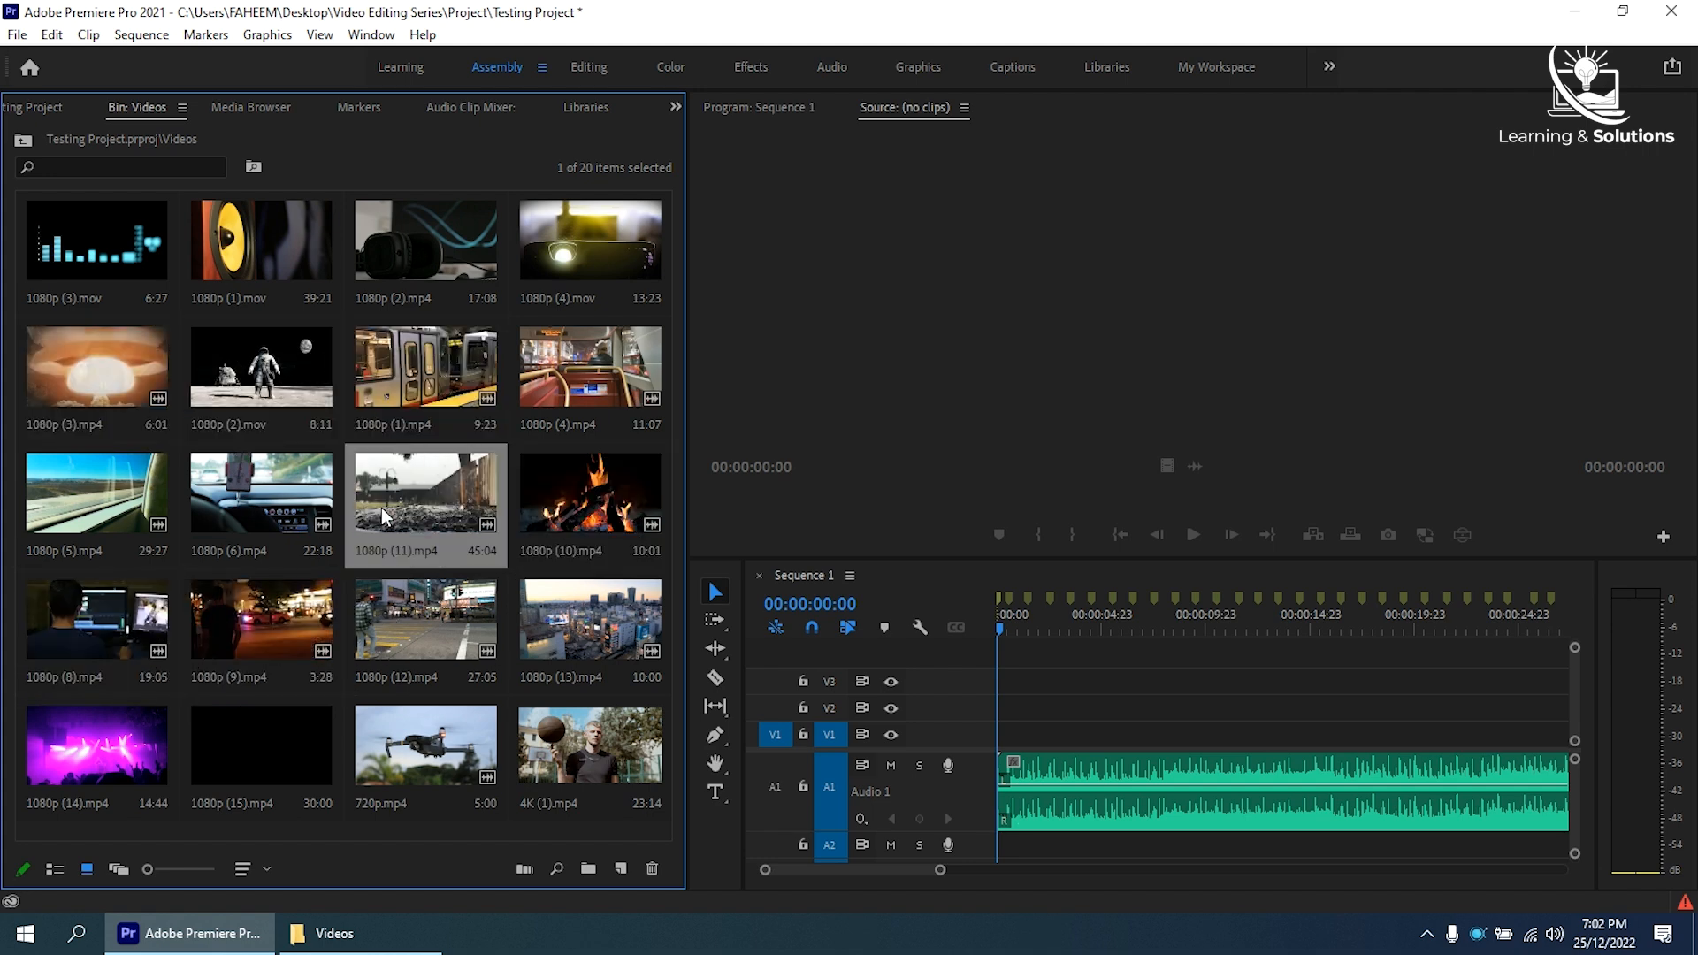
- Open 1080p (3).mov in the Source monitor and mark an In point where its usable part starts
double_click(88, 495)
double_click(88, 230)
click(830, 496)
drag(830, 496, 941, 496)
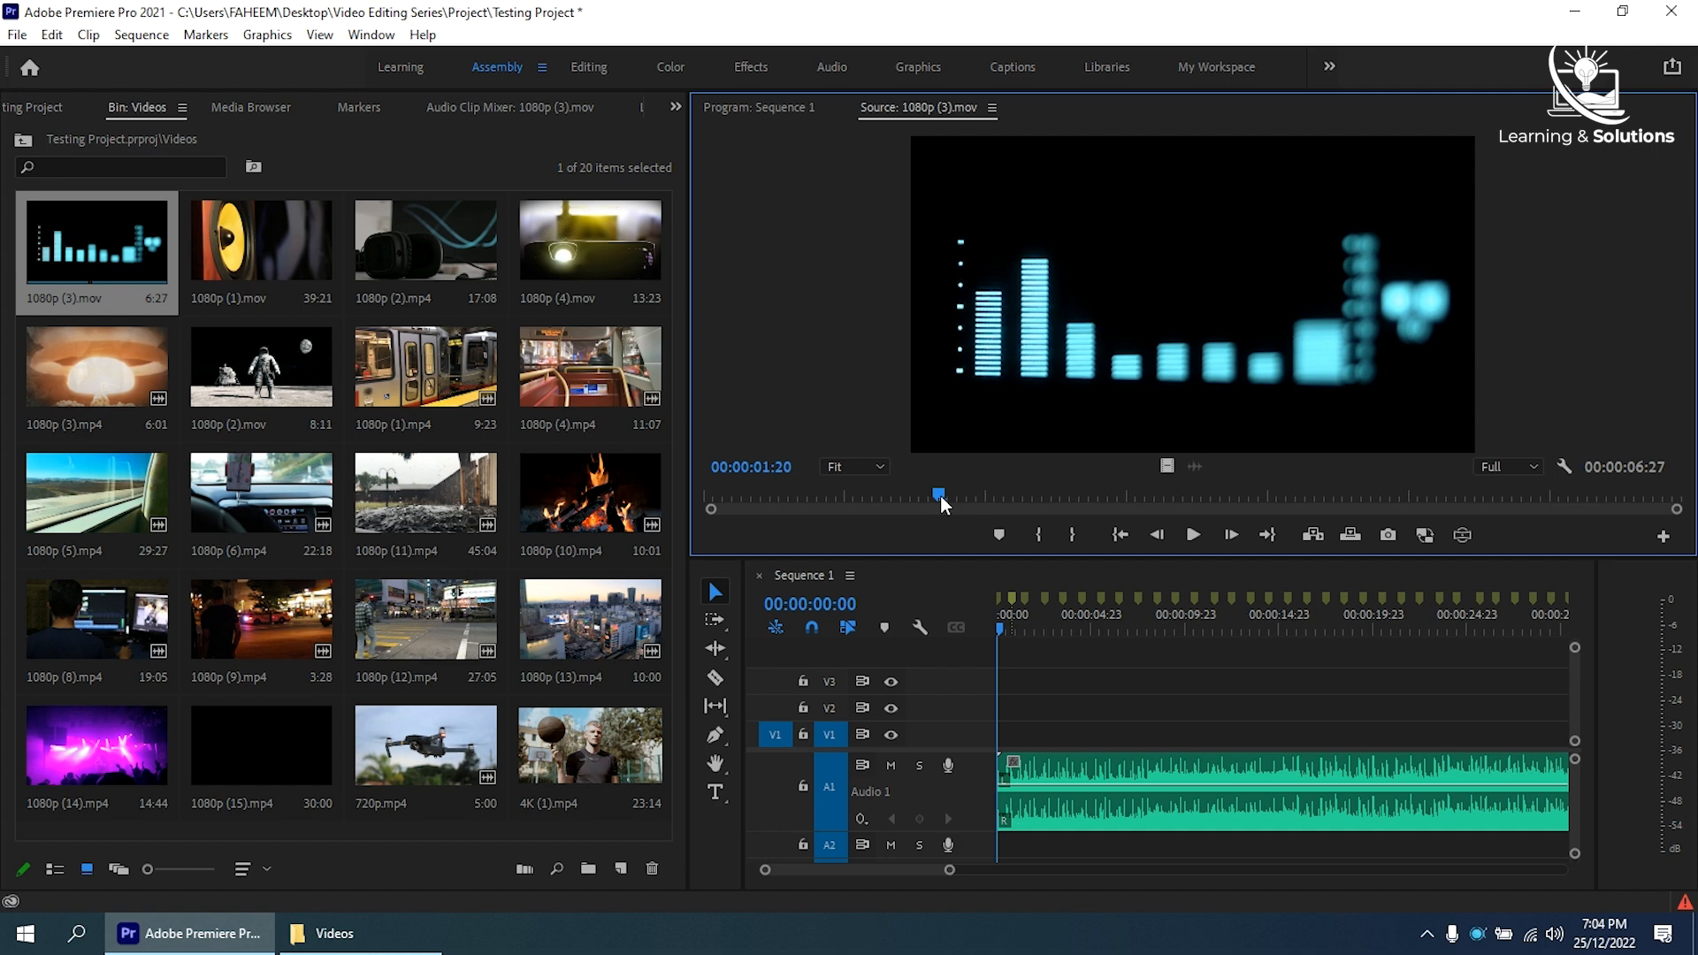
click(1037, 534)
click(1335, 497)
- Review 1080p (2).mp4, 1080p (4).mov and 1080p (3).mp4 in the Source monitor and choose the part of each to use
double_click(425, 241)
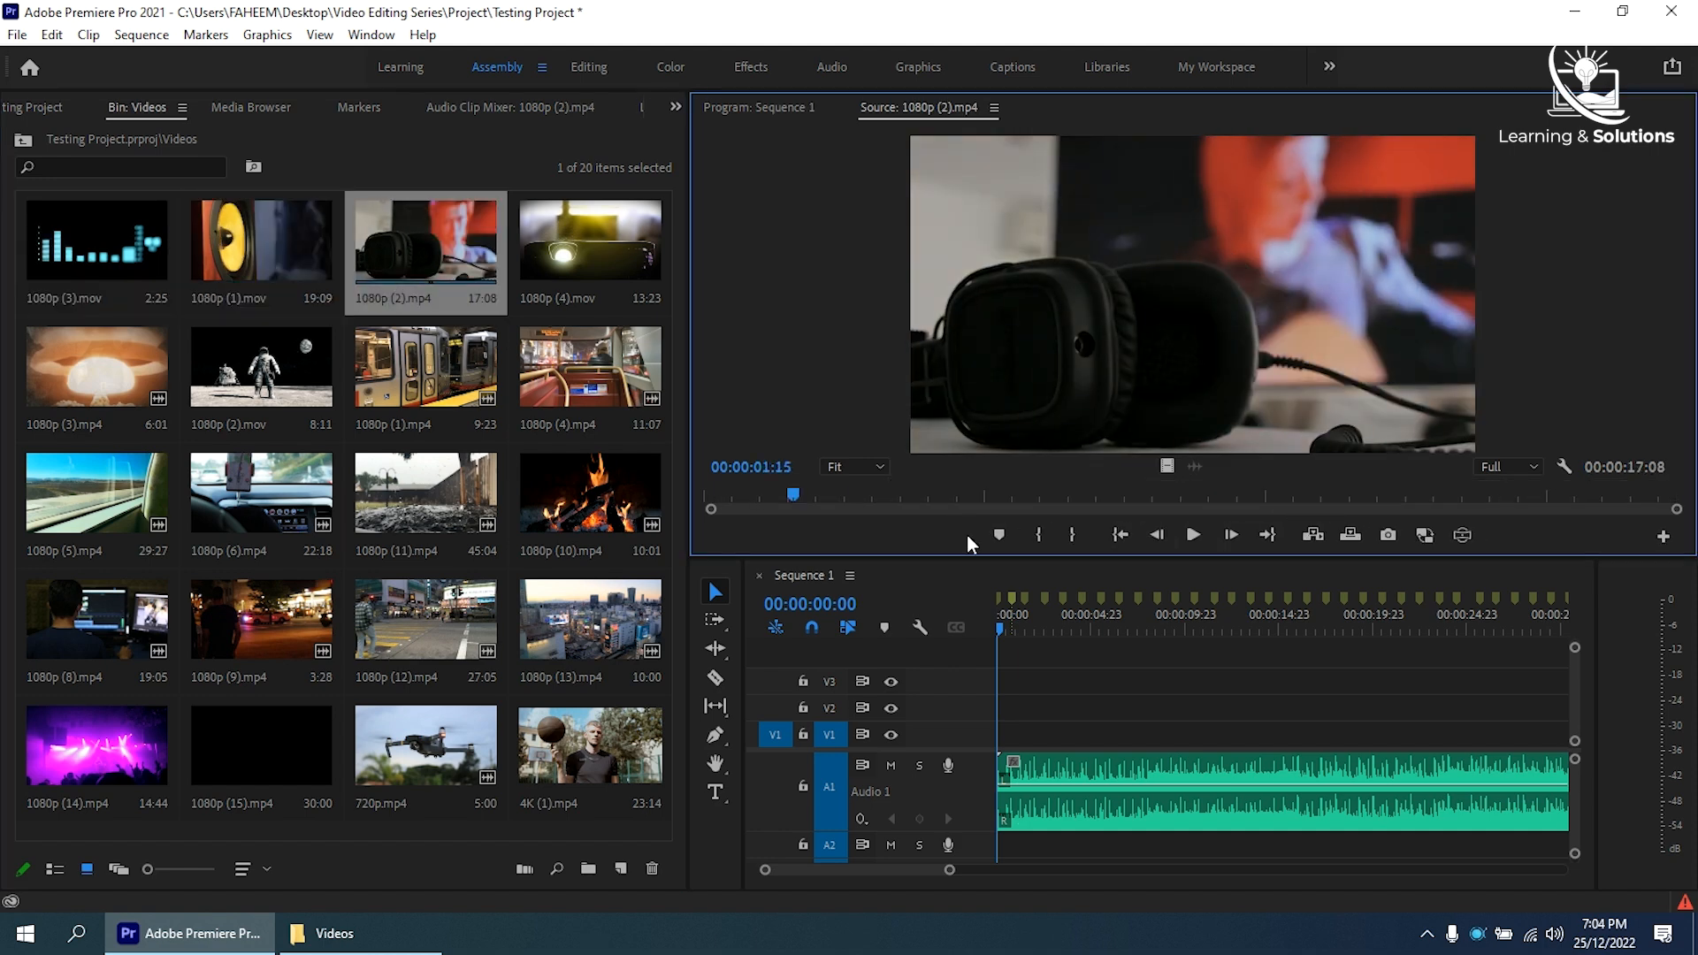
double_click(590, 240)
click(1589, 495)
double_click(97, 367)
click(1080, 497)
- Choose the usable parts of 1080p (2).mov, 1080p (1).mp4 and 1080p (12).mp4 in the Source monitor
double_click(261, 367)
double_click(425, 367)
double_click(425, 620)
click(967, 495)
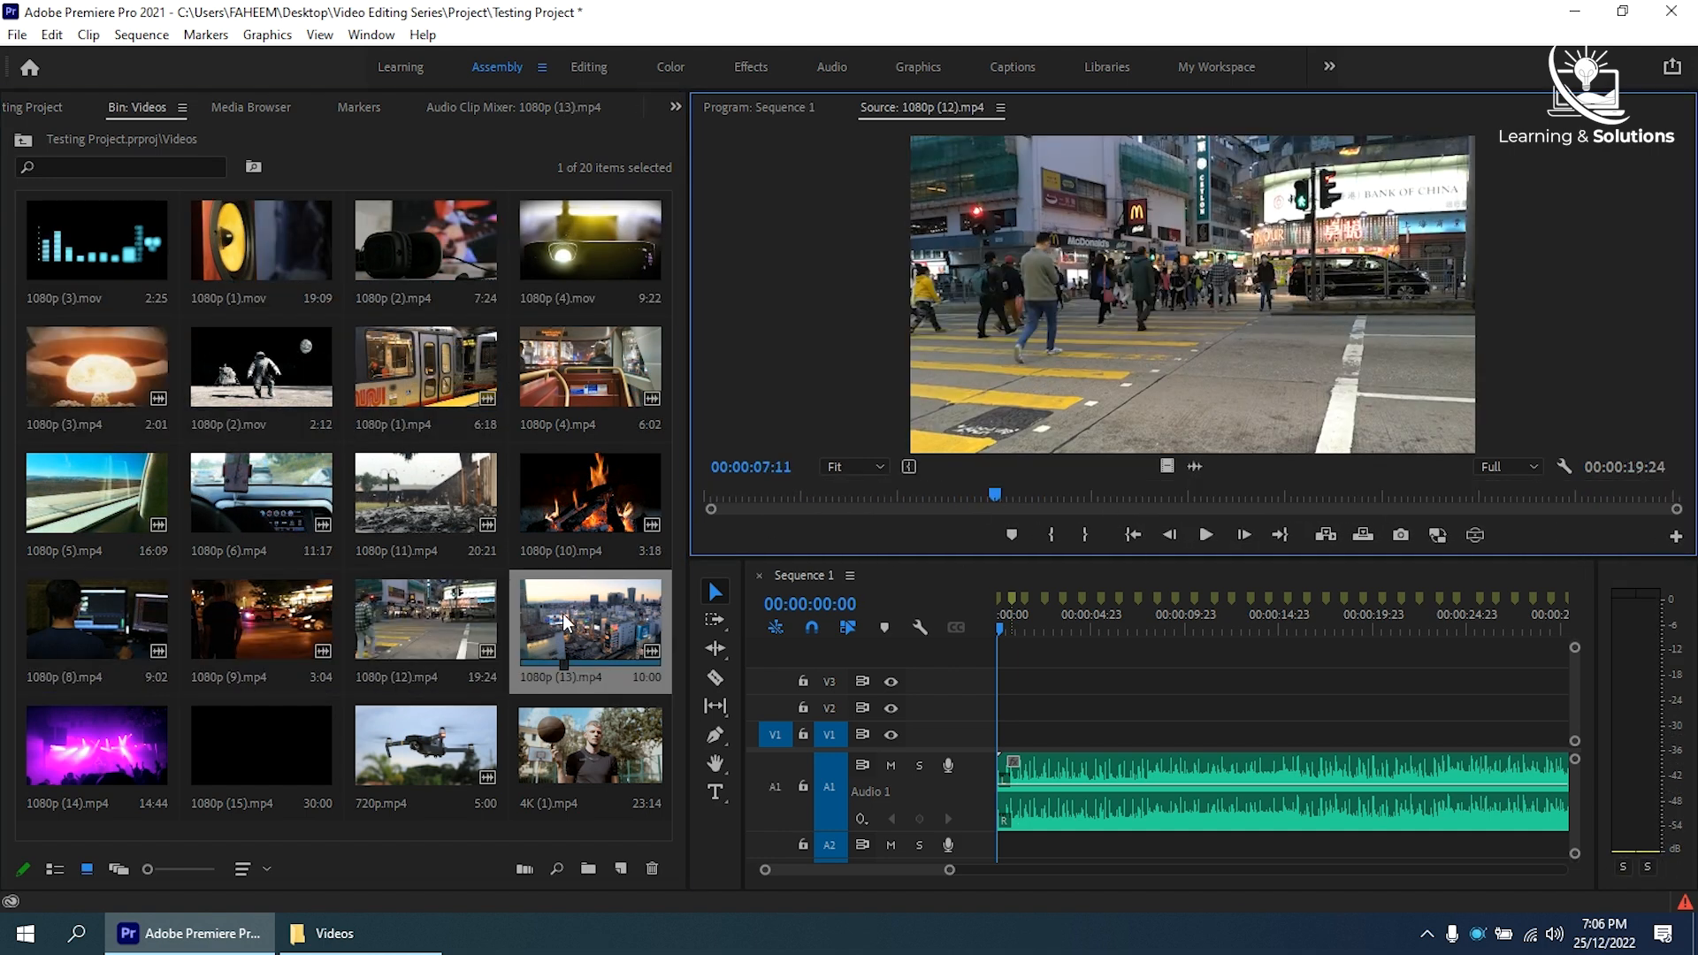
- Choose the start point of 1080p (15).mp4 and move 1080p (14).mp4 ahead of 1080p (3).mp4 in the Videos bin
double_click(261, 746)
click(833, 495)
drag(97, 746, 44, 413)
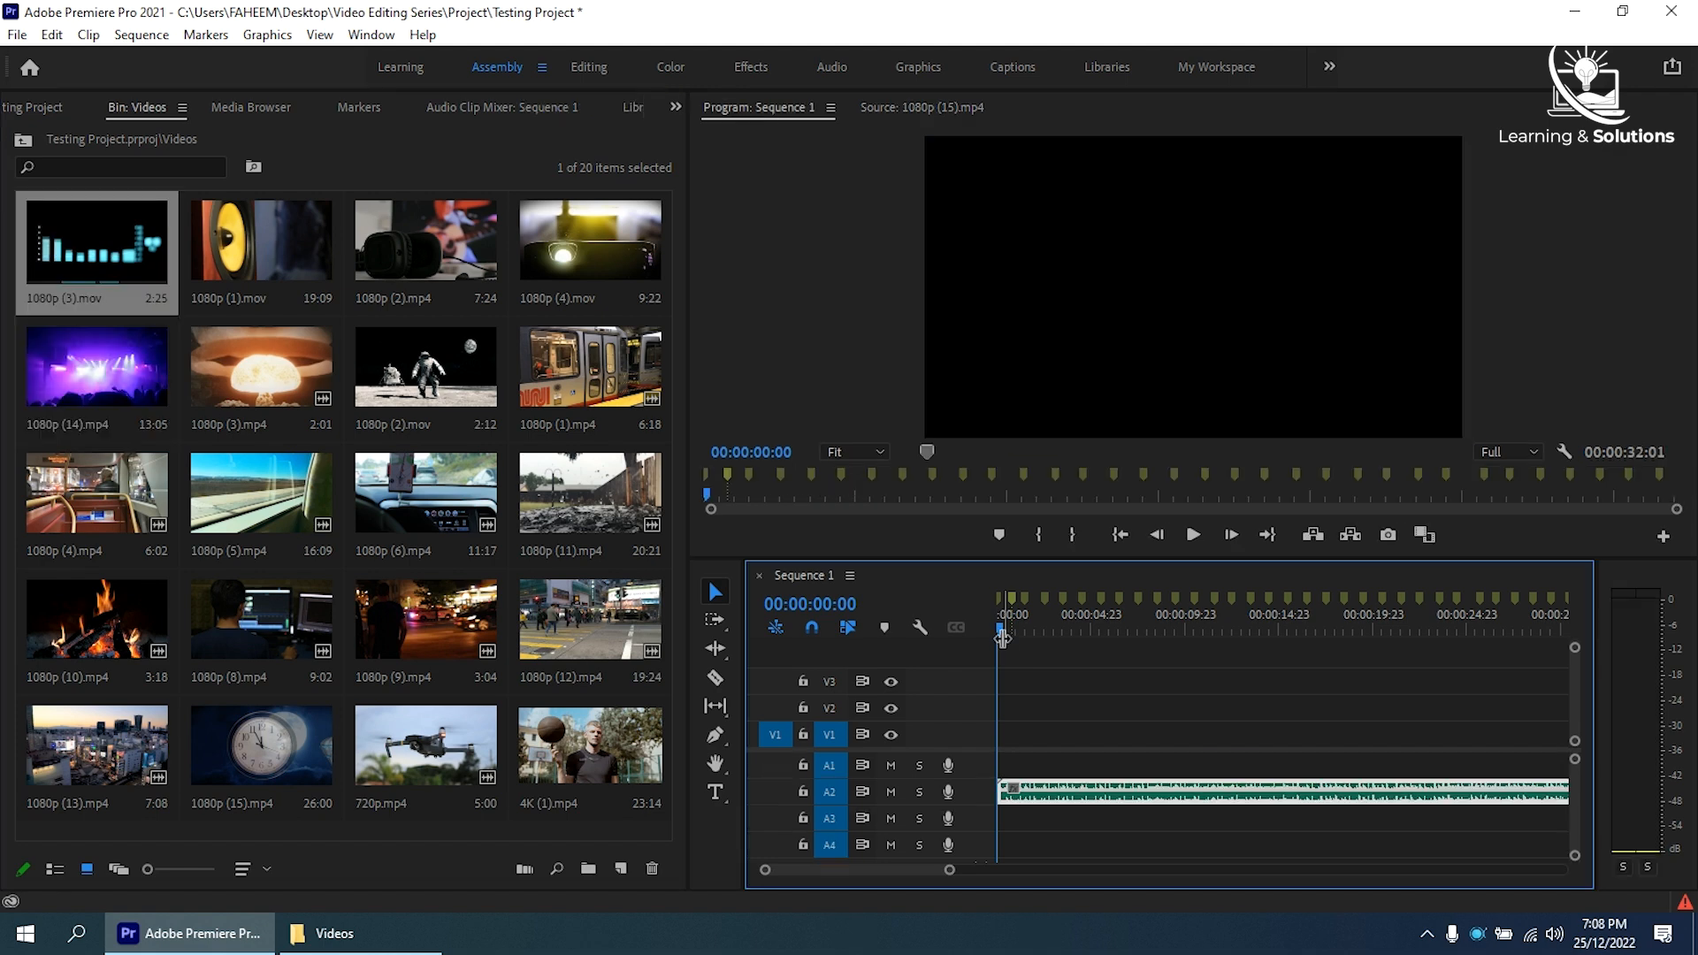
- With the playhead at the sequence start, select all clips from 1080p (3).mov to 4K (1).mp4 and open Automate to Sequence
drag(1060, 629, 957, 624)
click(128, 234)
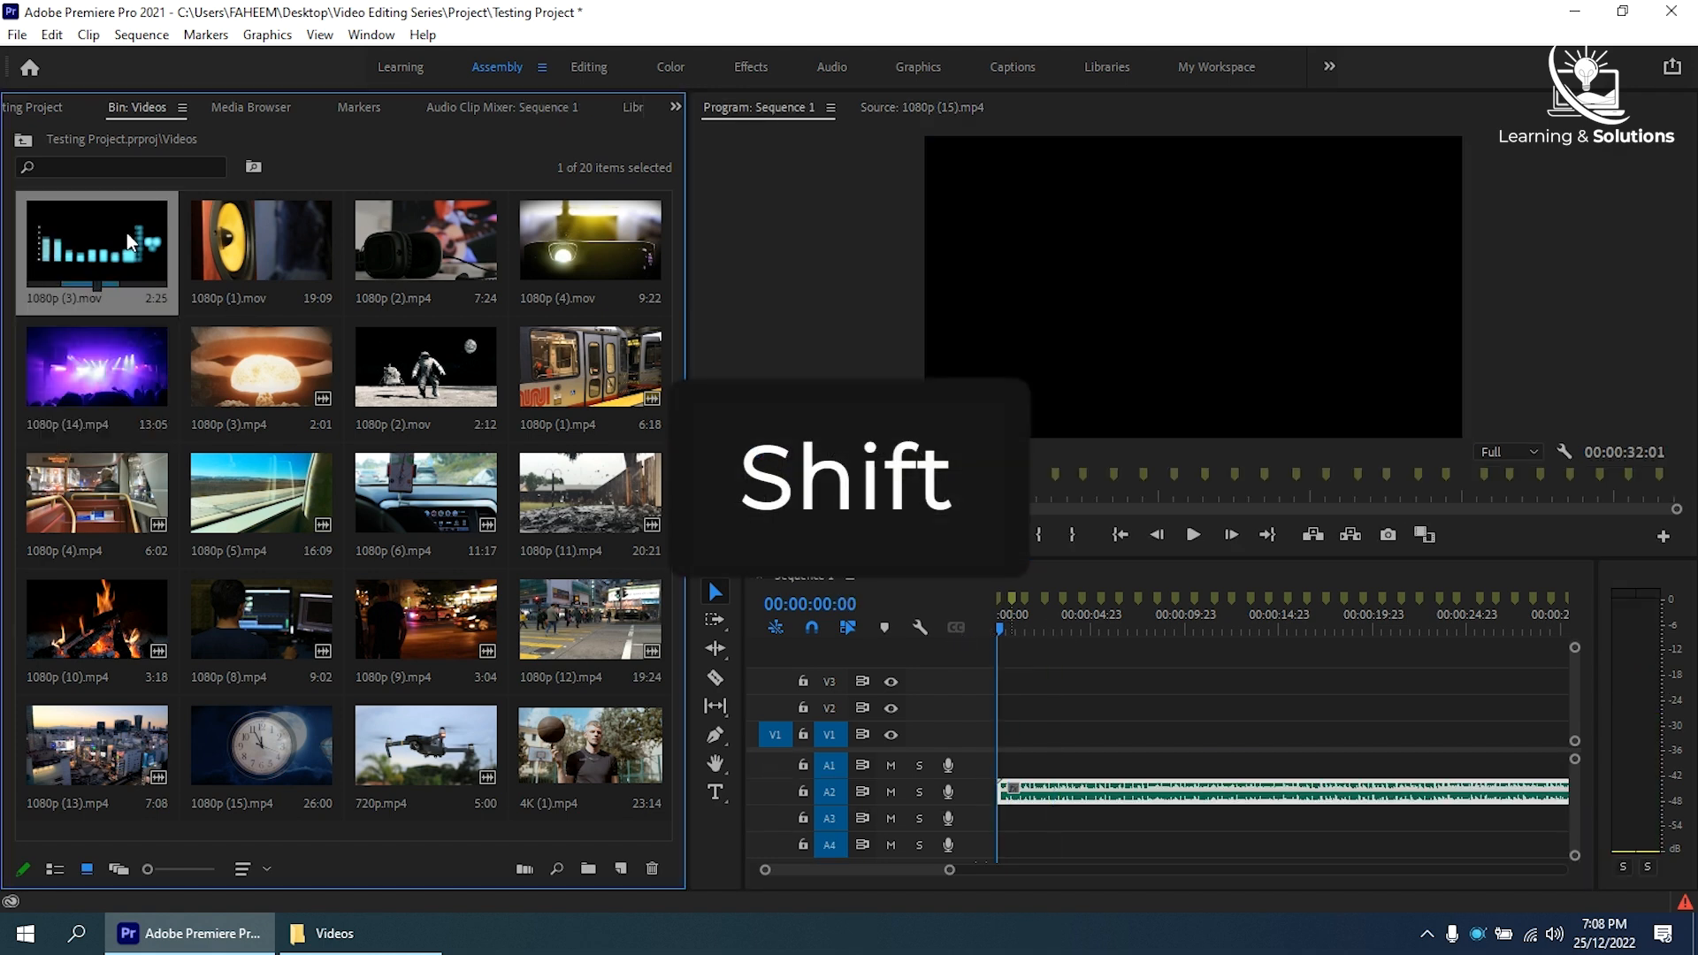
shift+click(597, 745)
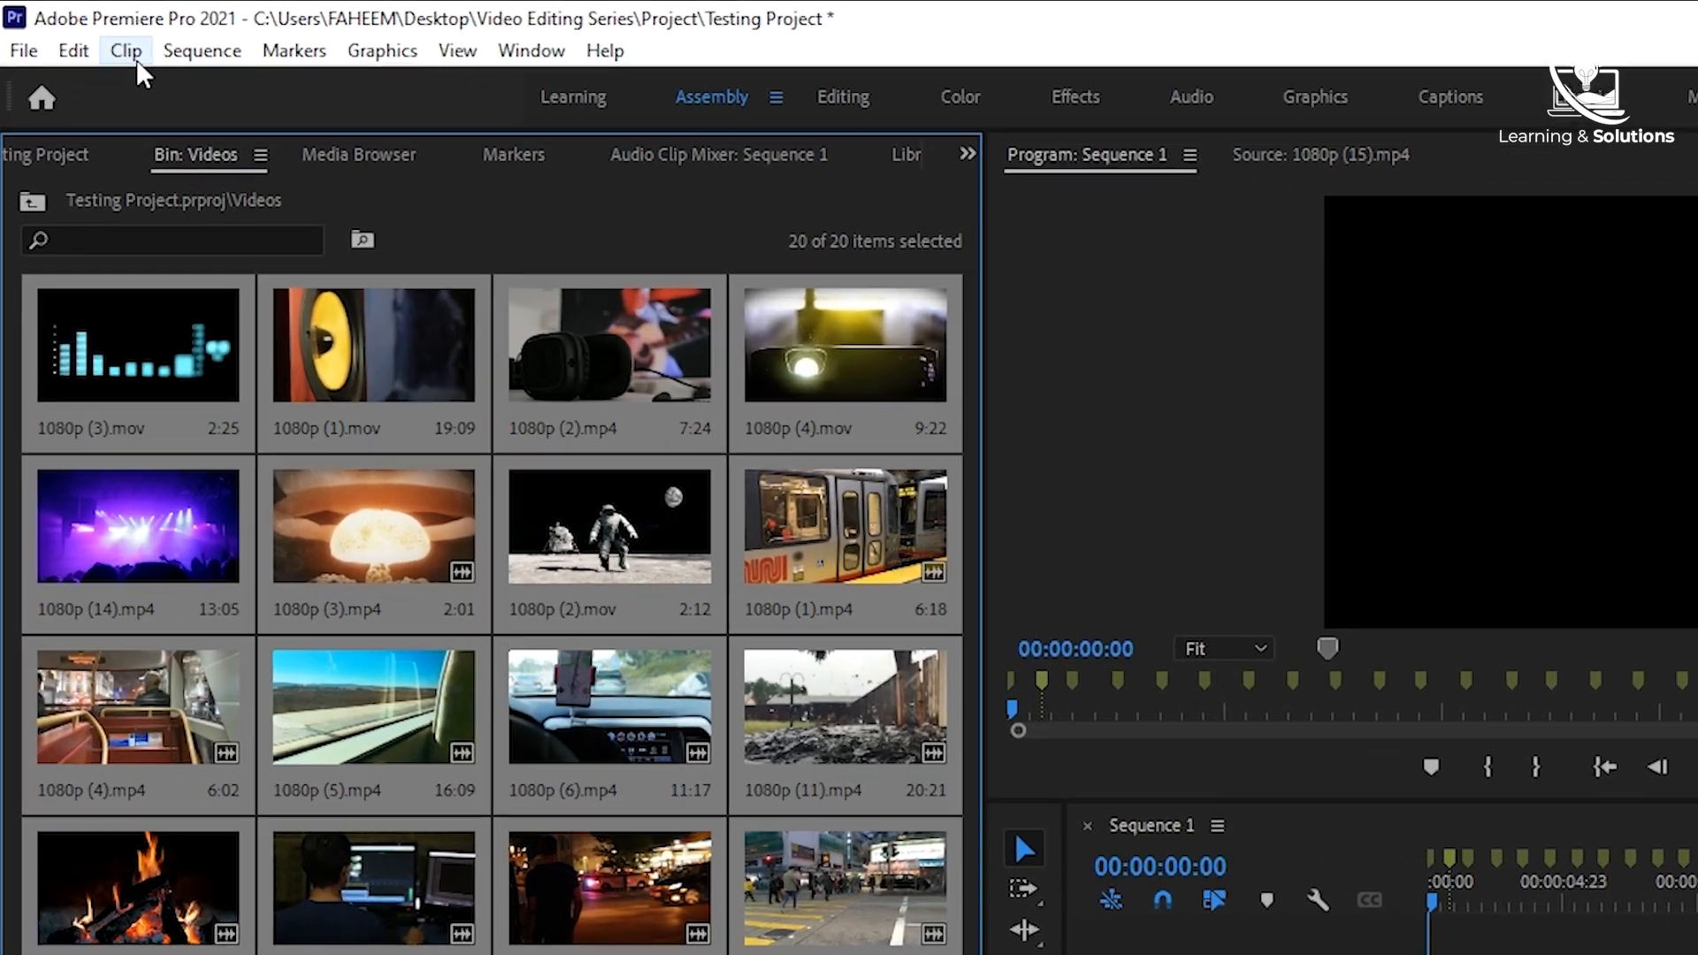
click(90, 36)
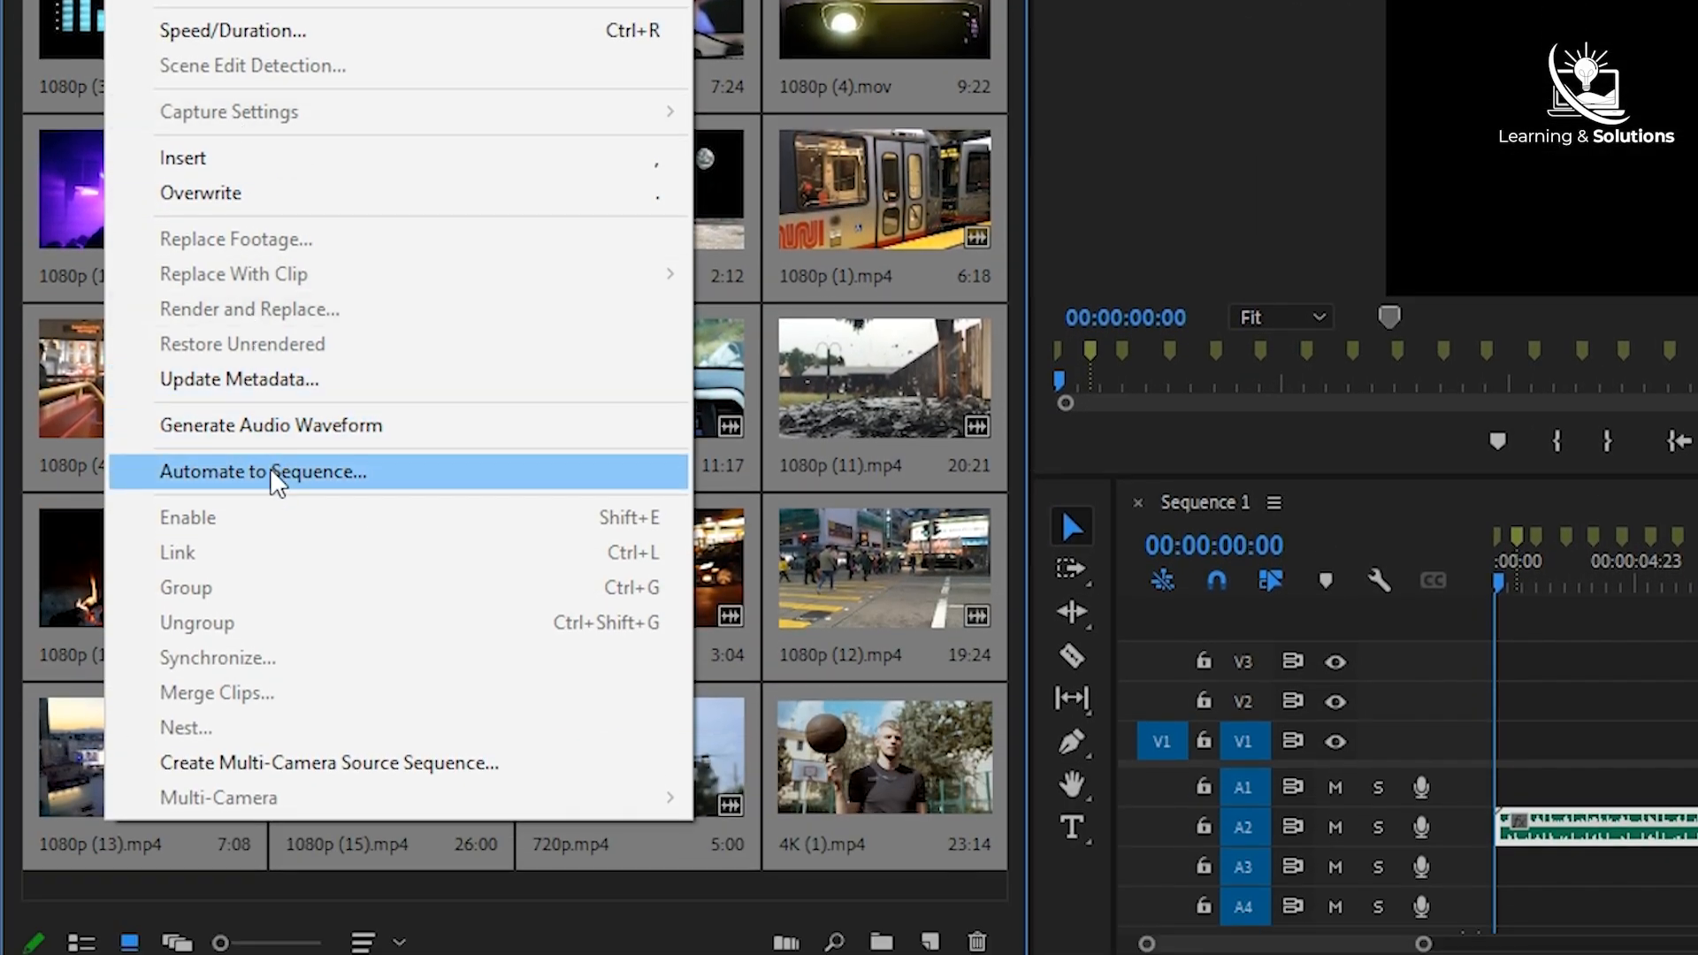
click(265, 833)
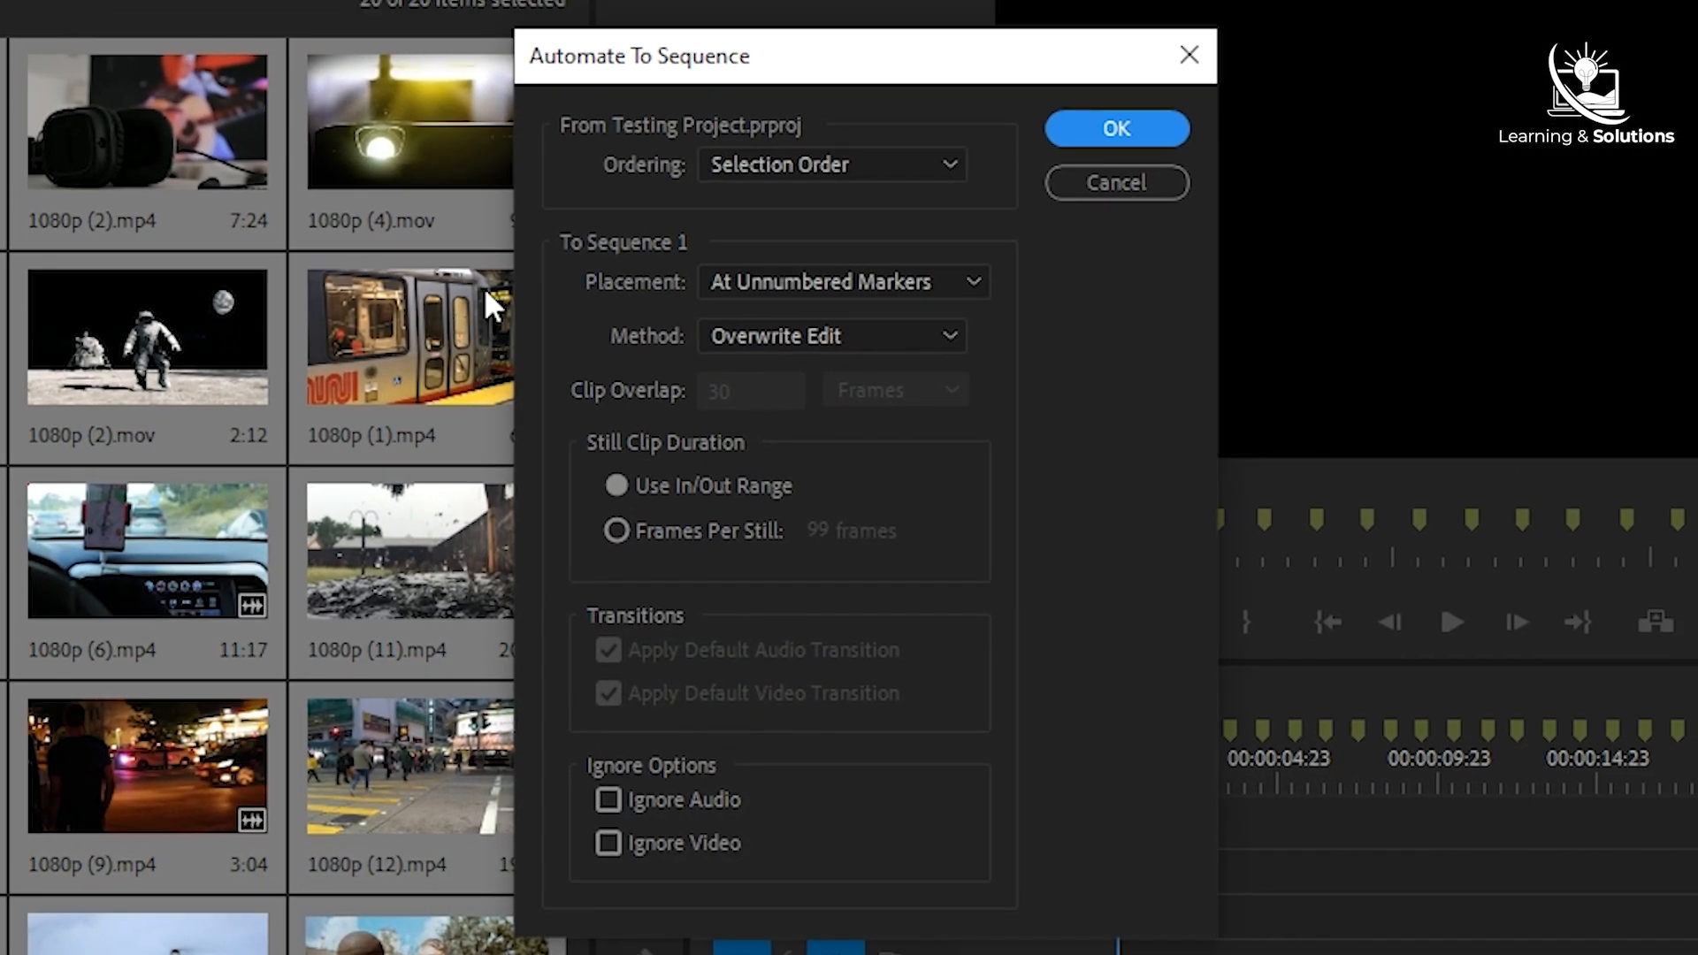
- Run Automate to Sequence with Selection Order, placement At Unnumbered Markers and the Overwrite Edit method, leaving Ignore Audio off
click(767, 159)
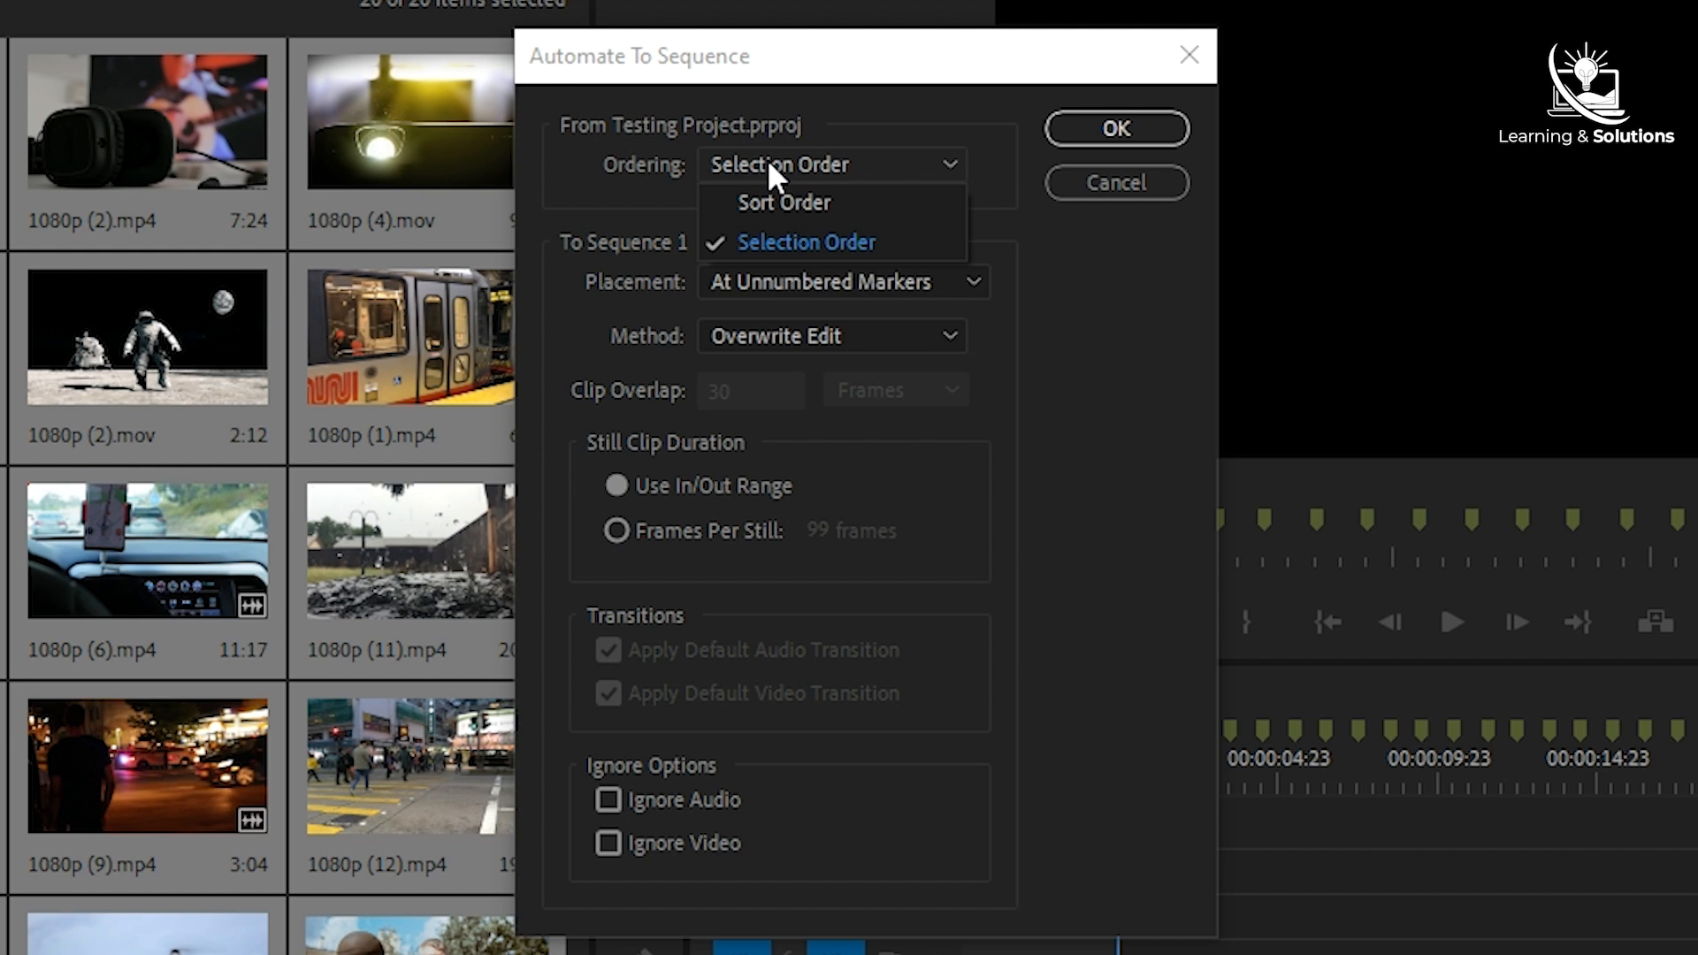
click(767, 159)
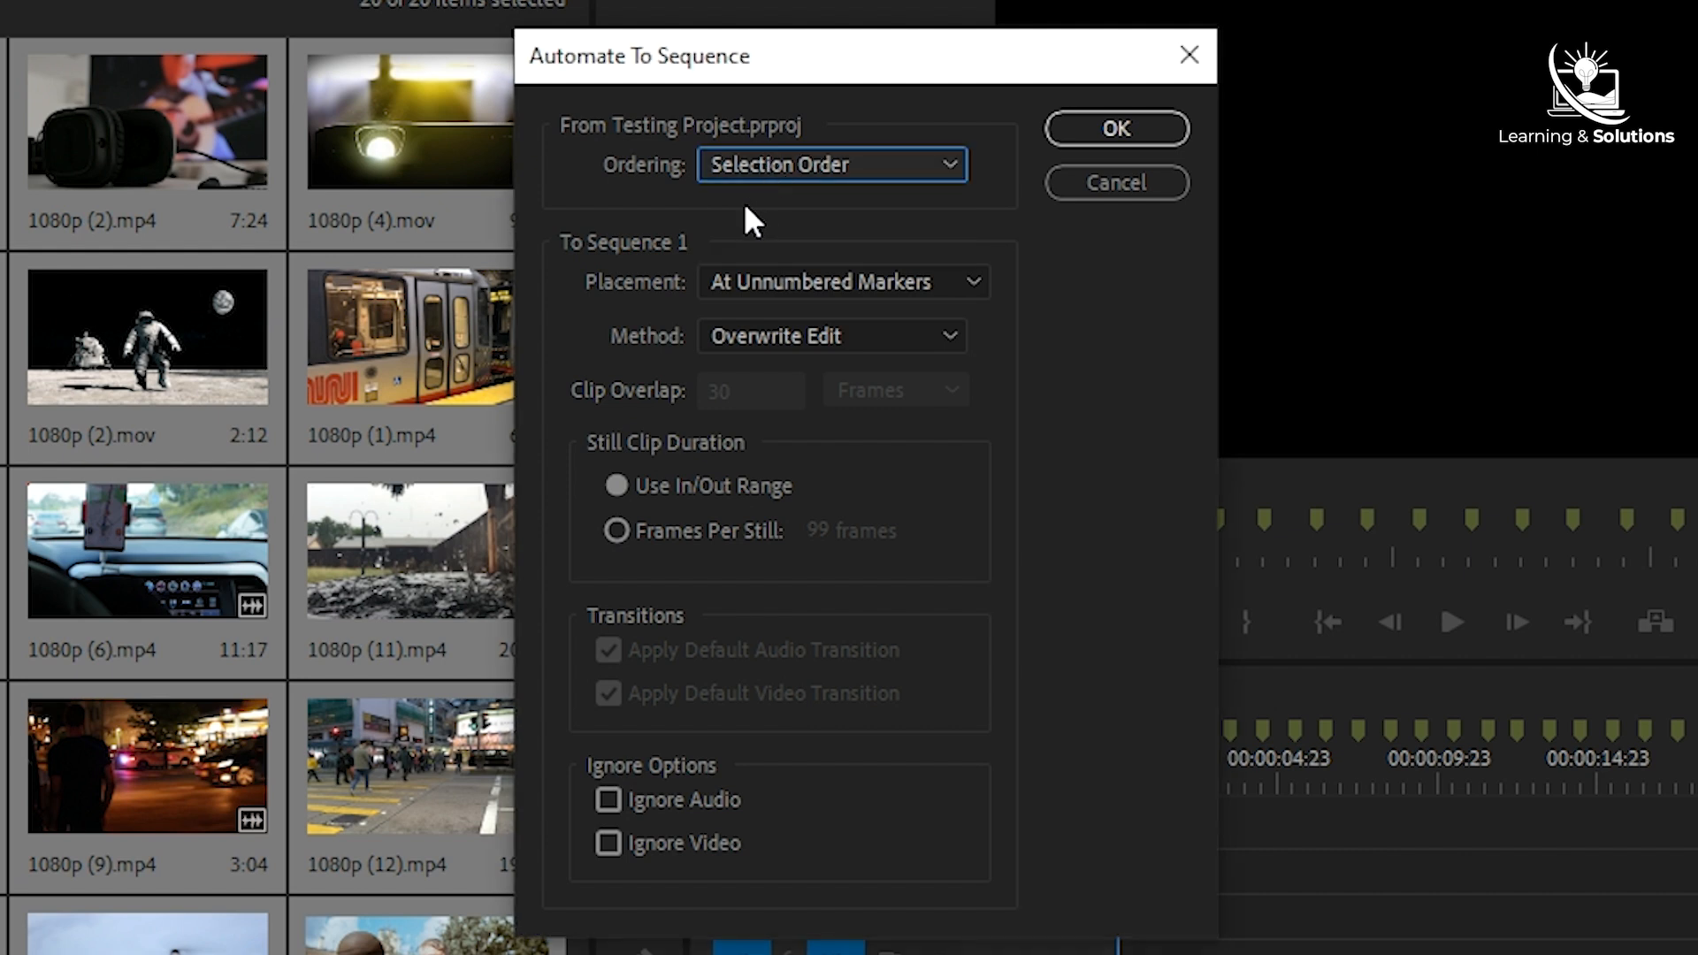
click(760, 283)
click(759, 283)
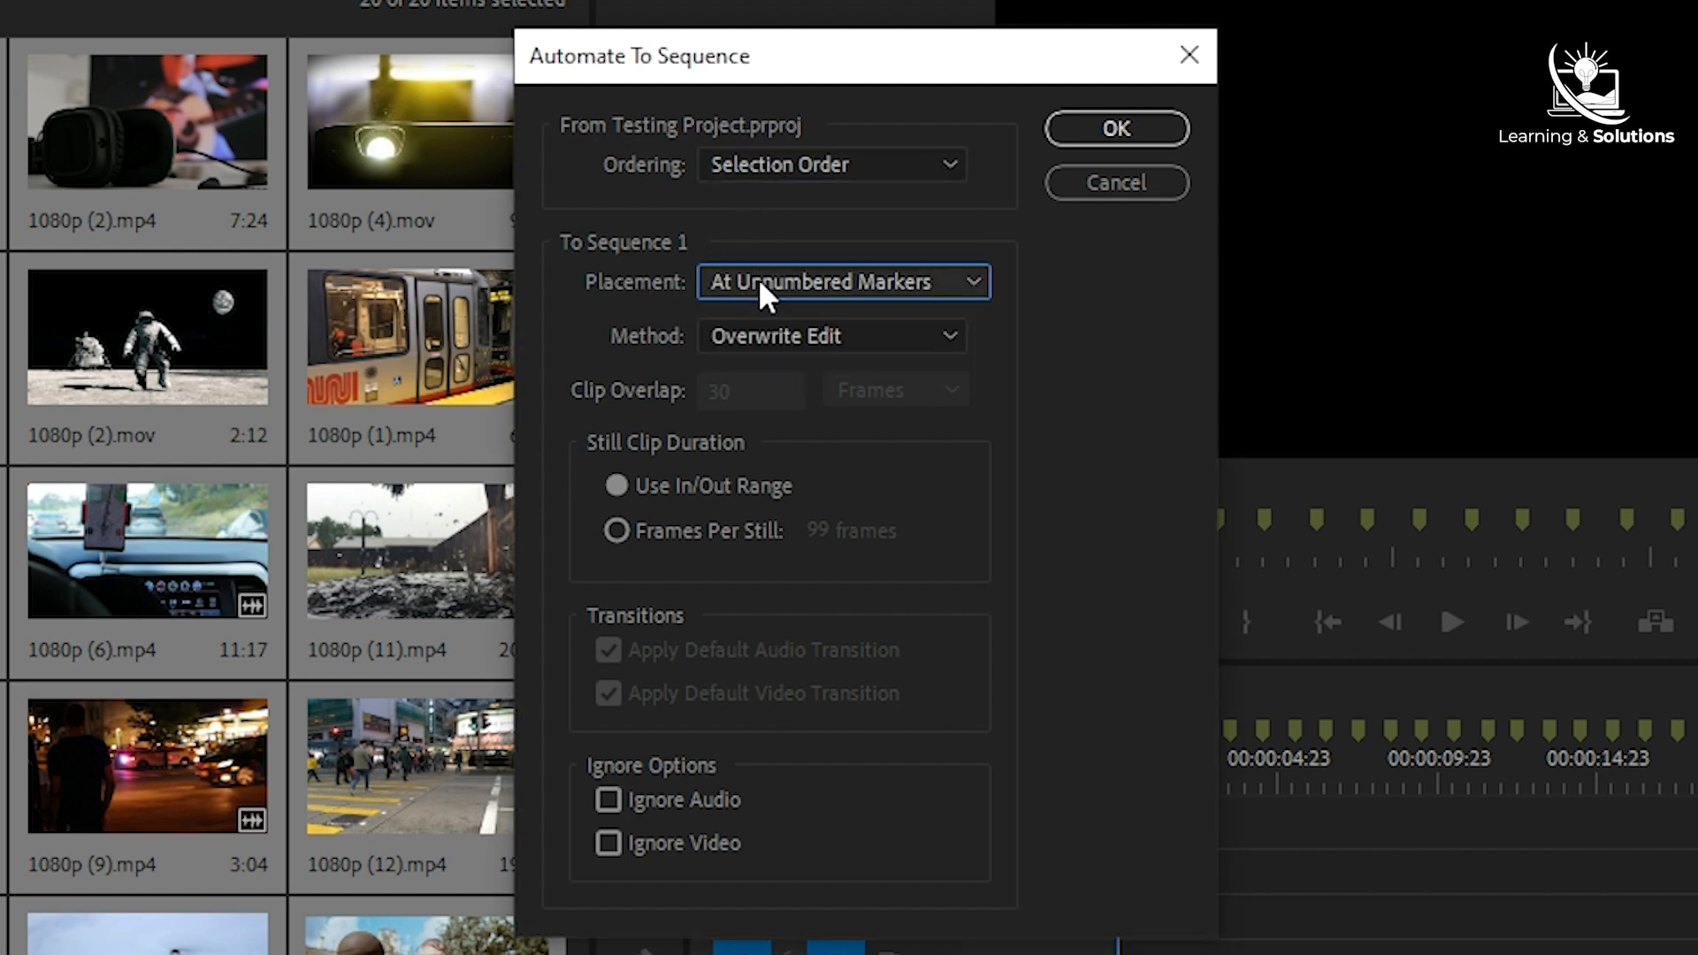
click(763, 349)
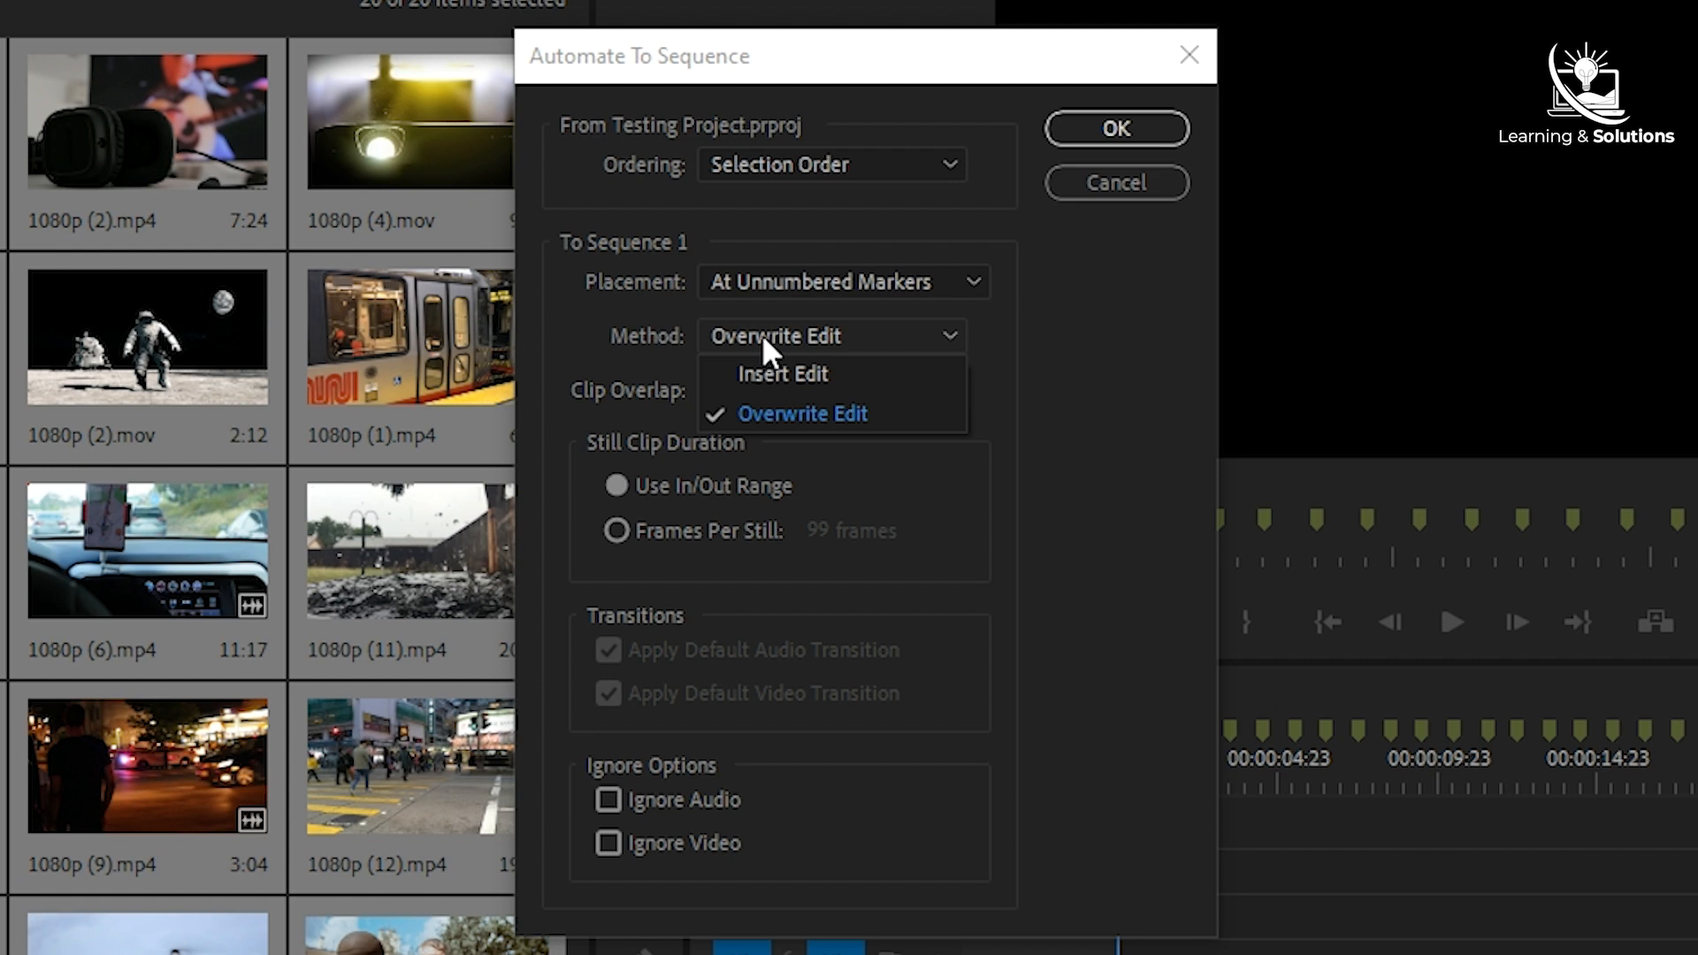
click(761, 334)
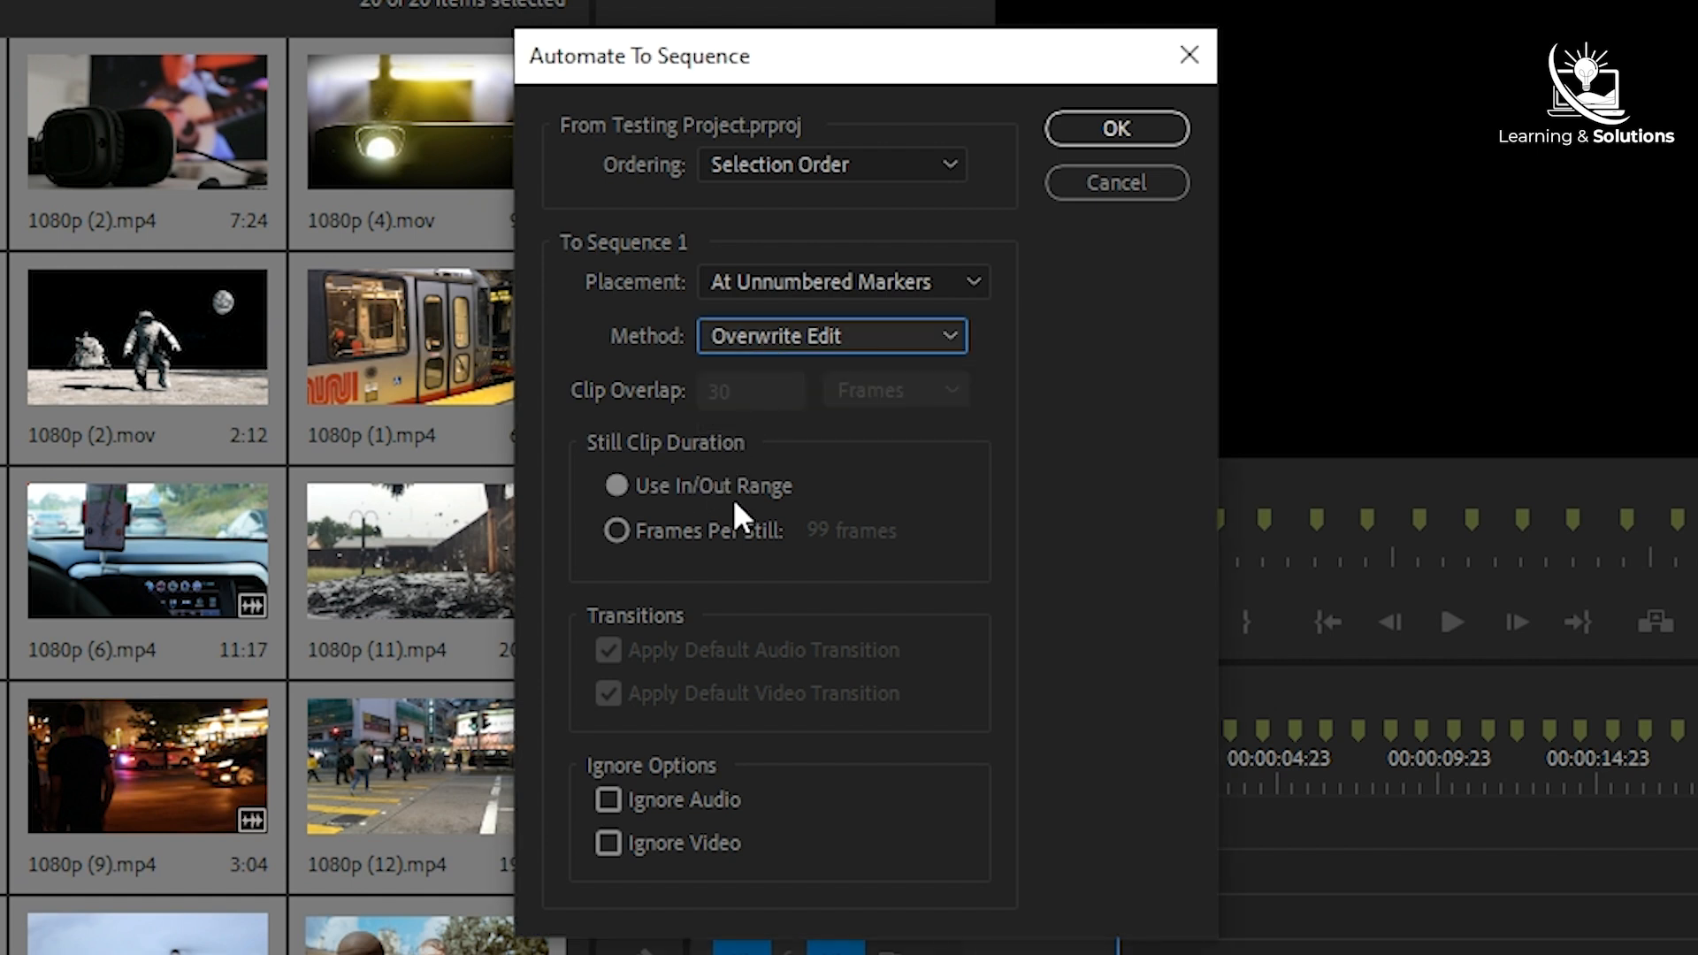
click(617, 801)
click(618, 801)
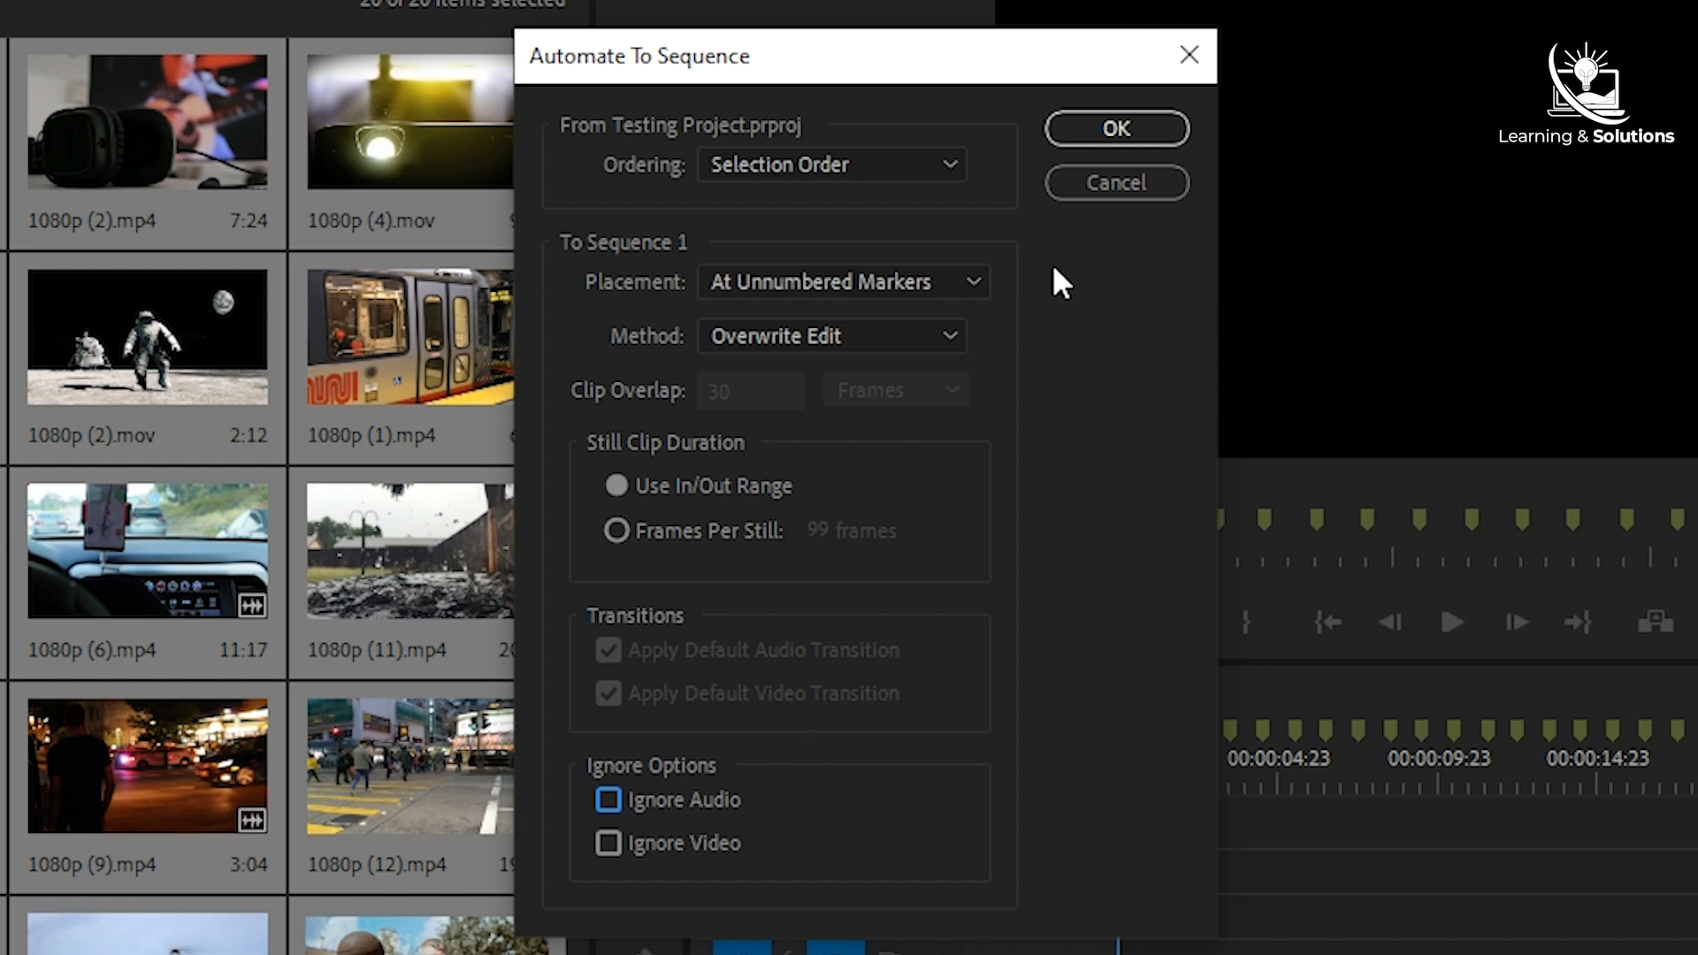
click(1105, 135)
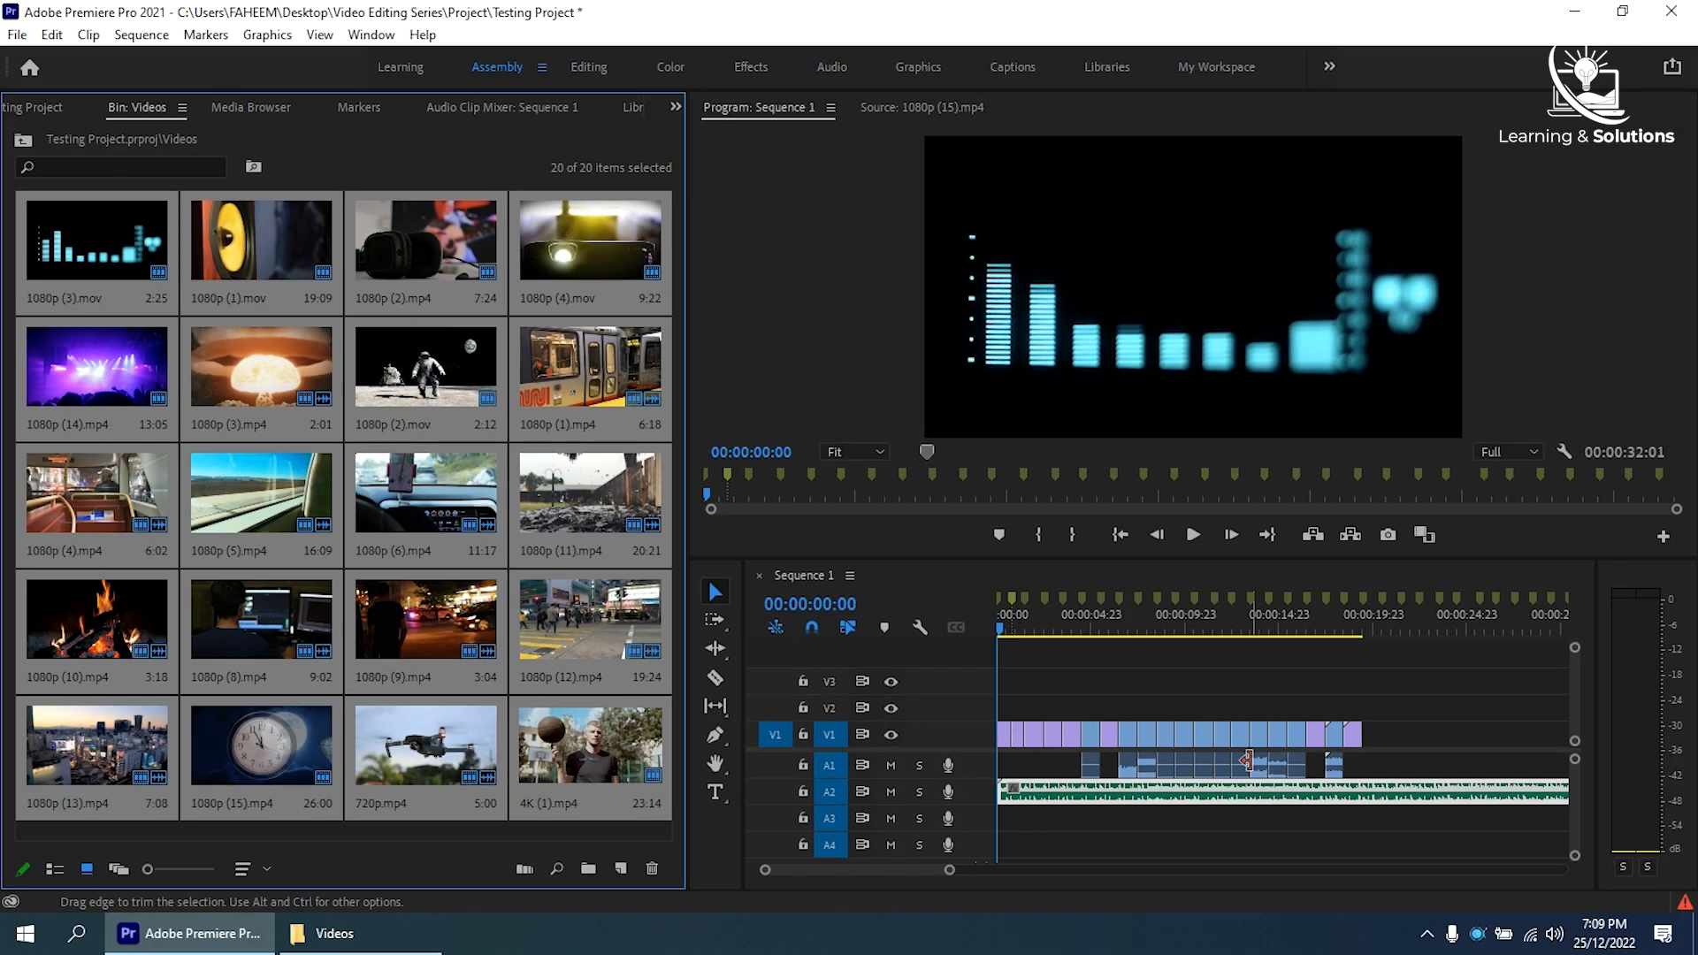
- Mute the clips' audio on track A1 and play Sequence 1 to check the cuts against the beat
key(backslash)
key(space)
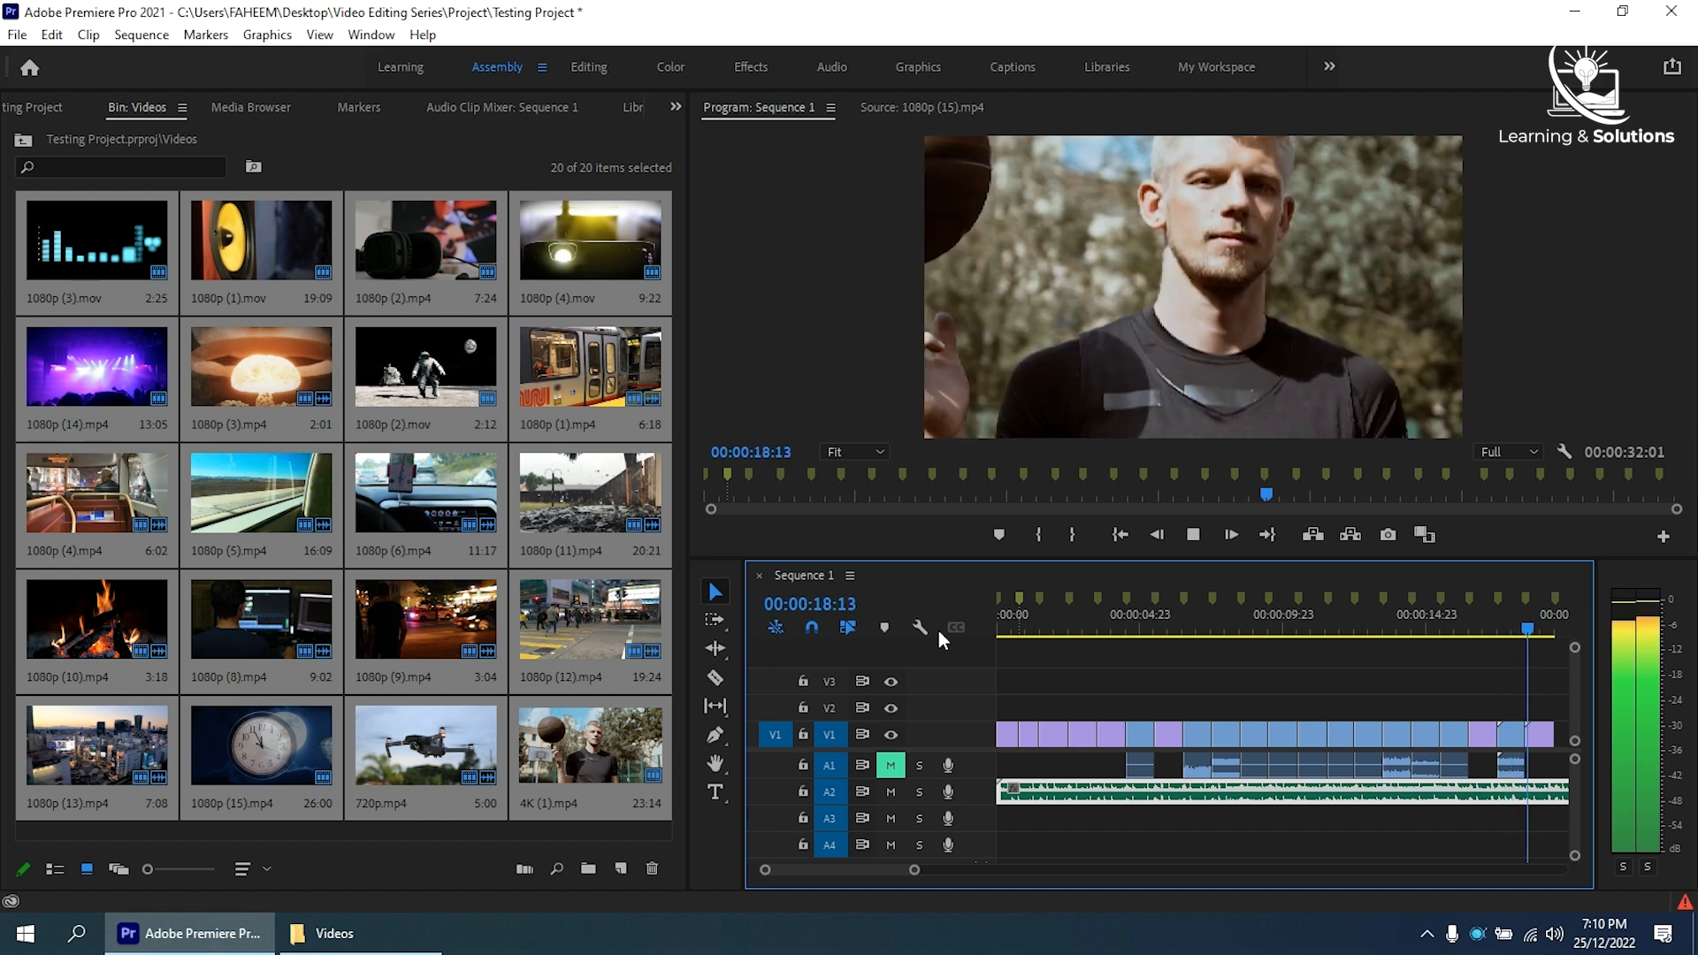
key(space)
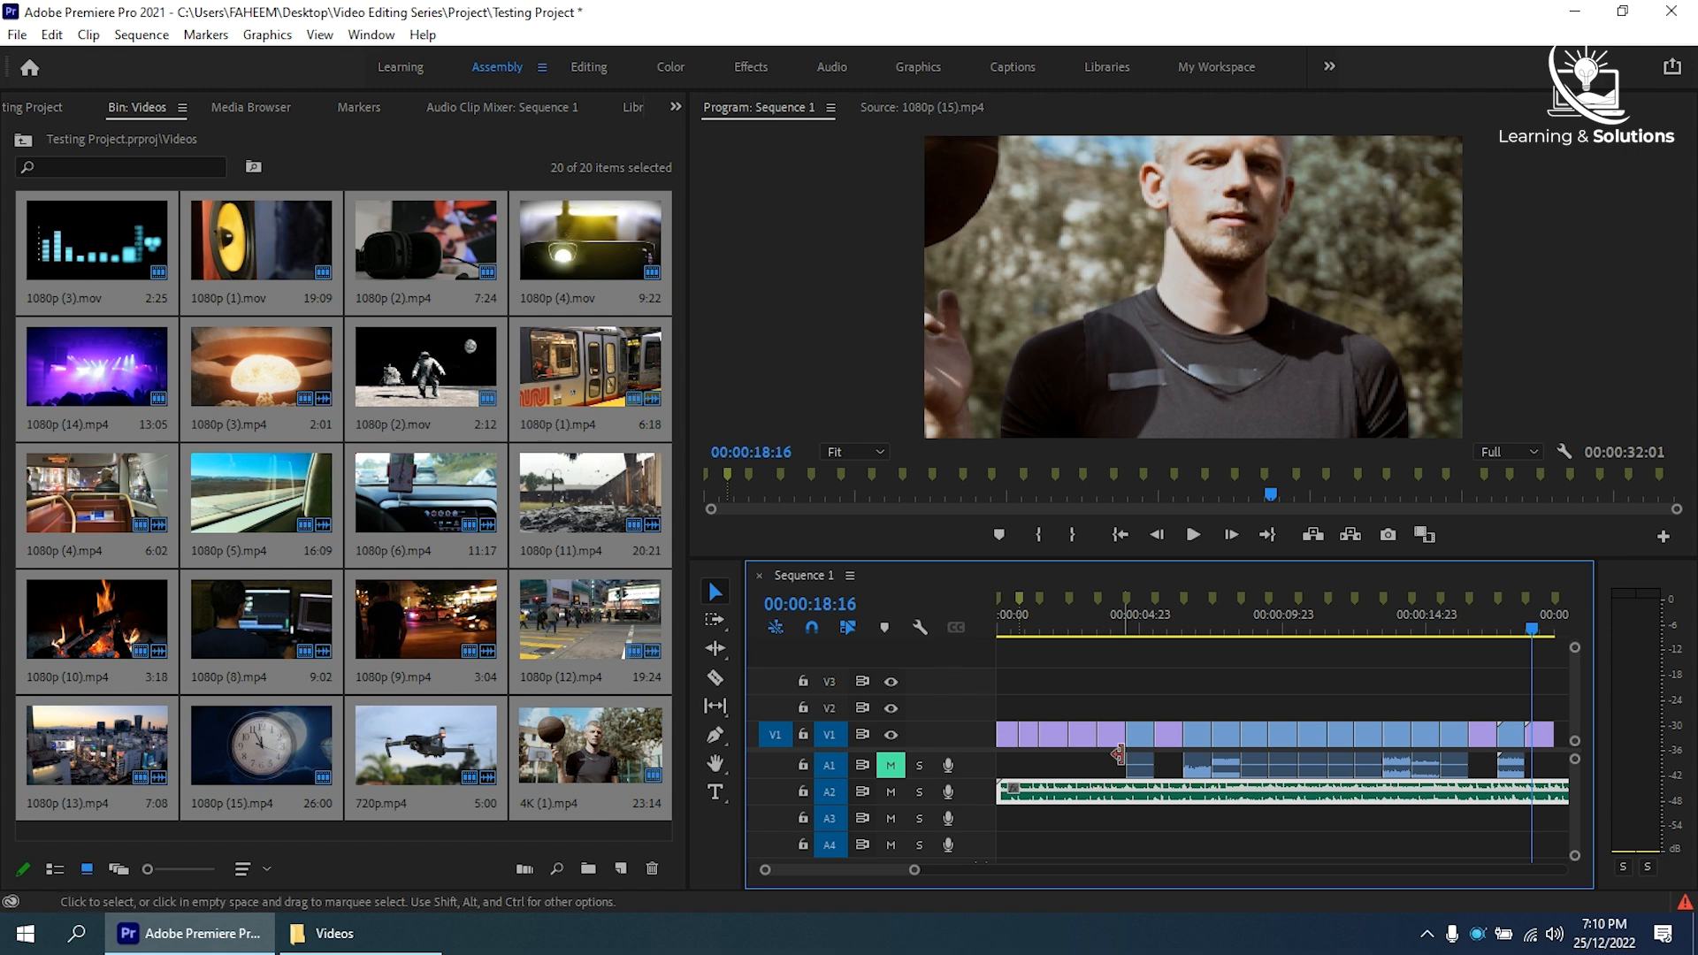
- Examine how the 720p.mp4 drone clip and the 4K (1).mp4 clip fill the frame in Sequence 1
click(1510, 625)
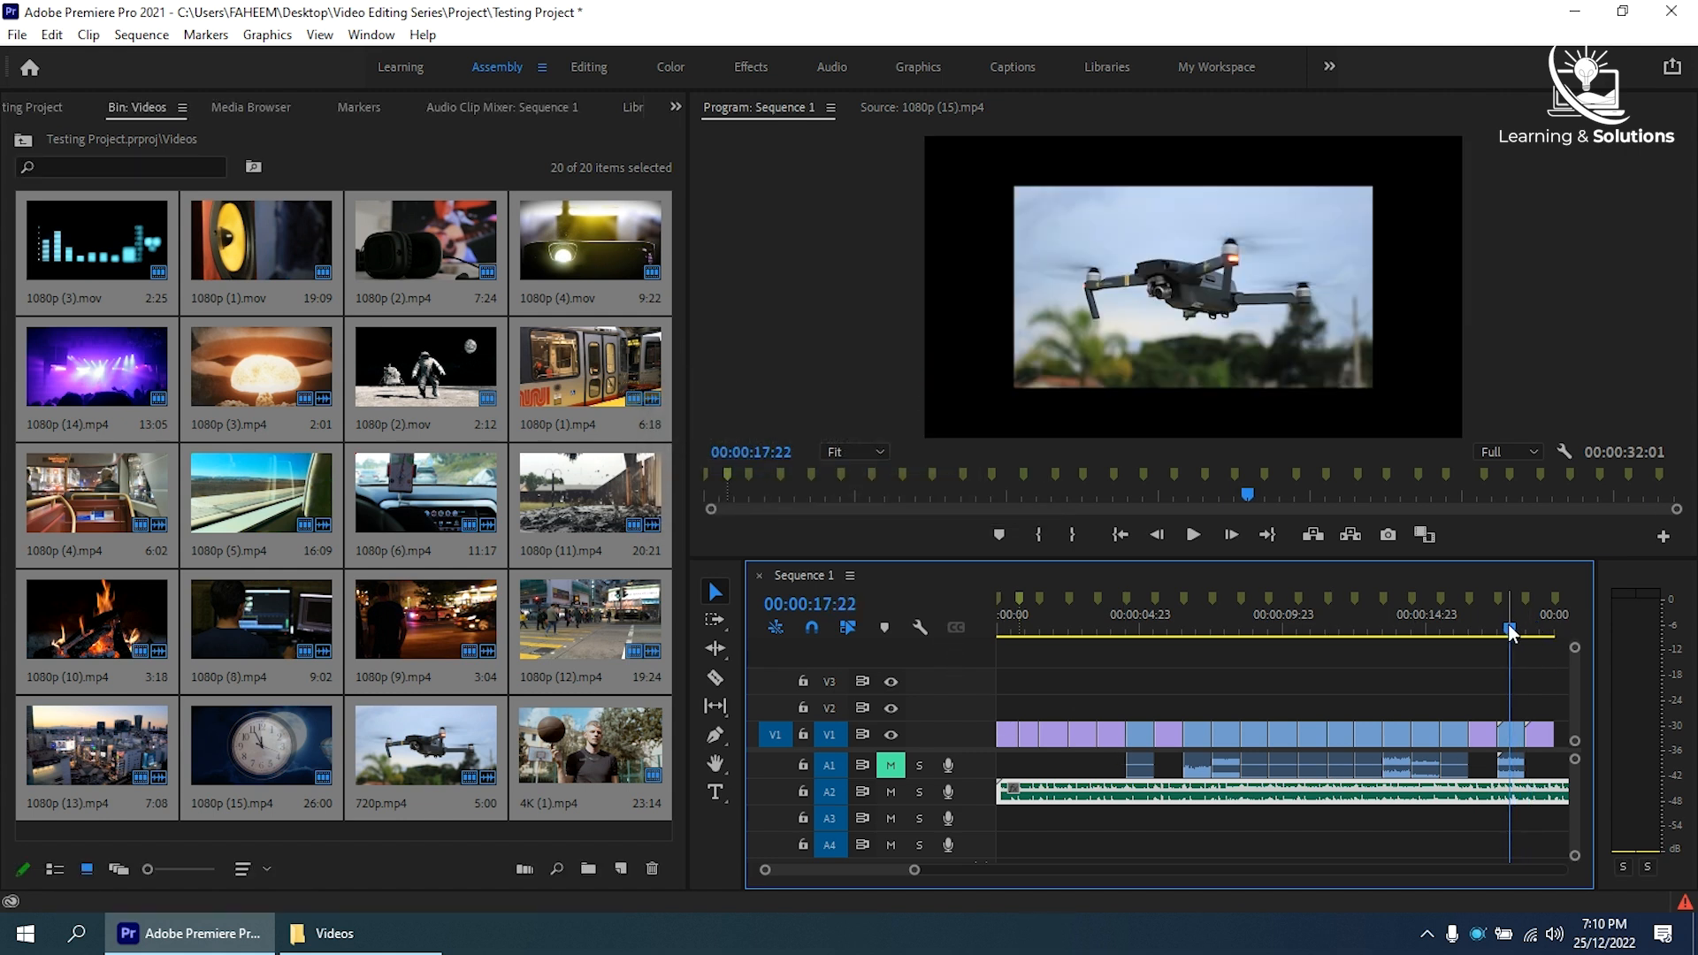
click(1512, 734)
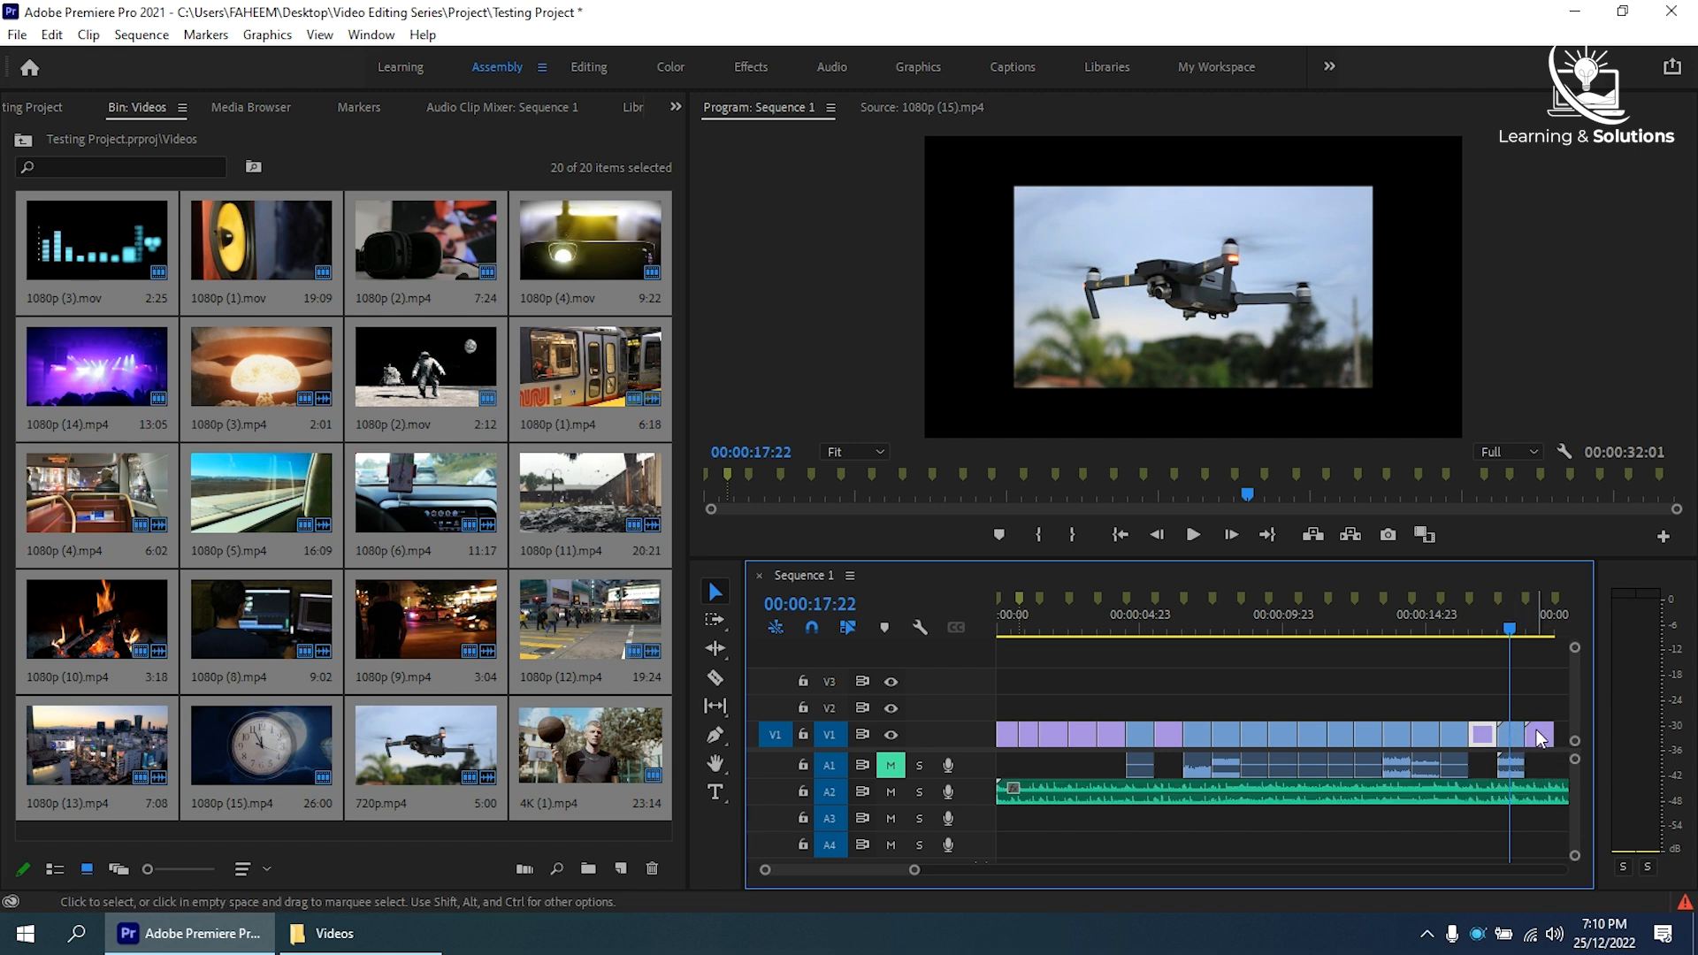
click(1515, 736)
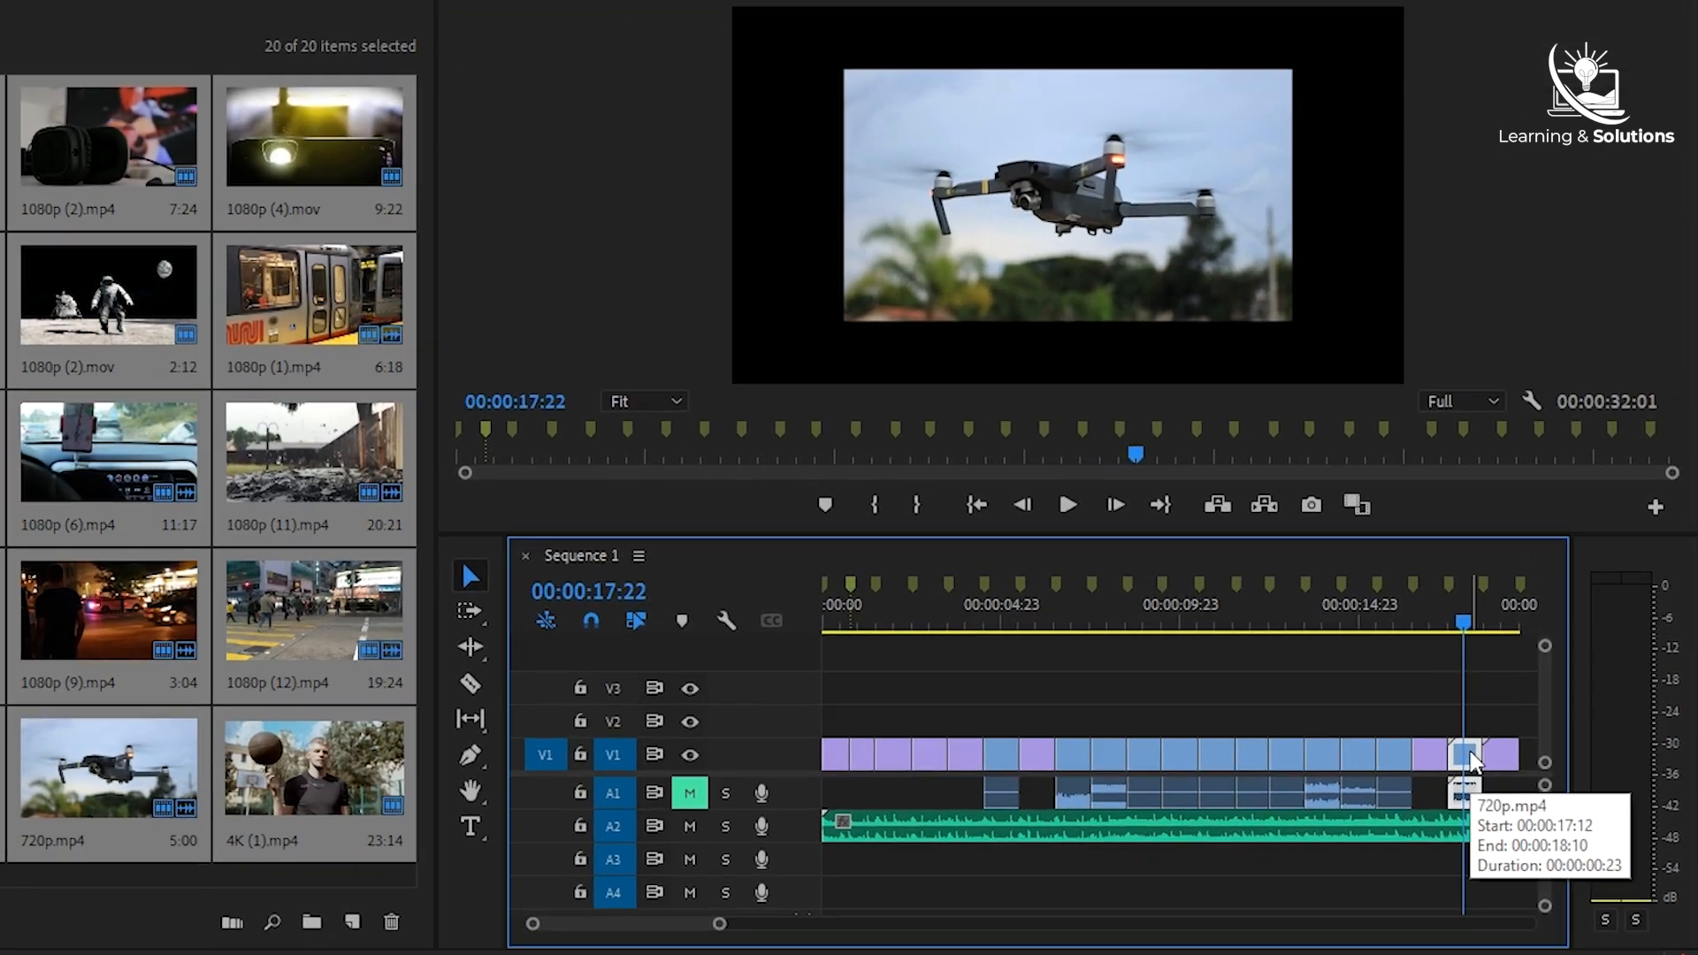
click(1539, 736)
click(1536, 624)
click(1470, 624)
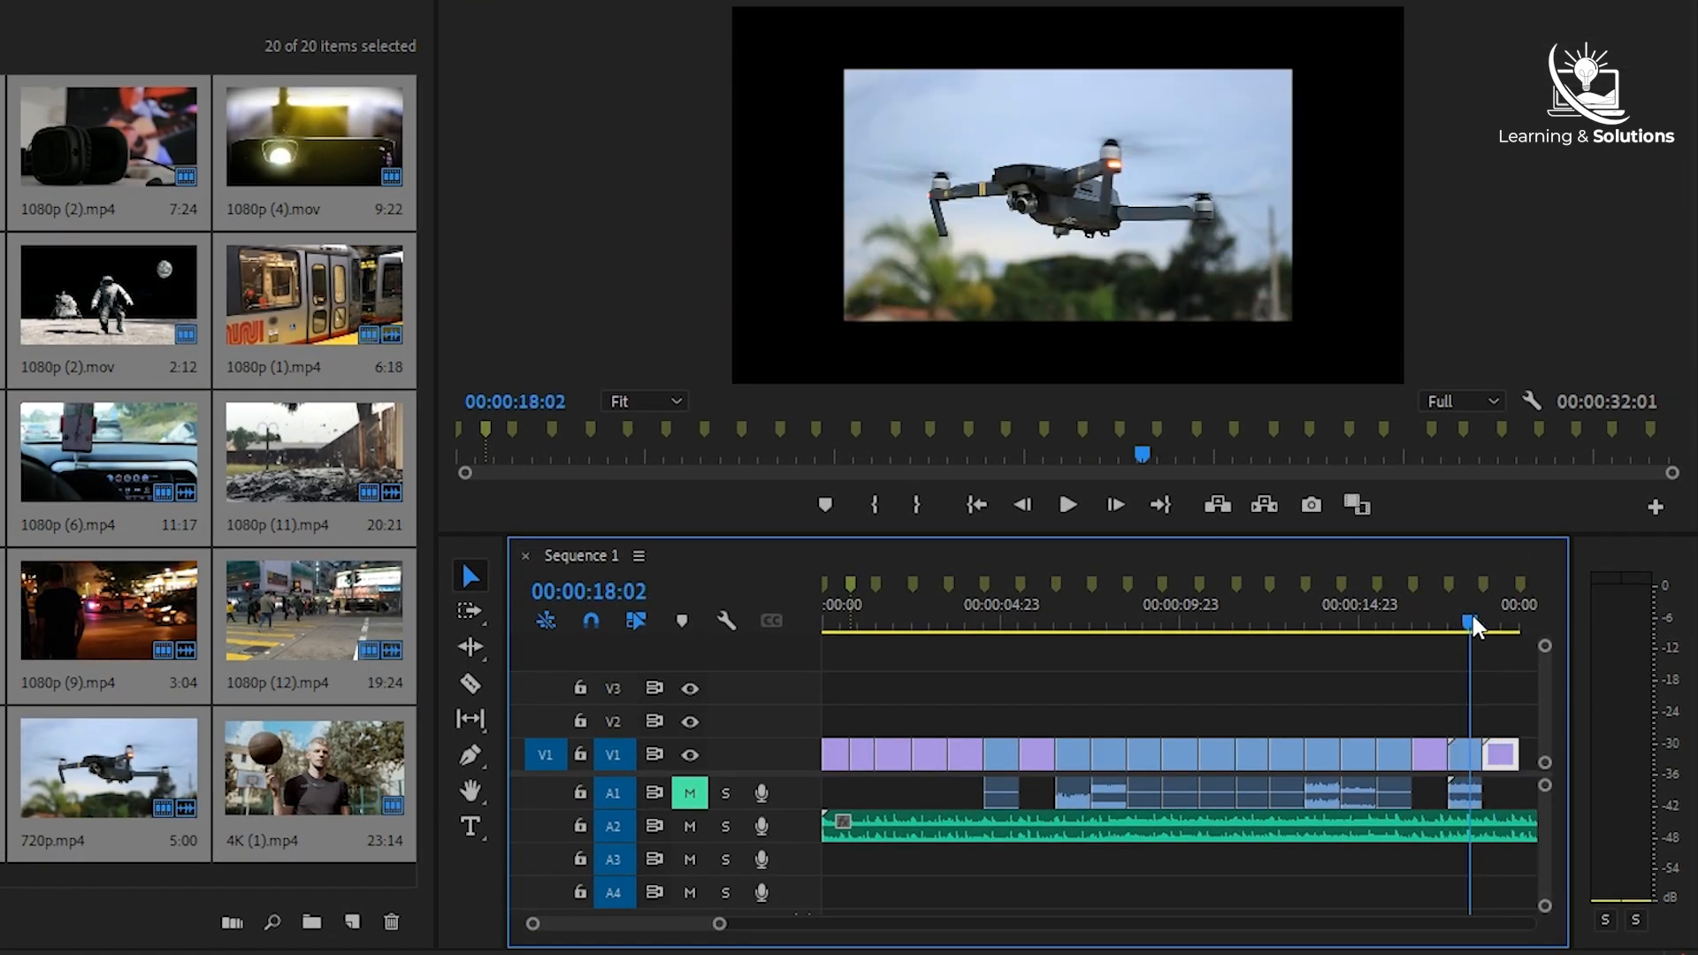
- Select all the video clips in Sequence 1, fit them to the frame size, and check the drone and basketball clips
drag(1525, 710, 865, 783)
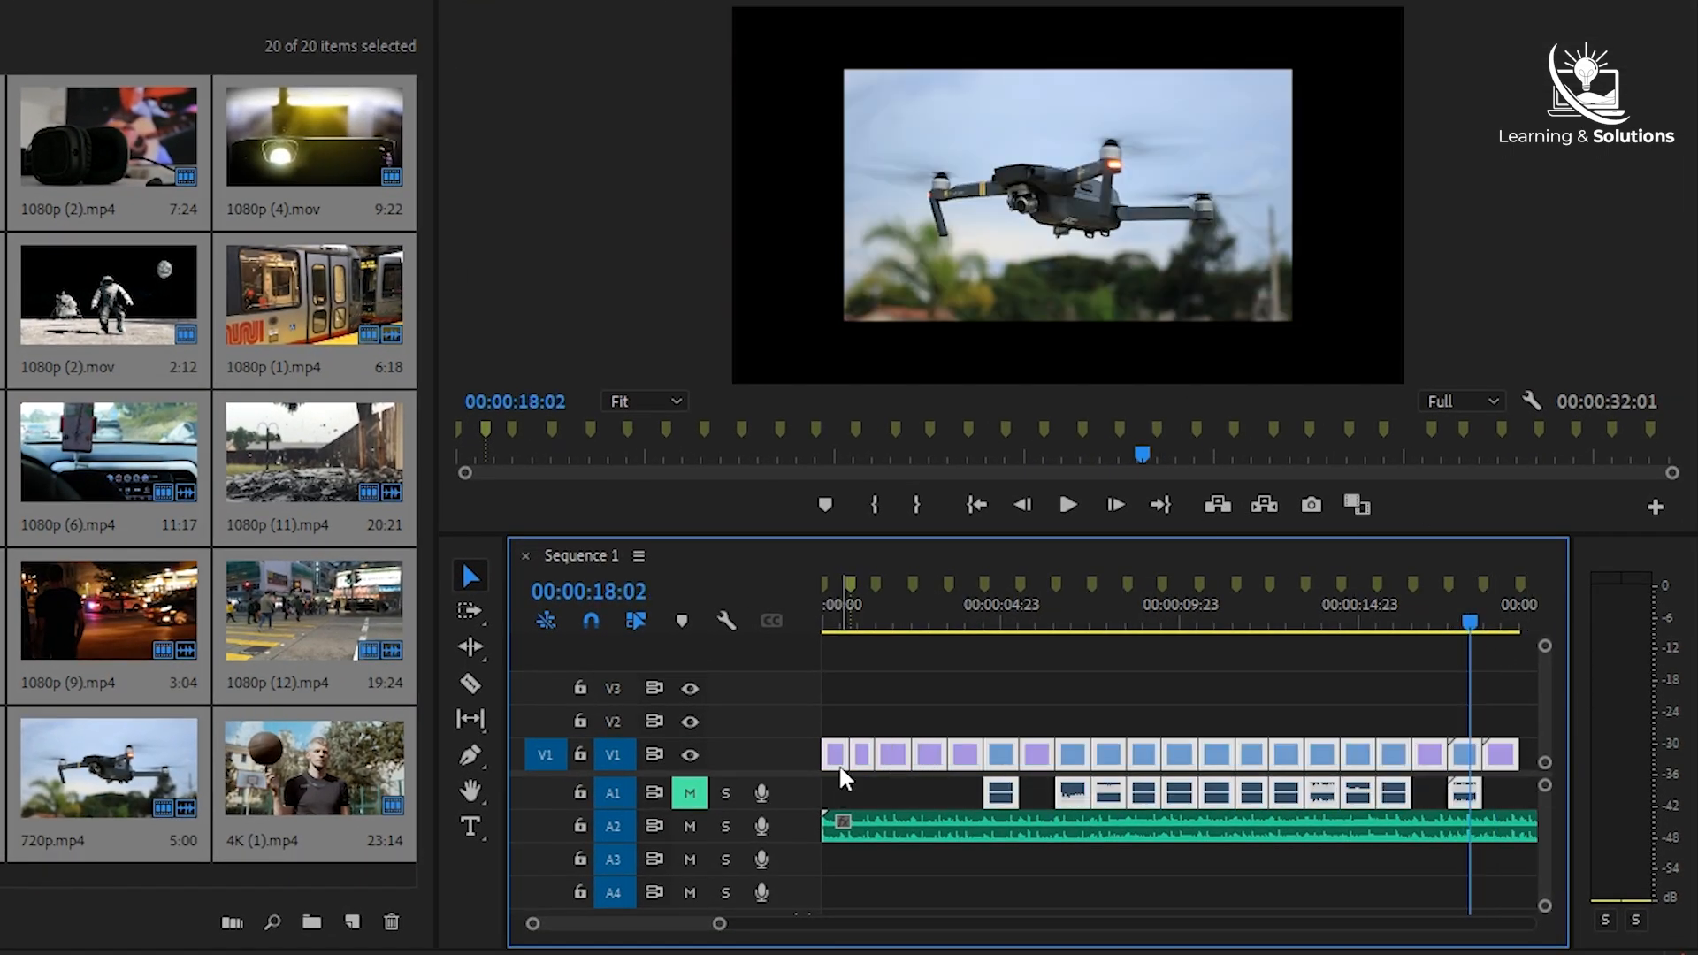
right_click(862, 778)
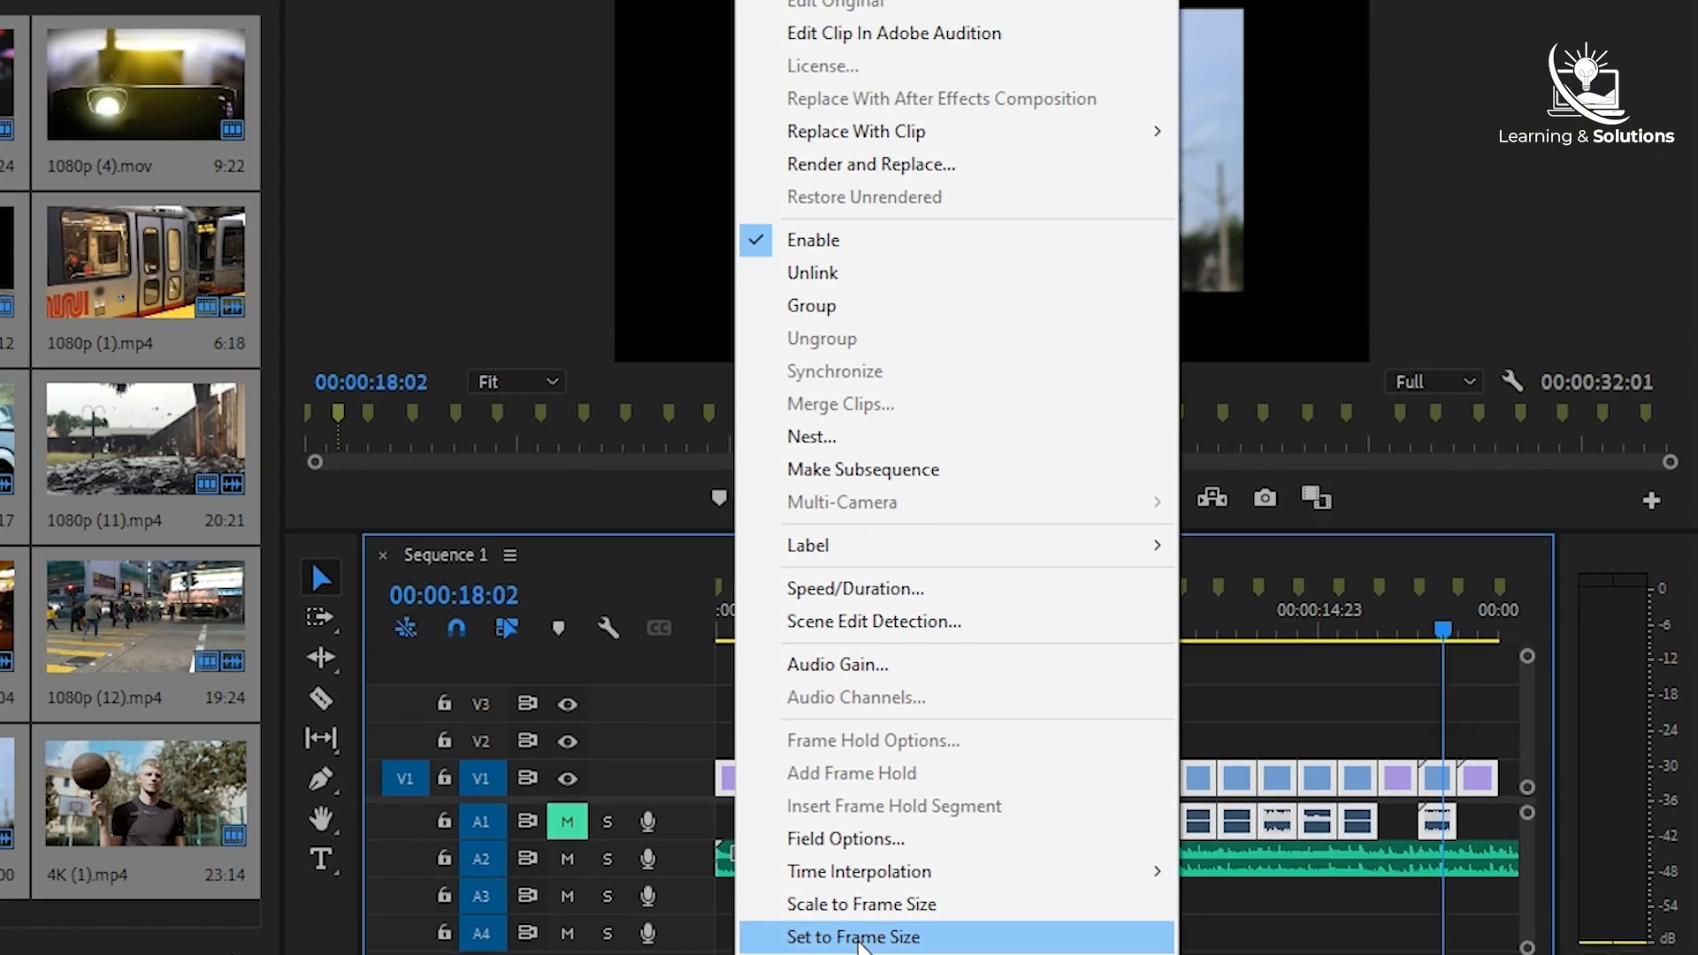
click(626, 768)
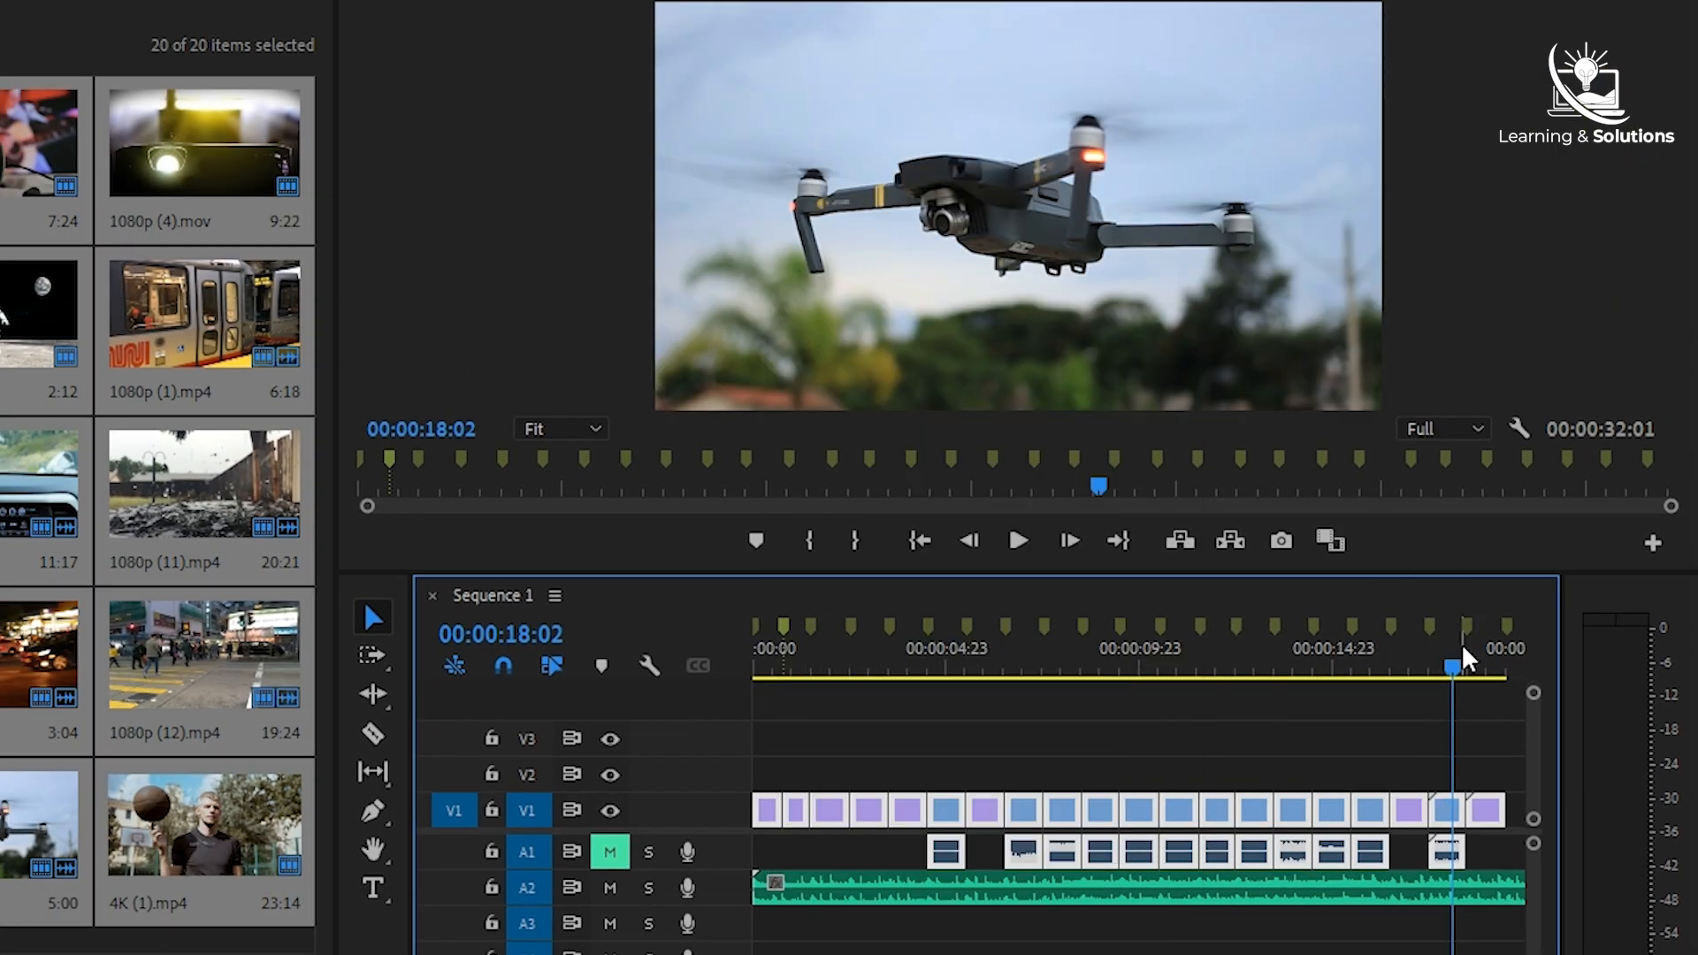
click(1481, 678)
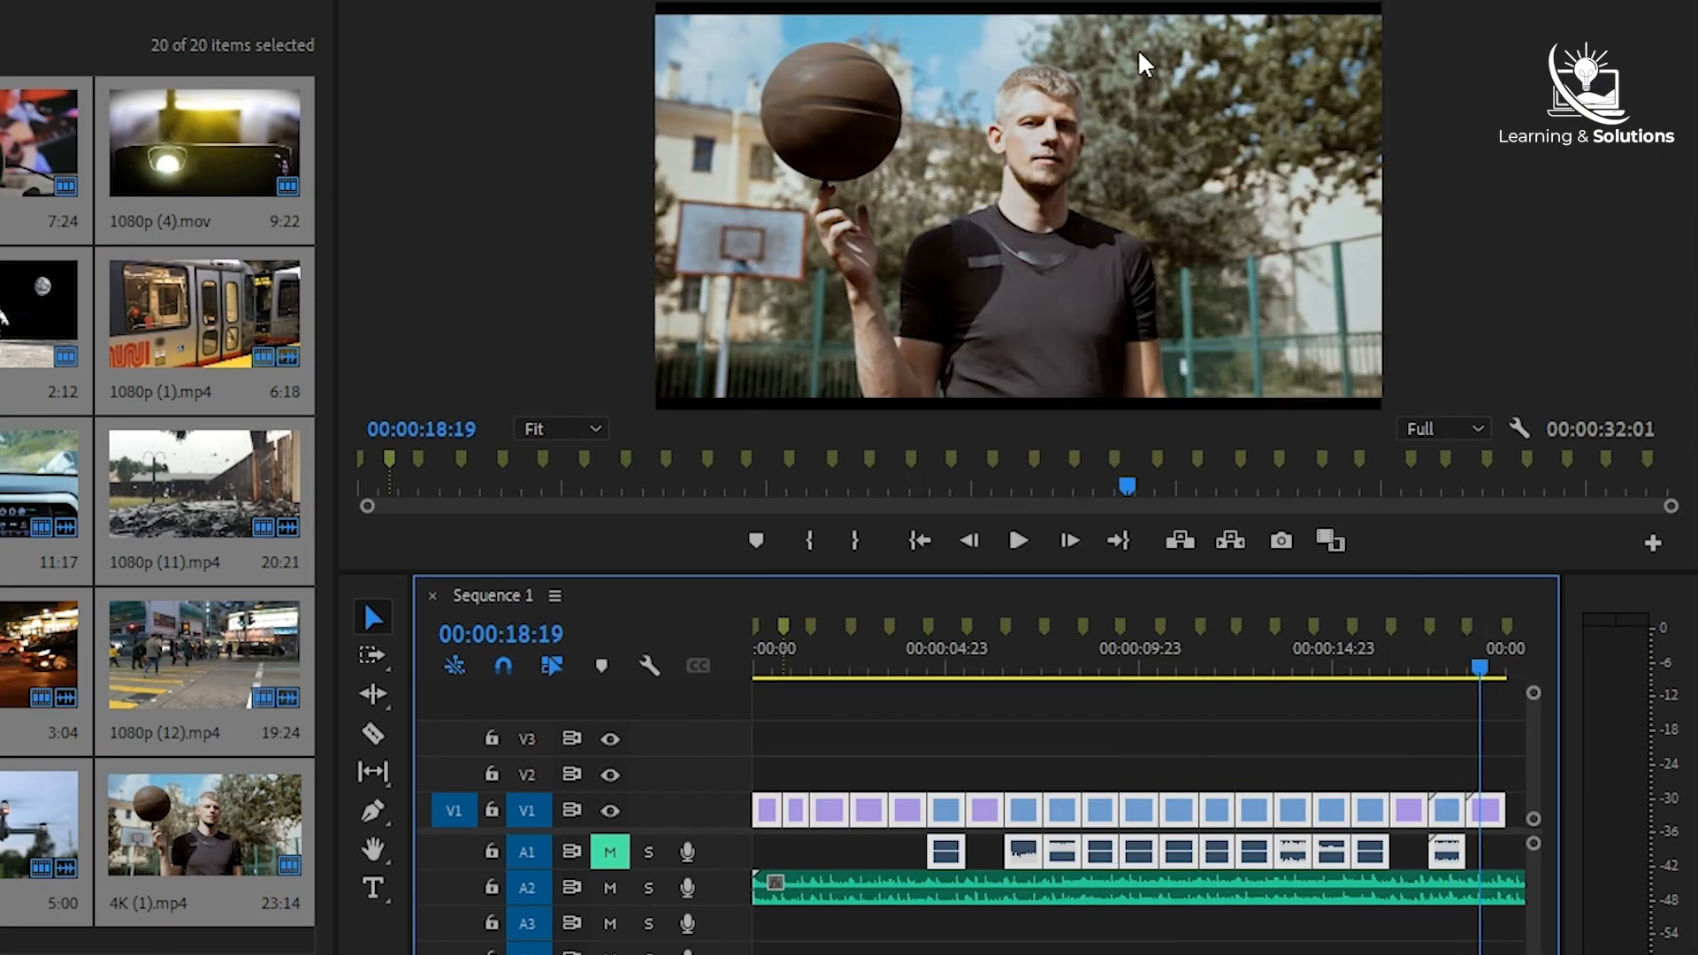
click(1445, 678)
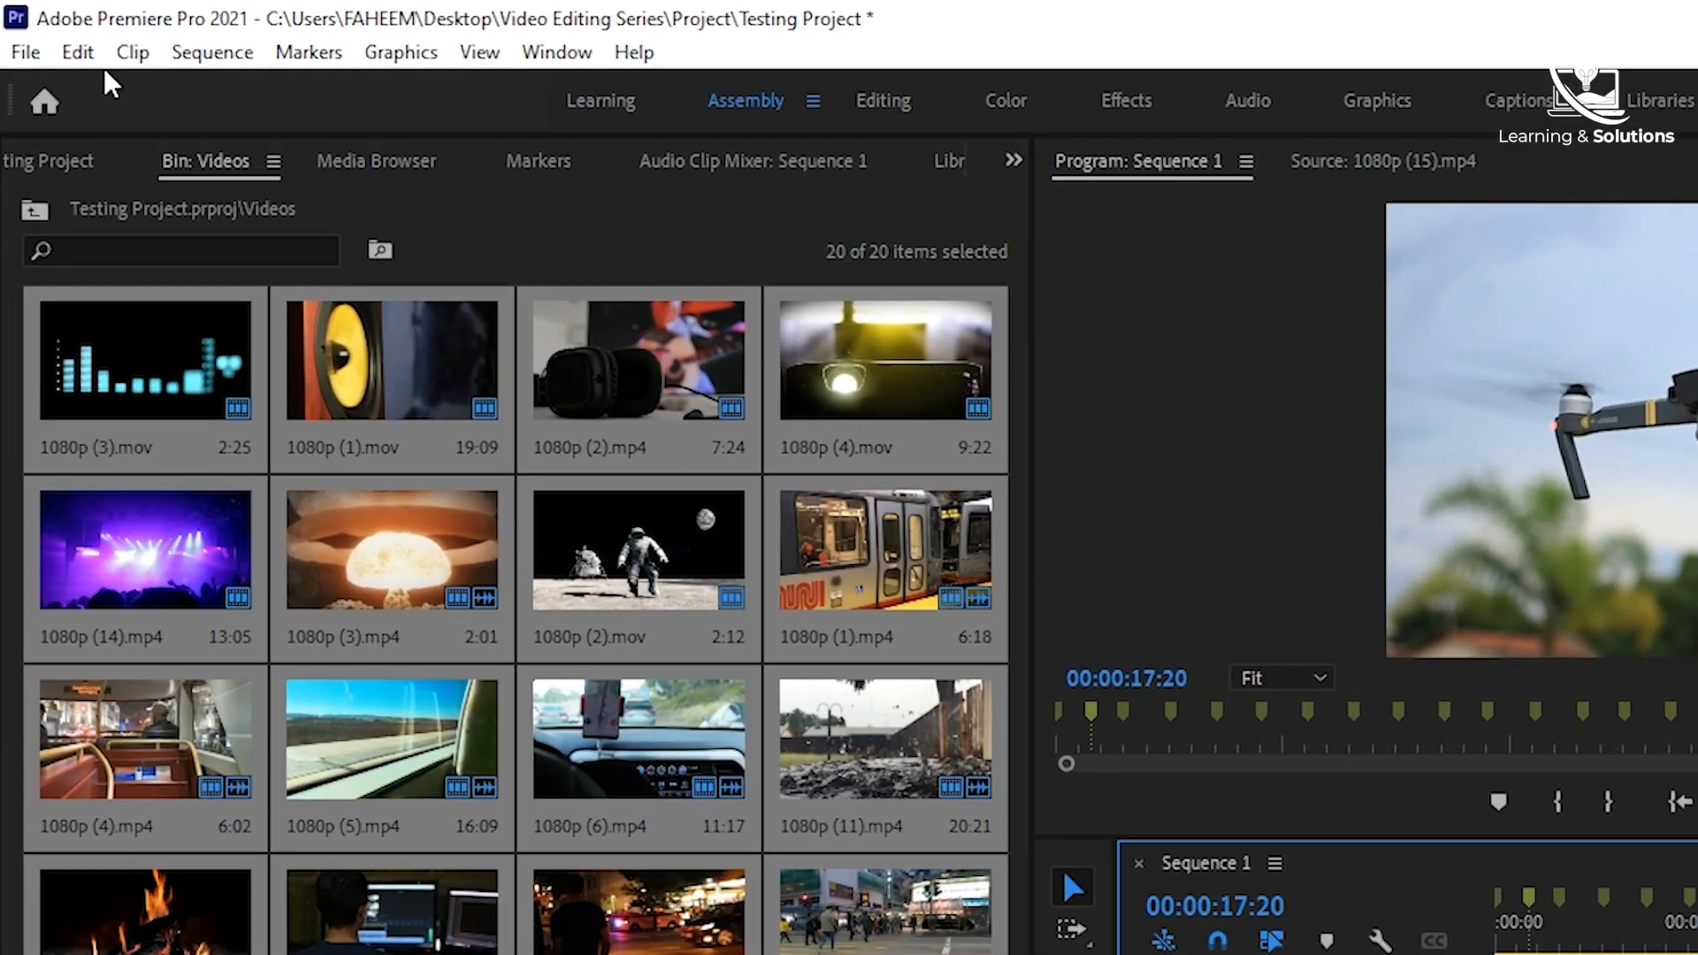
- Set Default Media Scaling to Set to frame size in the Media preferences
click(55, 36)
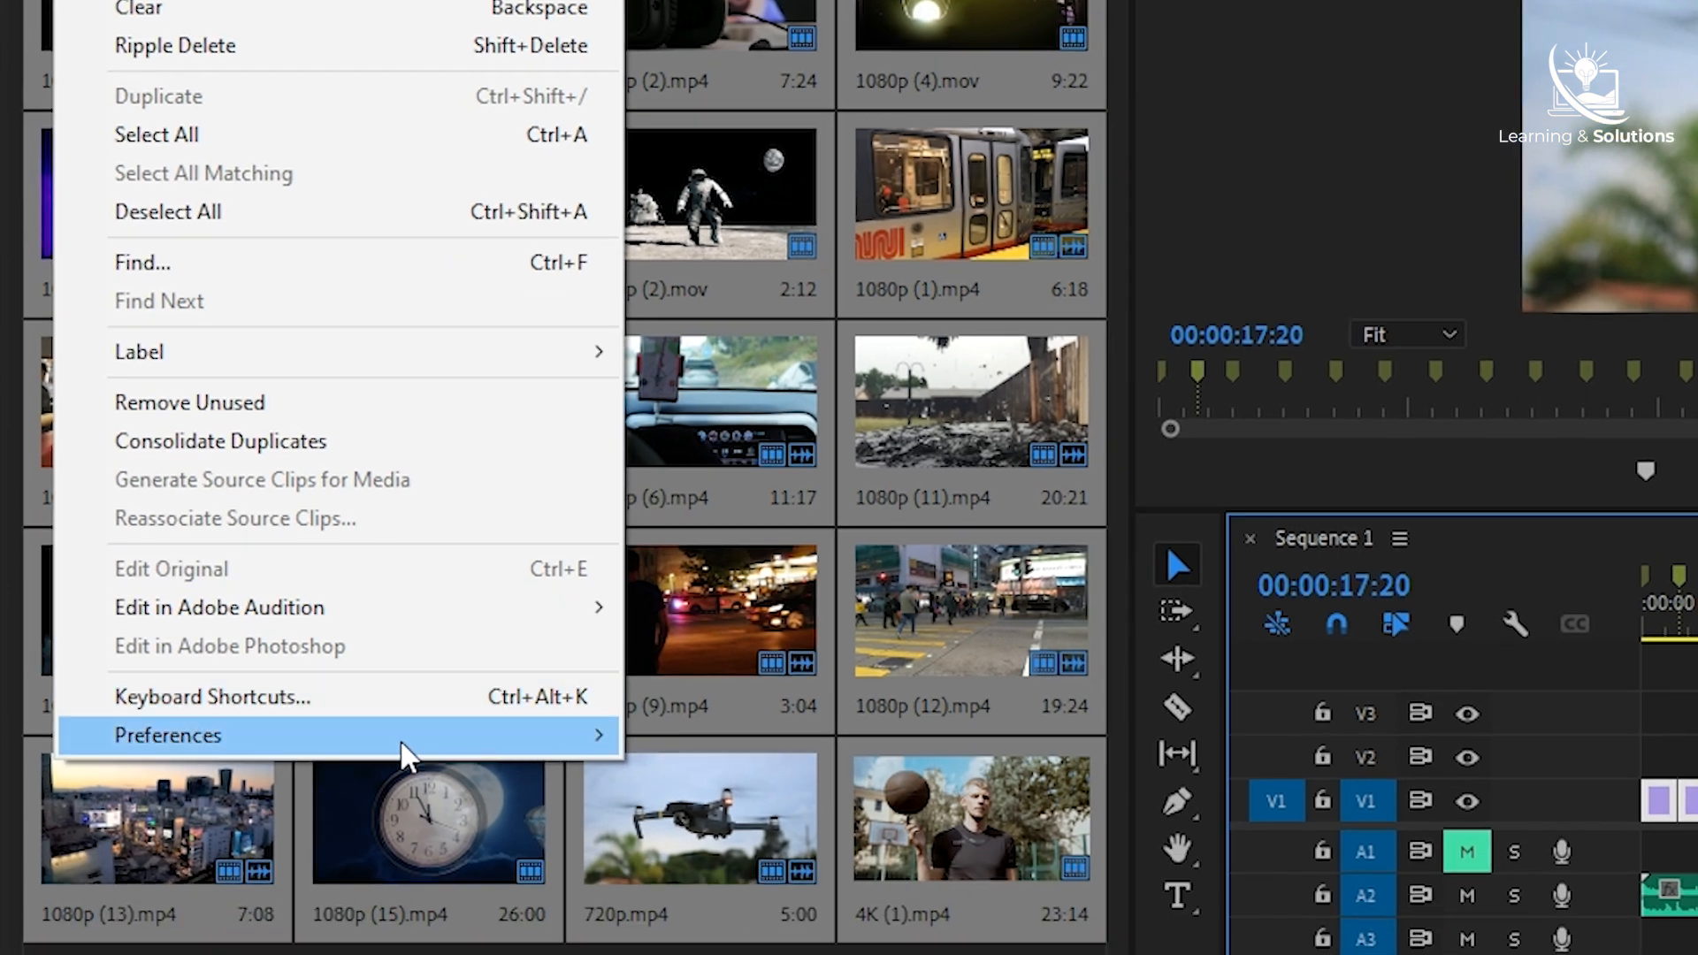
mouse_move(175, 954)
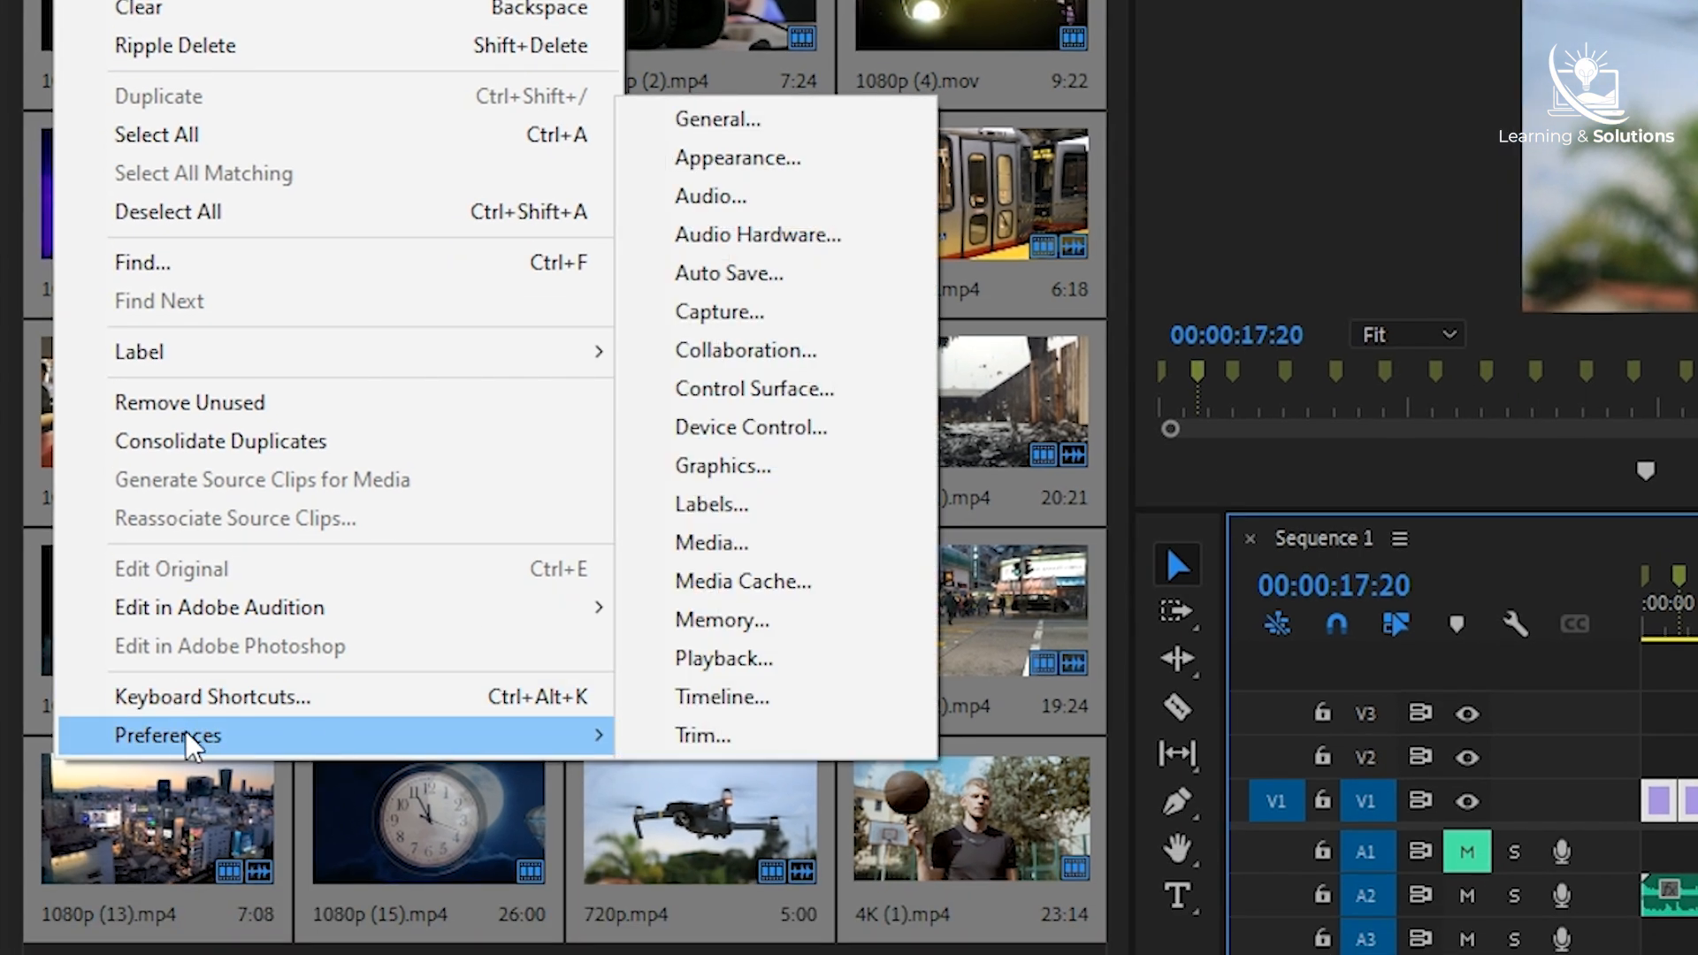
click(711, 542)
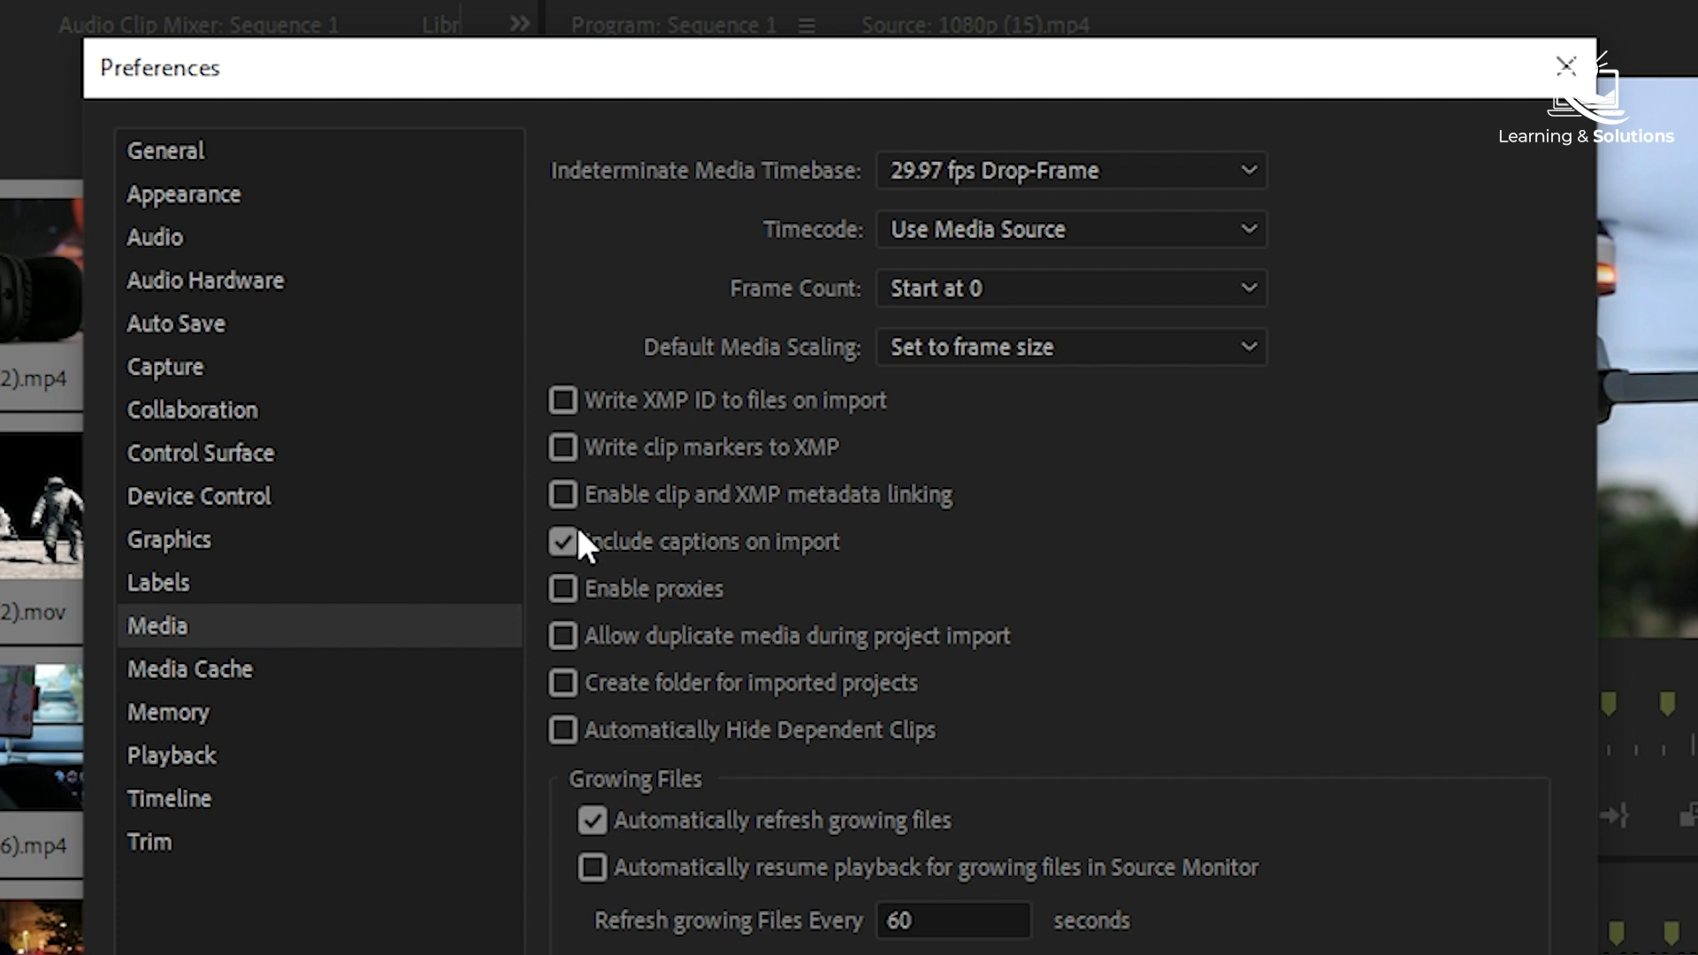
click(1029, 345)
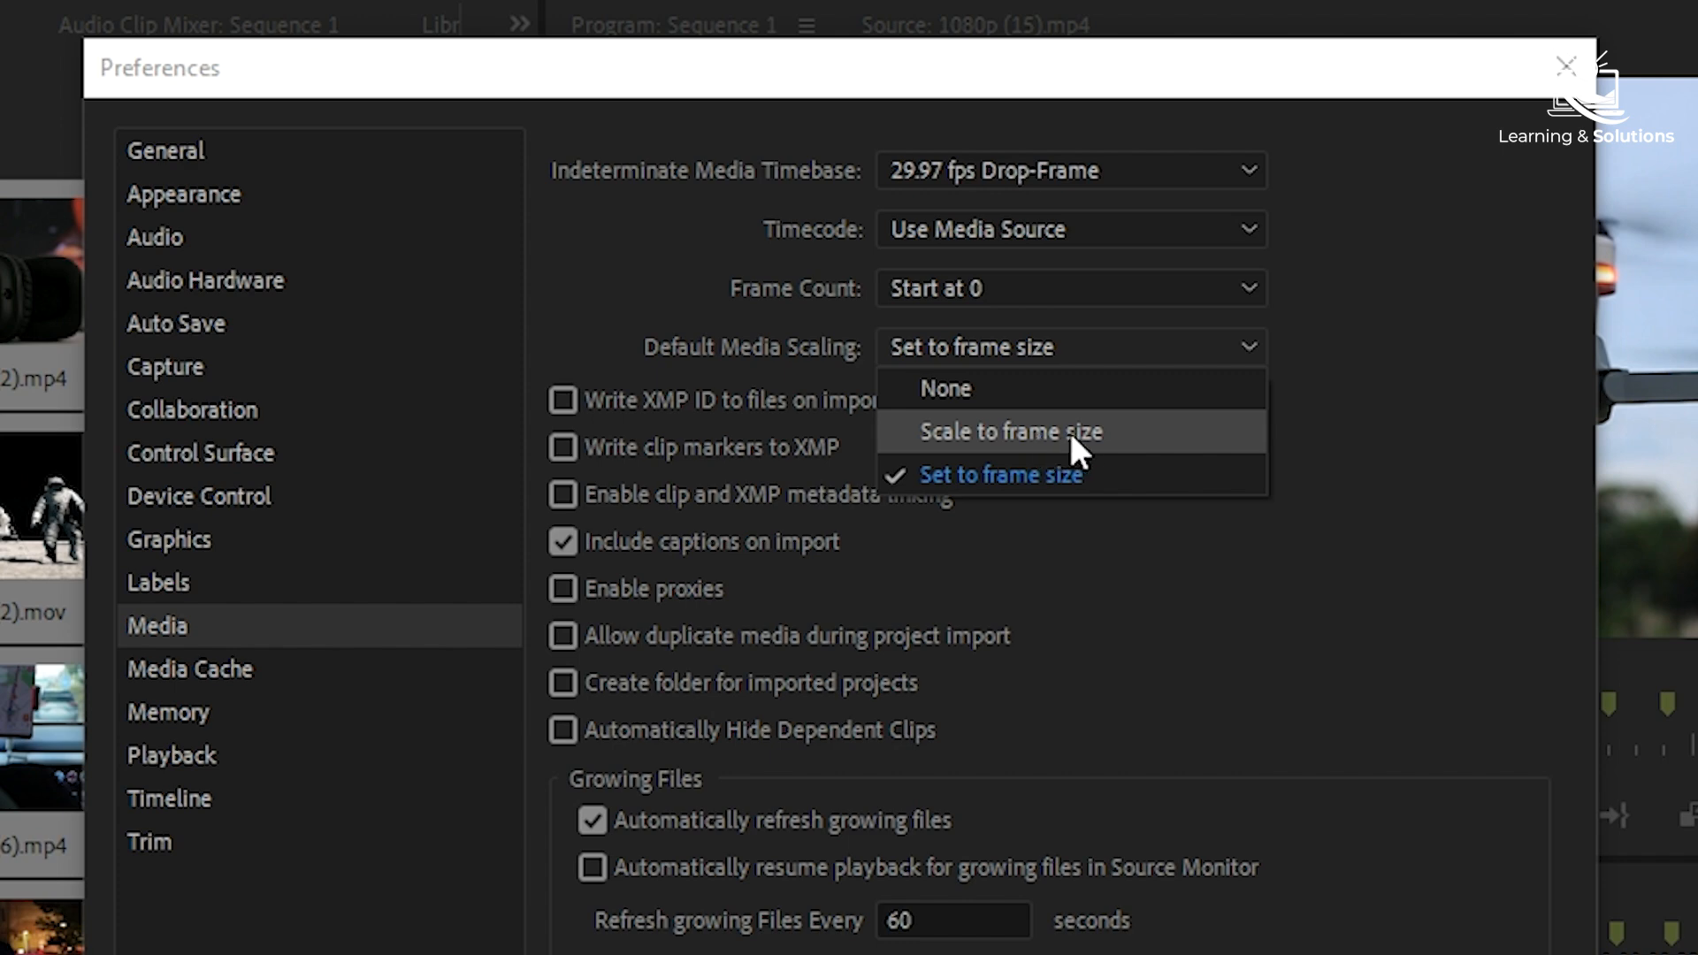
click(1088, 474)
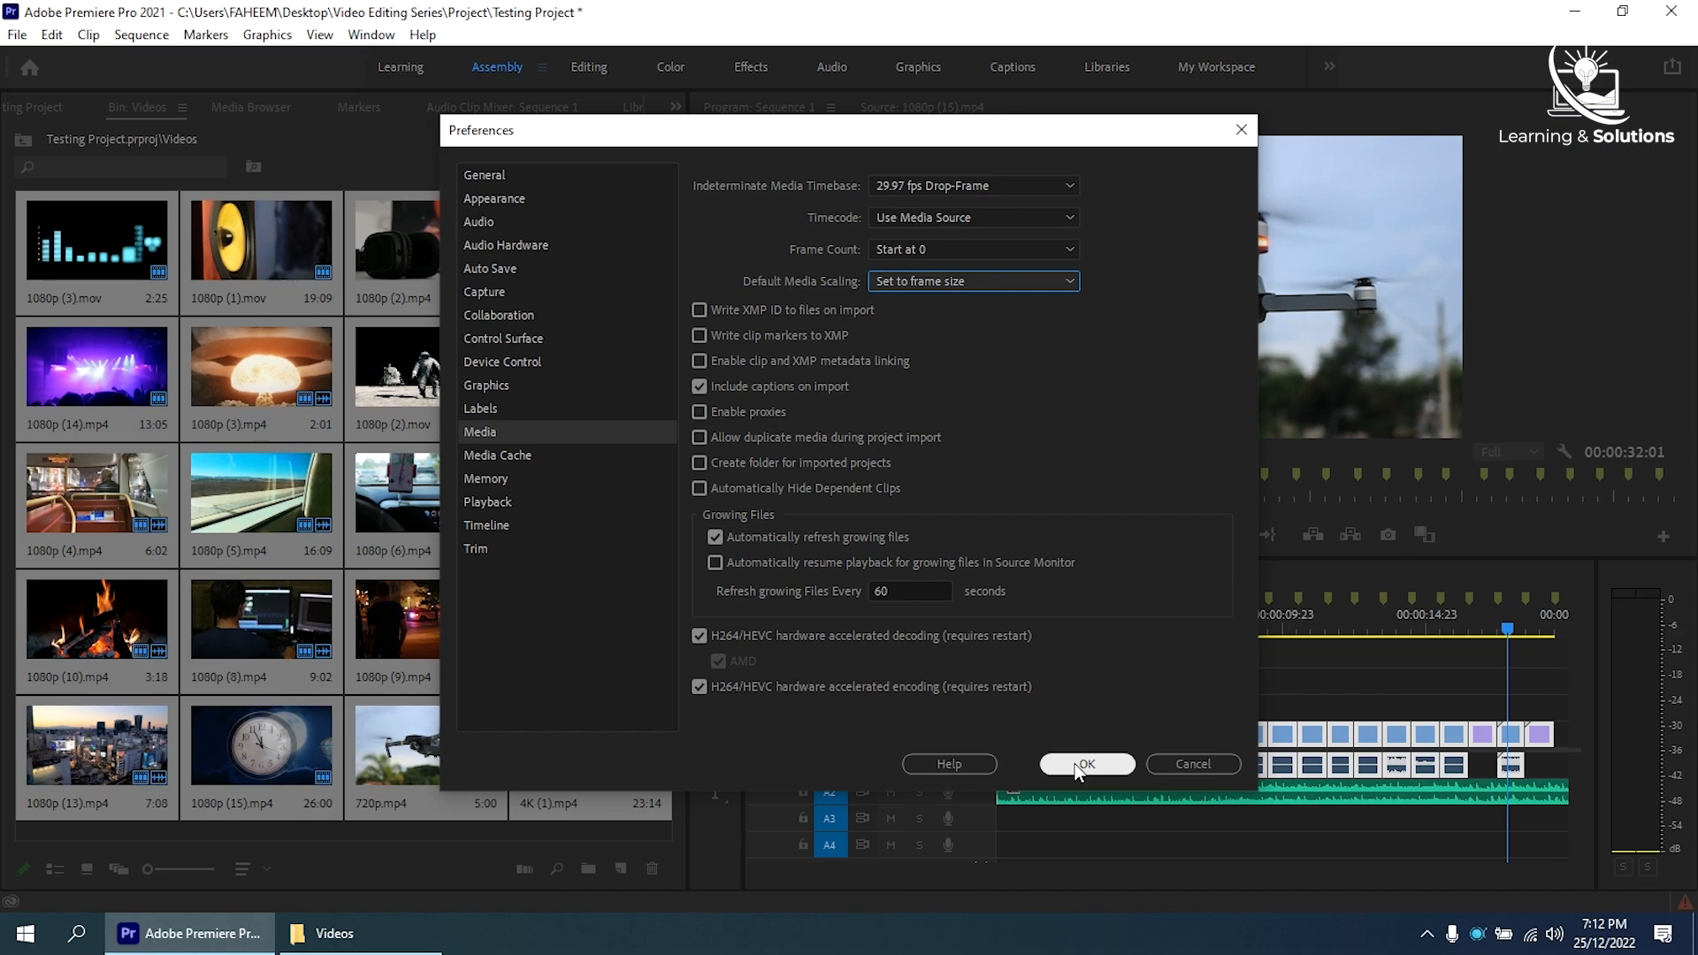
click(1079, 766)
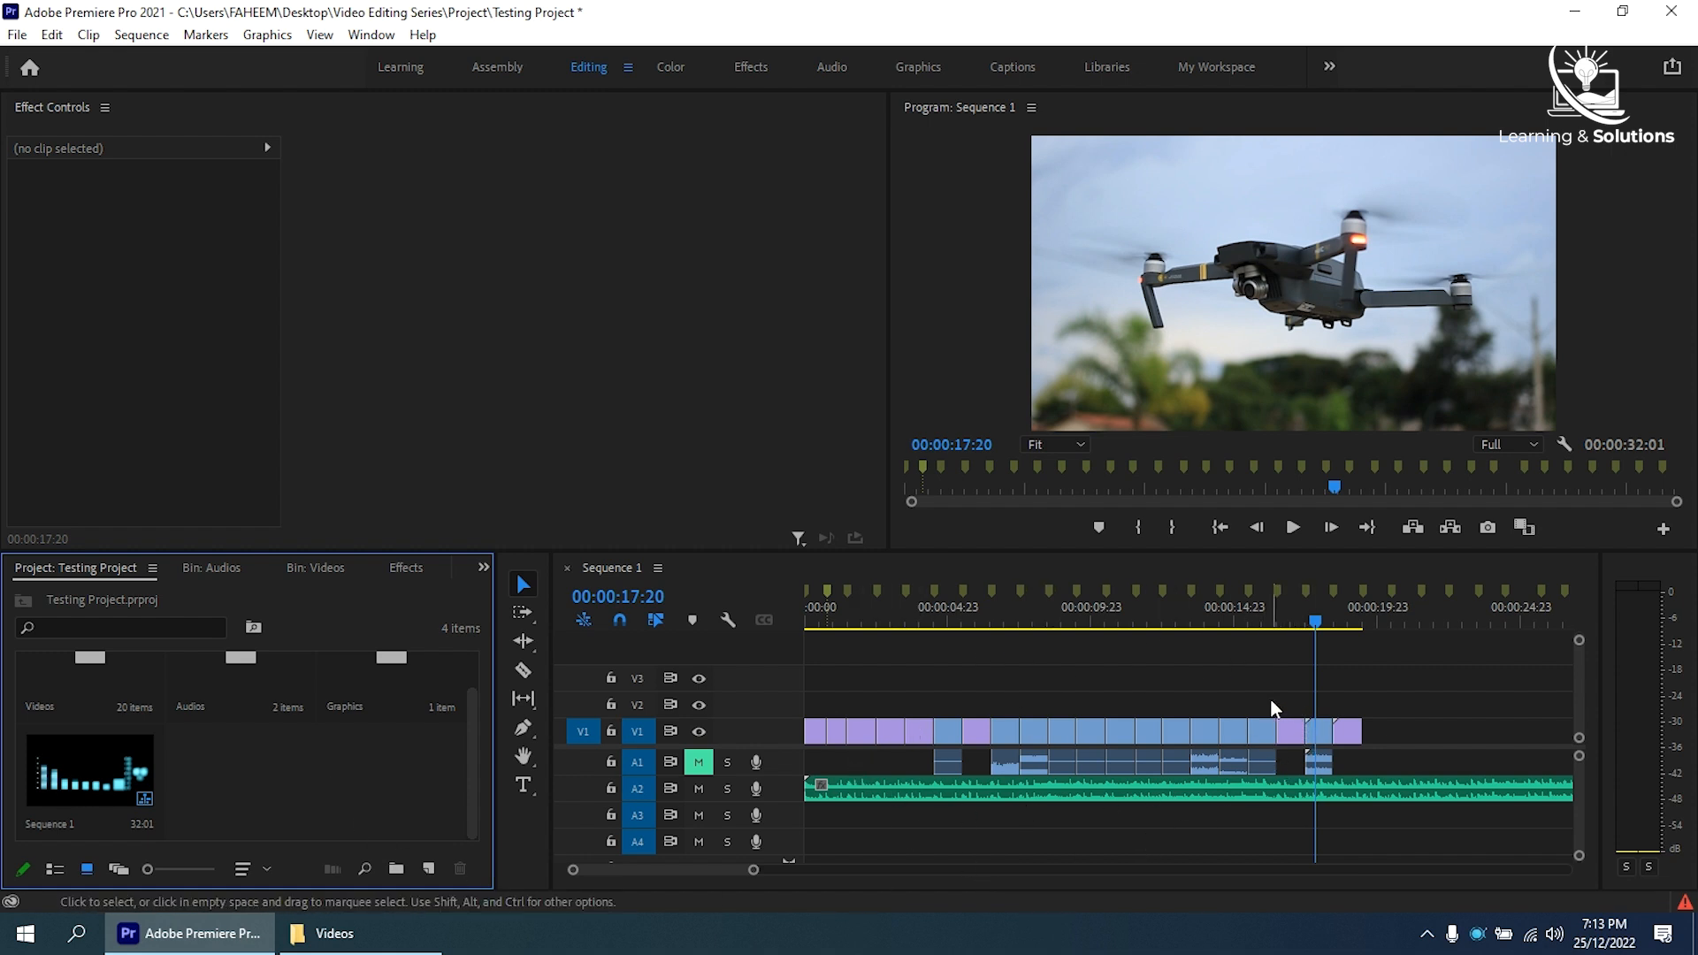
- Create a new sequence named Sequence 2 in the project
right_click(301, 792)
mouse_move(482, 500)
click(611, 506)
click(656, 778)
key(BackSpace)
key(BackSpace)
text(2)
key(Return)
- Add all clips of the Videos bin, from 1080p (3).mov to 4K (1).mp4, to the start of V1 in Sequence 2
click(335, 568)
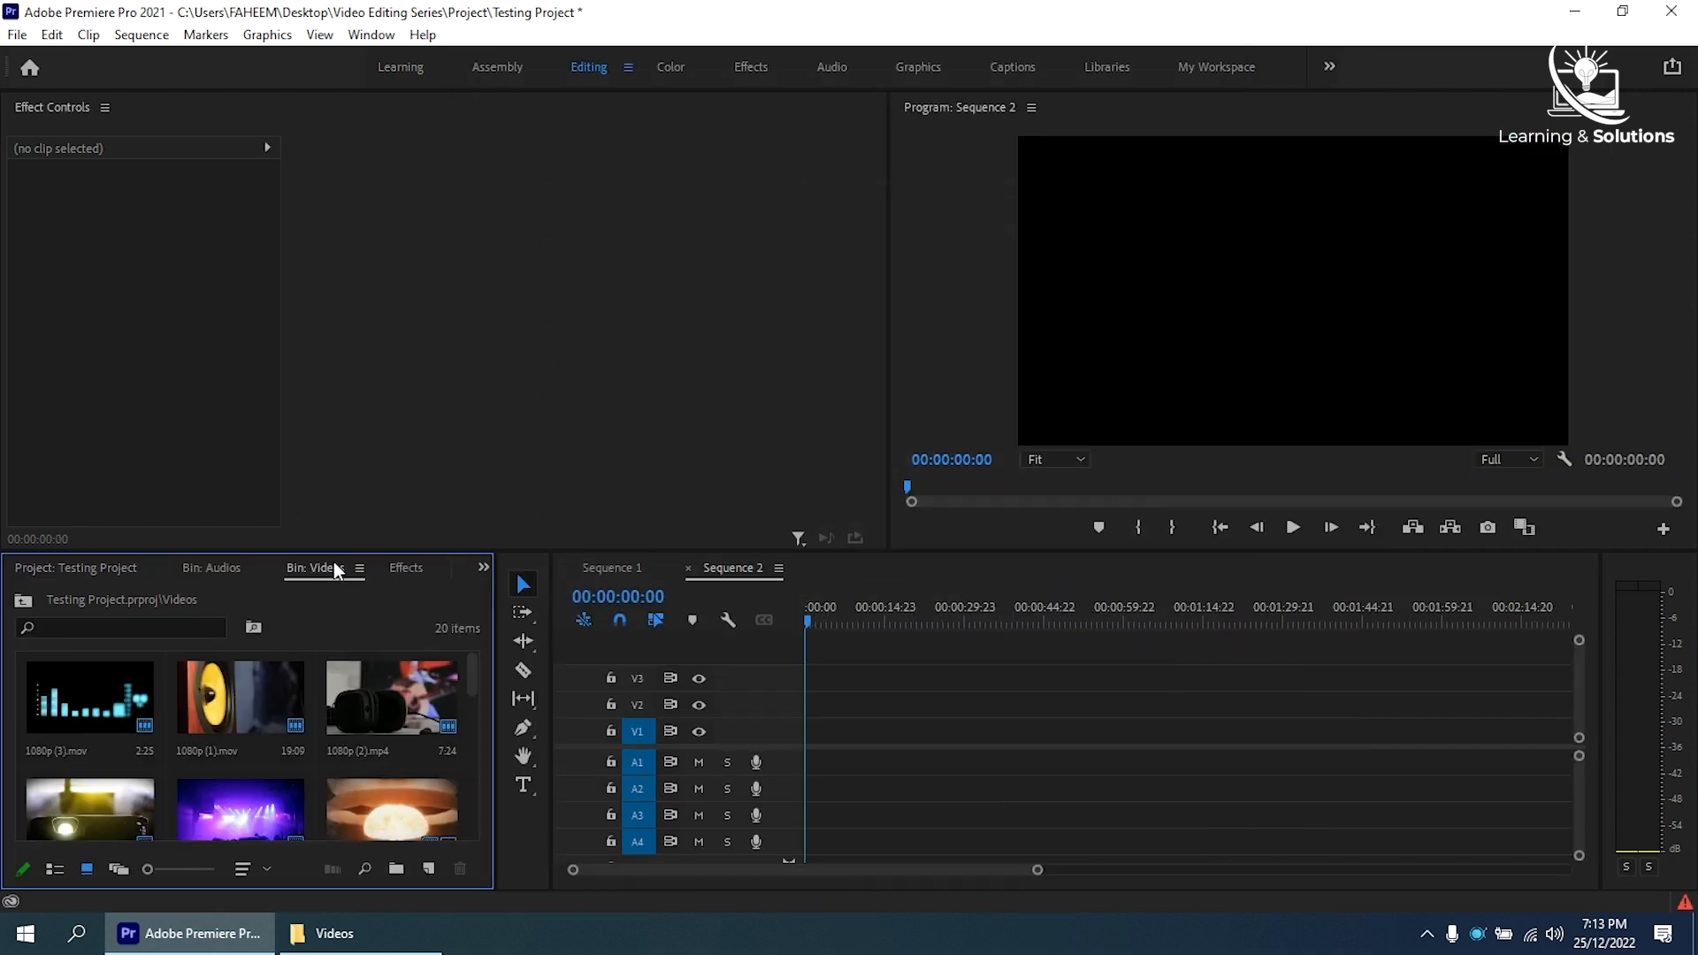
click(99, 681)
scroll(198, 734, down, 5)
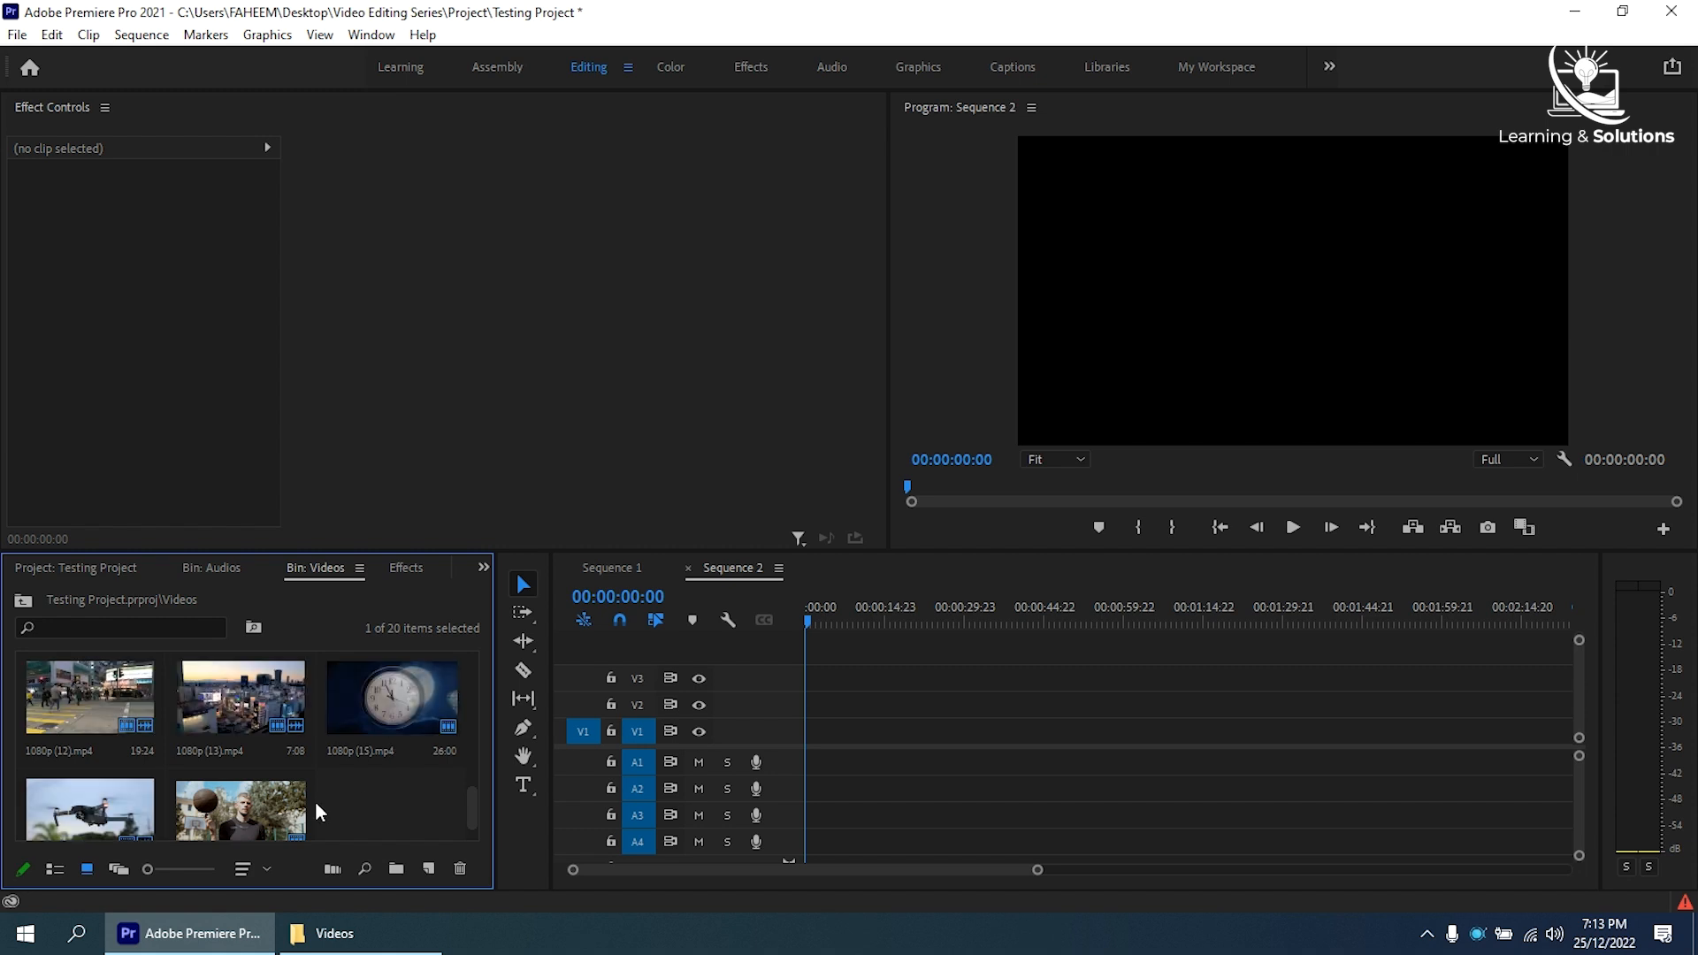
shift+click(276, 804)
scroll(265, 787, up, 5)
drag(231, 715, 803, 748)
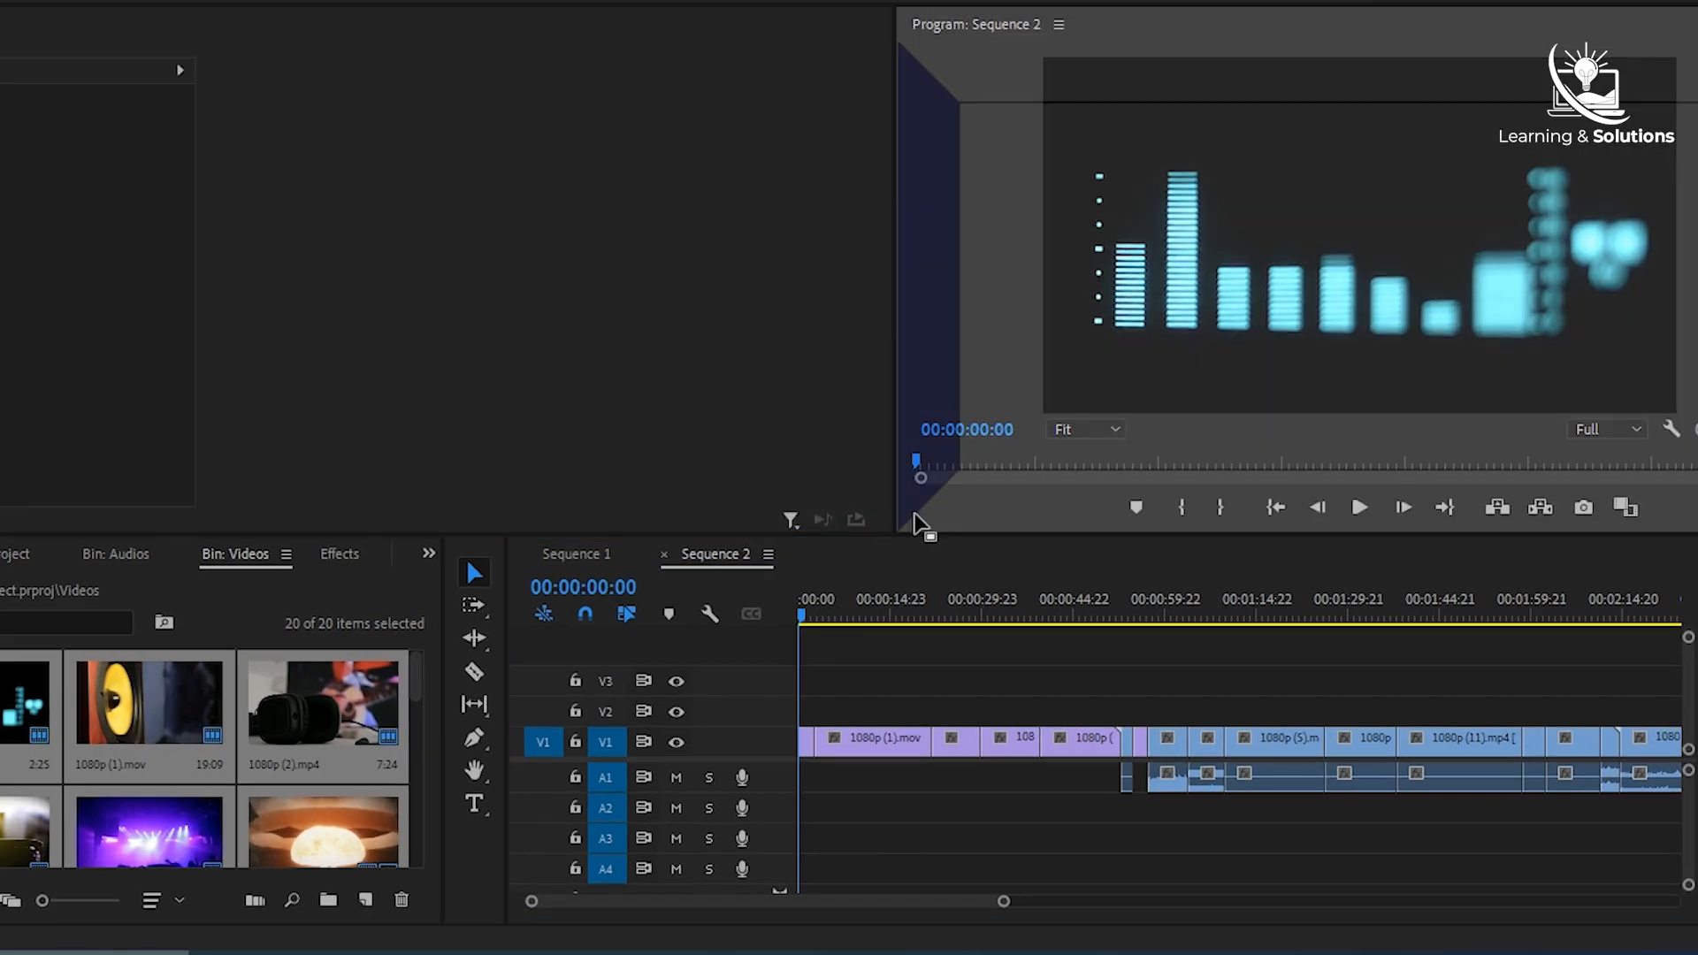
- Dock Sequence 2 above Sequence 1 and try to move clips by hand from Sequence 2 down into Sequence 1
drag(914, 515, 509, 500)
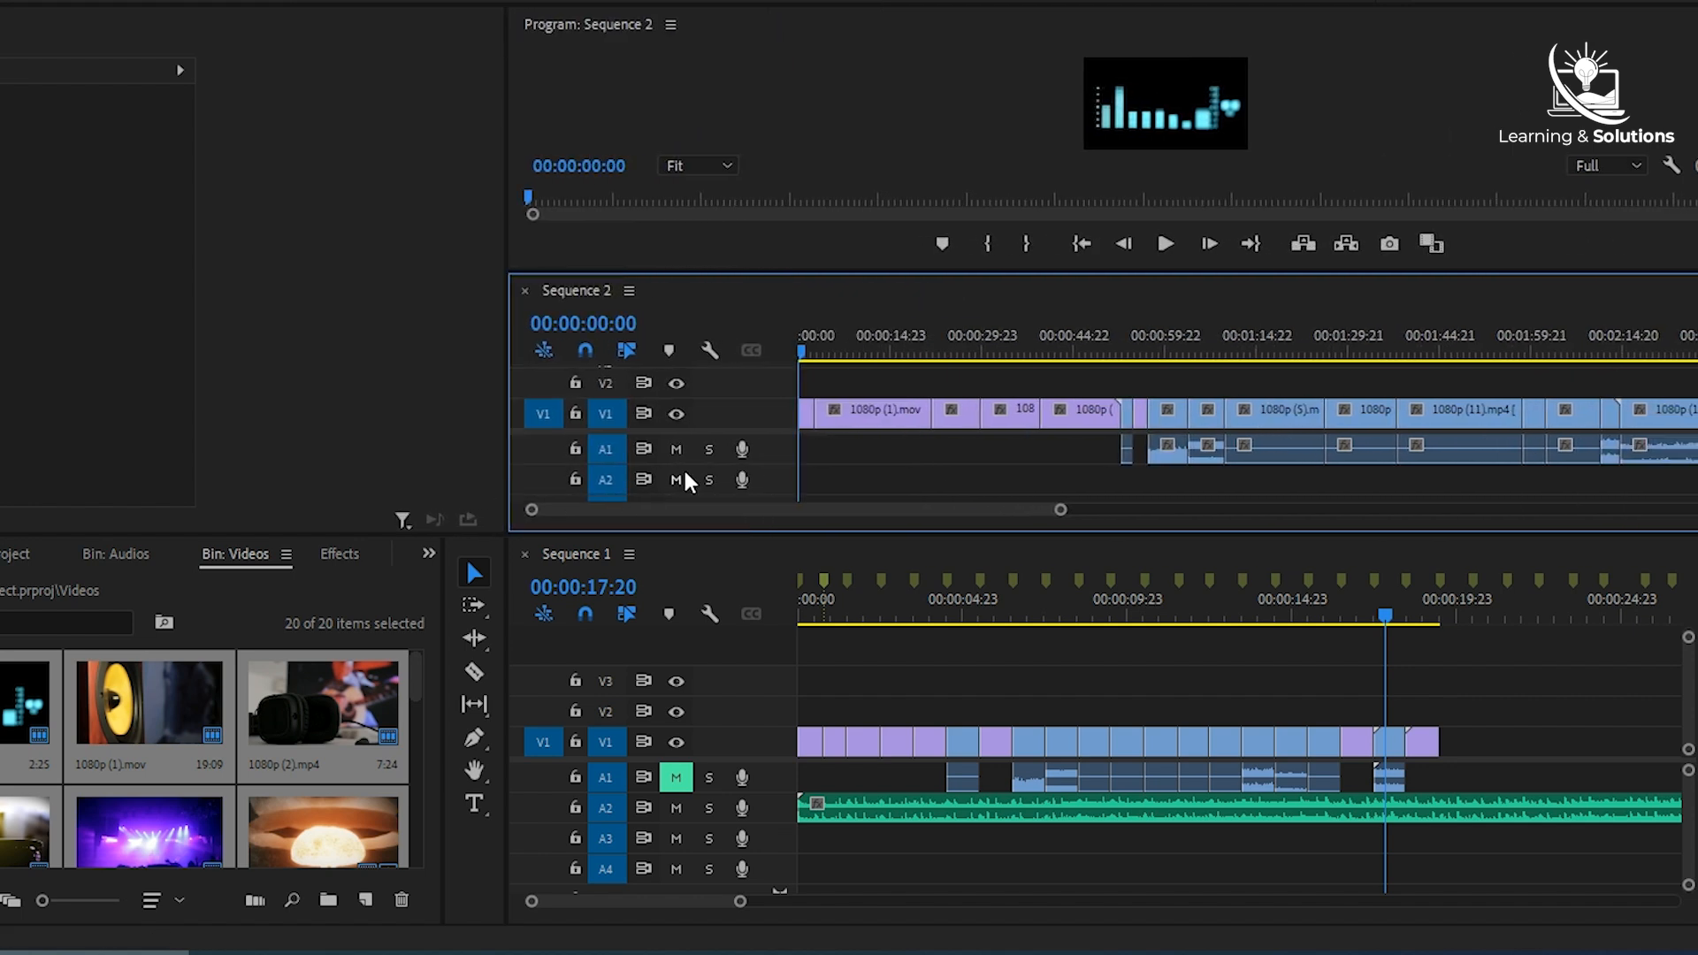
double_click(757, 416)
drag(756, 490, 772, 469)
drag(1008, 435, 1357, 744)
drag(958, 446, 1493, 752)
drag(1622, 741, 1397, 740)
mouse_move(918, 449)
mouse_down()
mouse_move(1686, 742)
mouse_move(902, 454)
mouse_up()
click(1085, 456)
drag(1085, 456, 1184, 737)
scroll(1547, 743, down, 3)
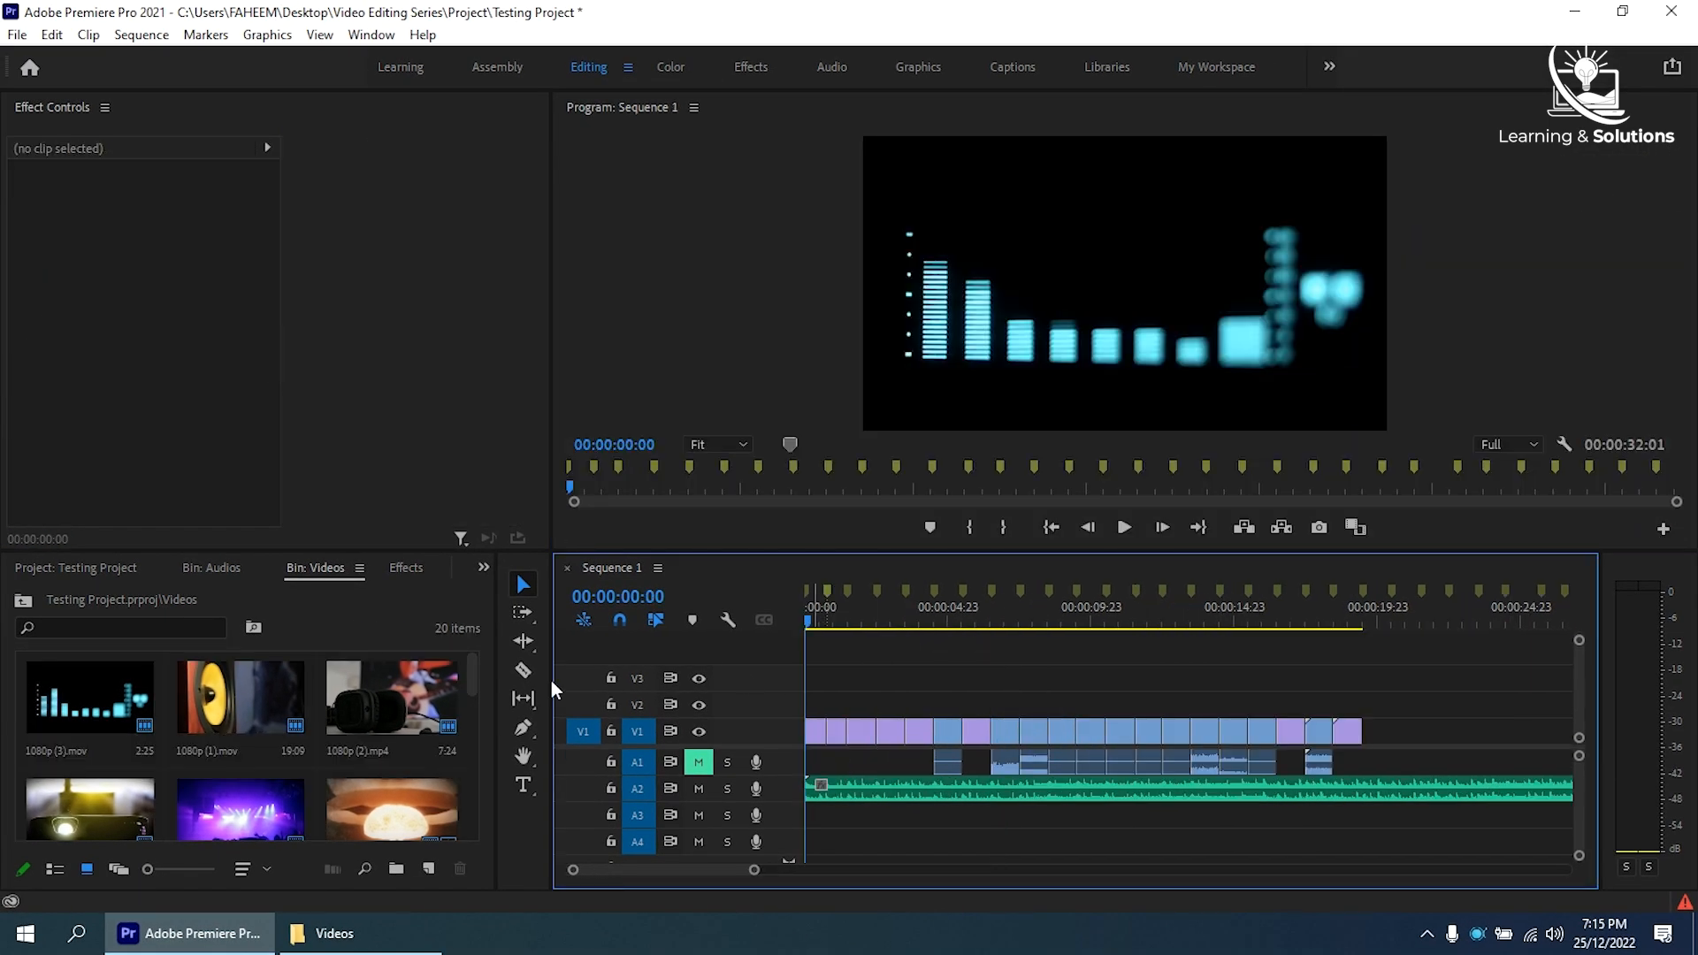
- Apply the Cross Zoom video transition to several cuts between the clips on V1 of Sequence 1
click(406, 566)
click(20, 685)
click(32, 707)
click(21, 651)
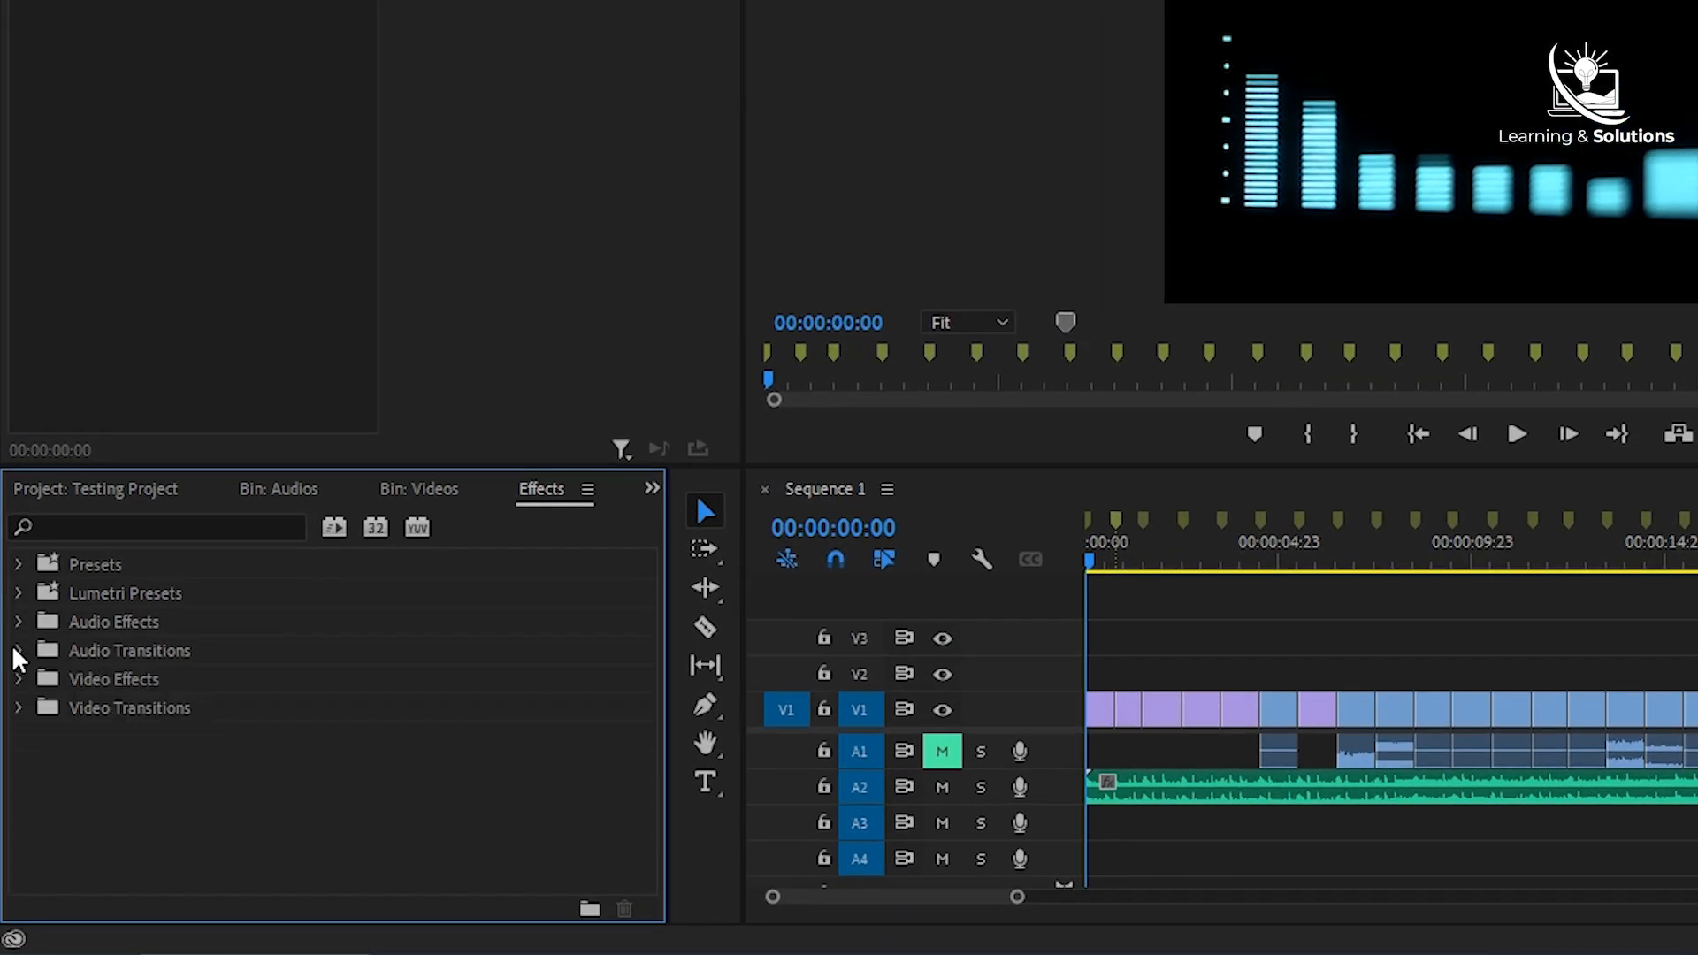
click(20, 707)
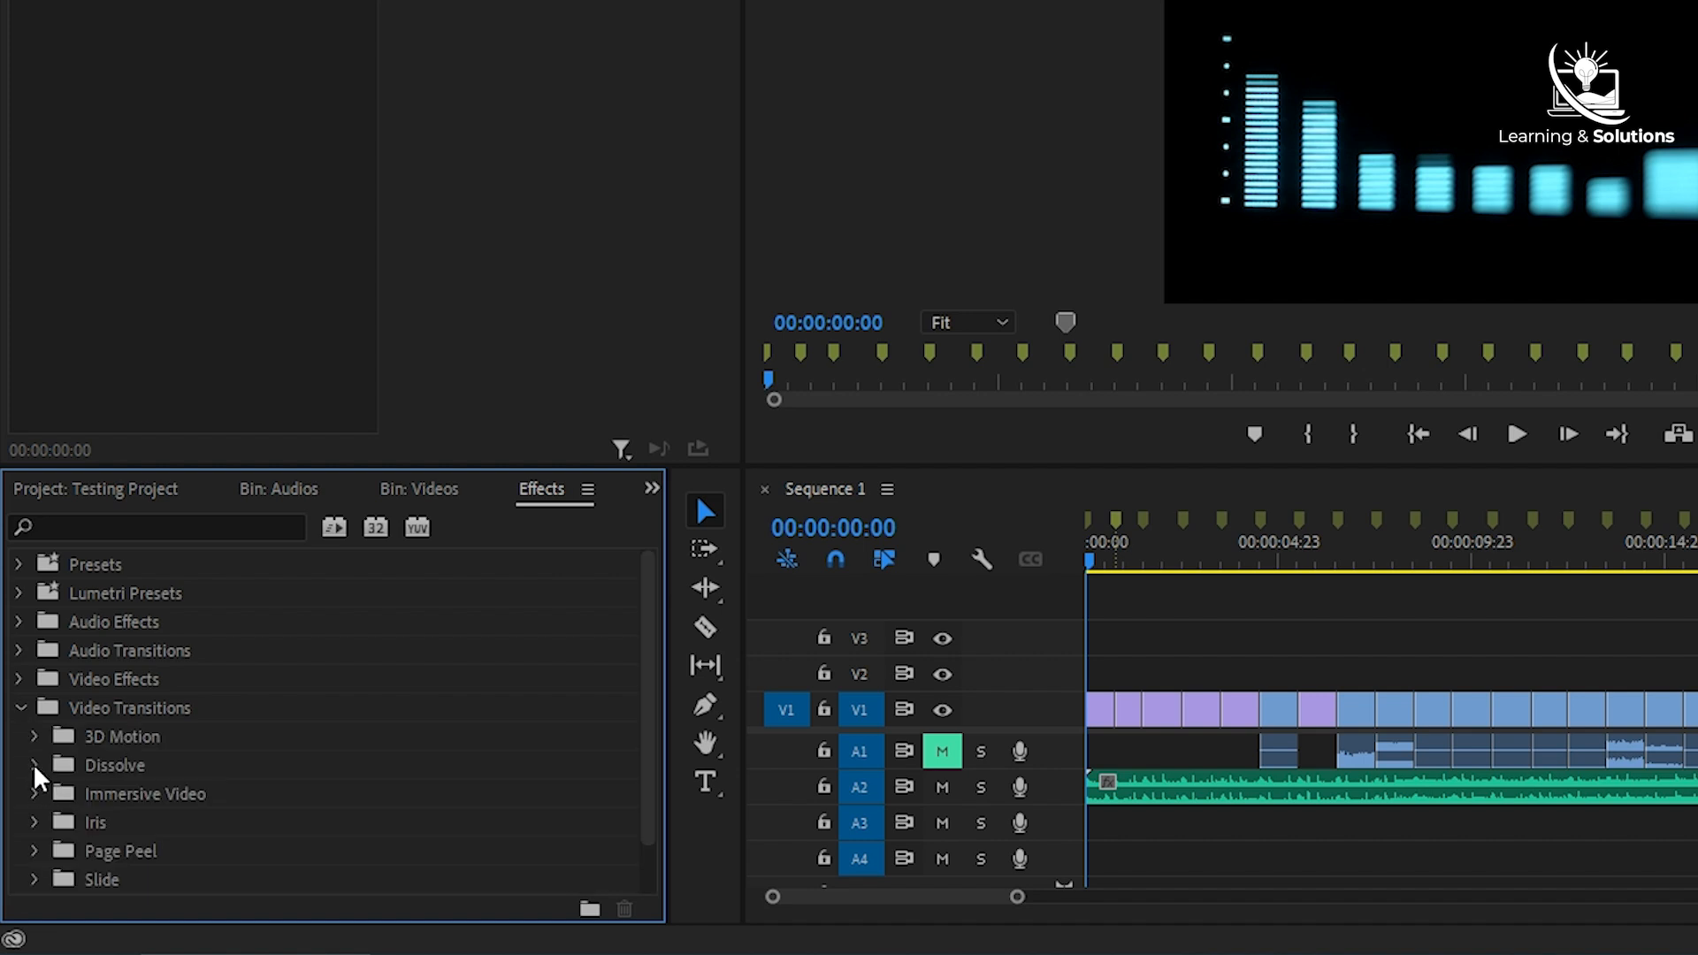
scroll(37, 777, down, 2)
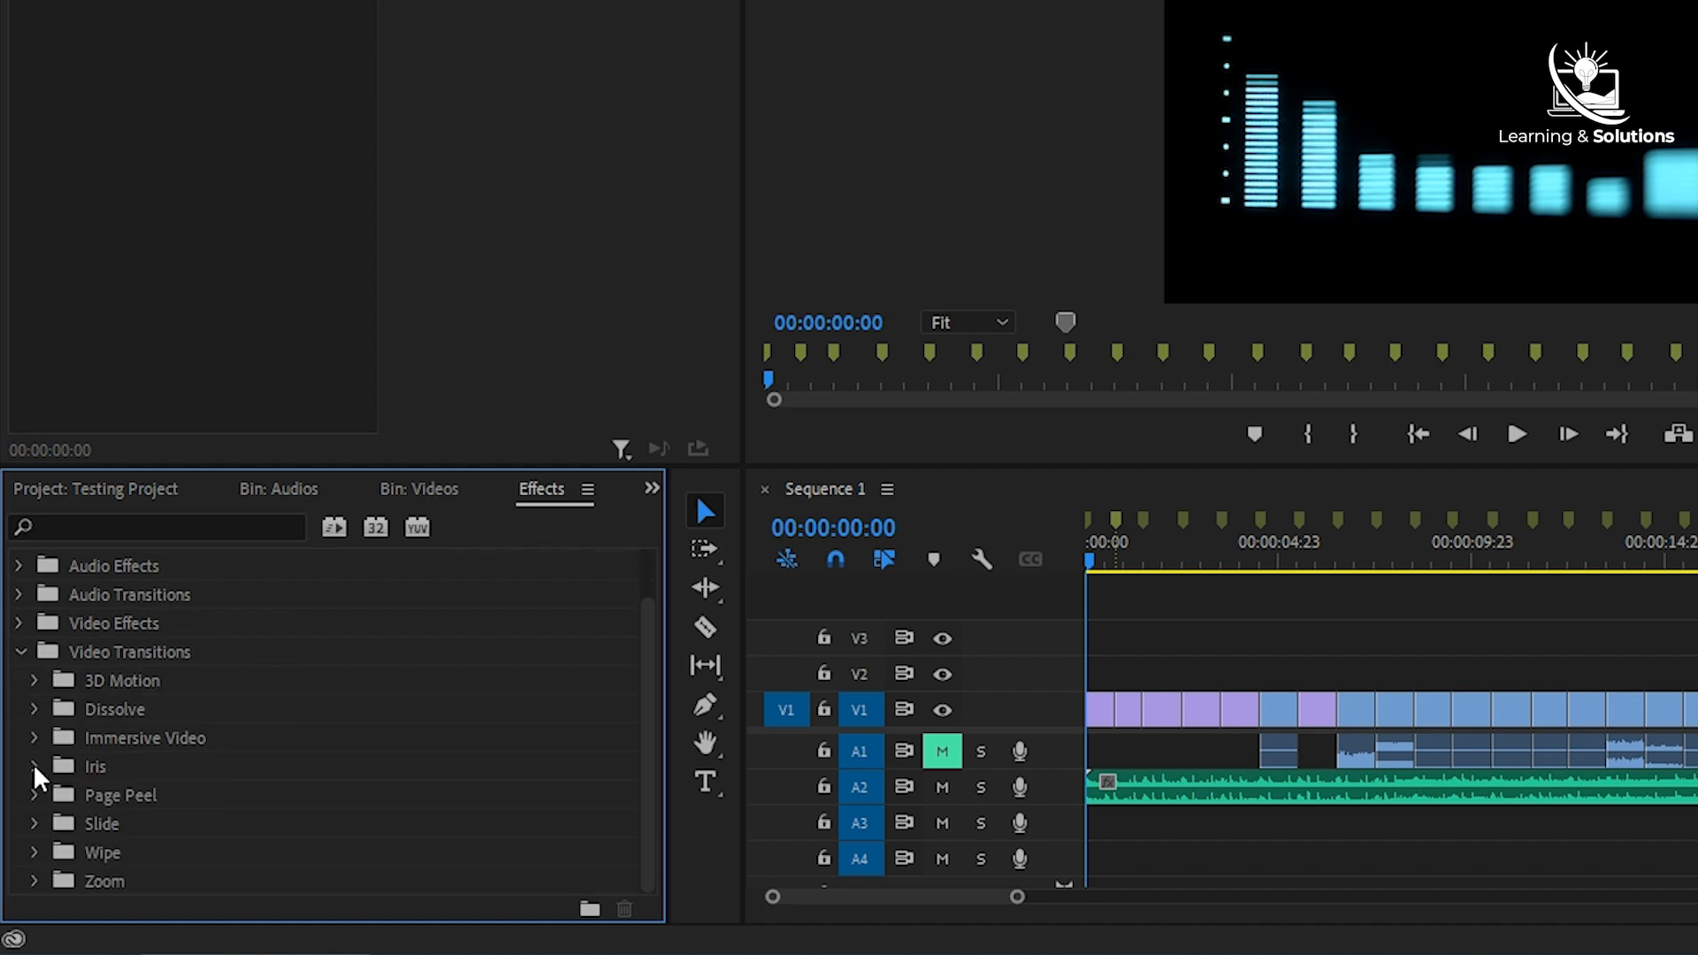
click(36, 879)
click(145, 879)
drag(144, 879, 1116, 714)
drag(144, 879, 1455, 710)
drag(144, 879, 1612, 709)
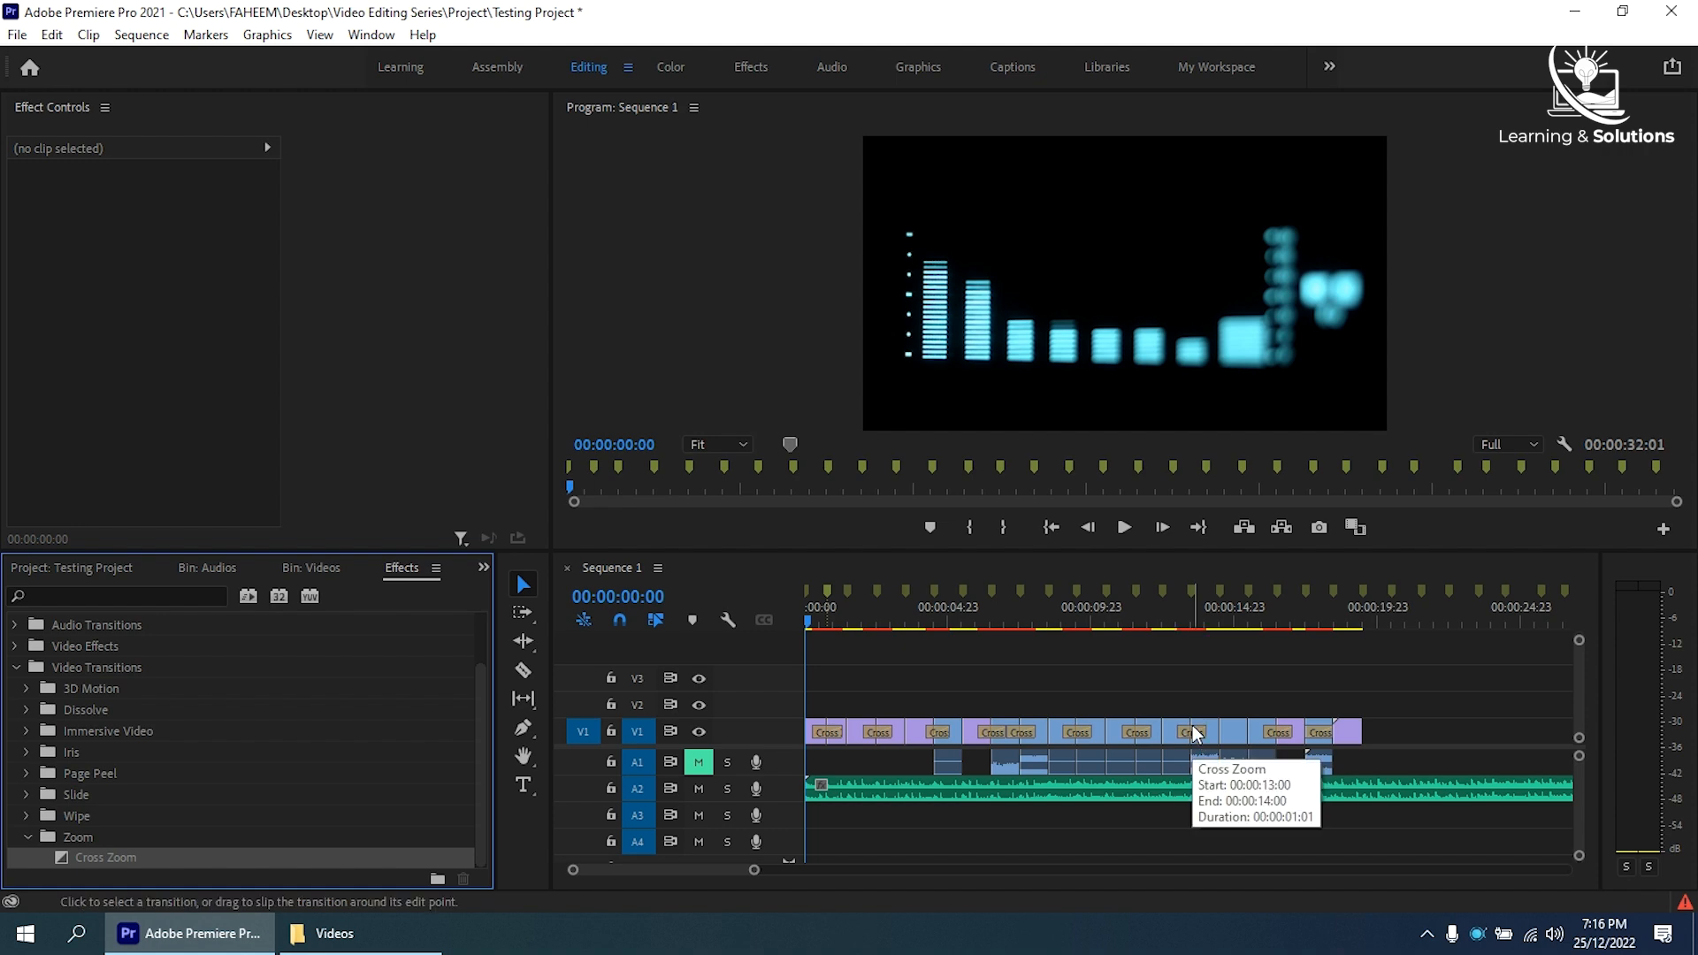
- Undo the Cross Zoom transitions on V1
key(ctrl+z)
key(ctrl+z)
key(ctrl+z)
key(ctrl+z)
key(ctrl+z)
key(ctrl+z)
key(ctrl+z)
key(ctrl+z)
key(ctrl+z)
key(ctrl+z)
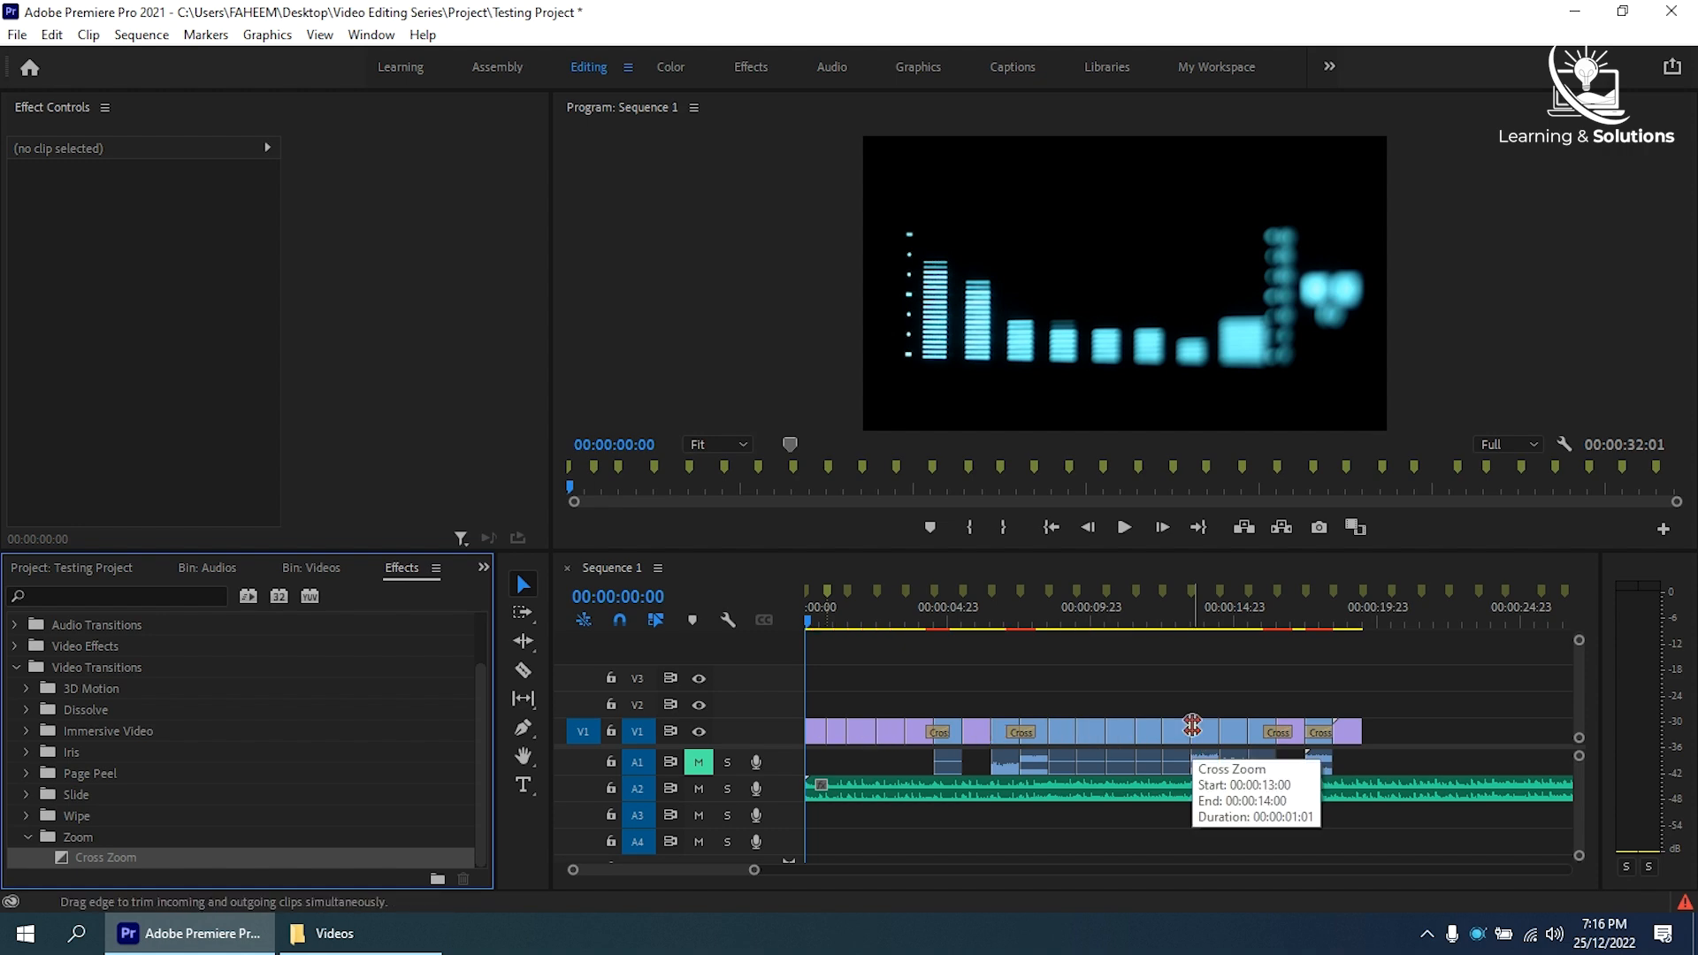
- Select all the video clips with their A1 audio, apply the default transitions to every cut, and undo them
drag(1400, 675, 807, 760)
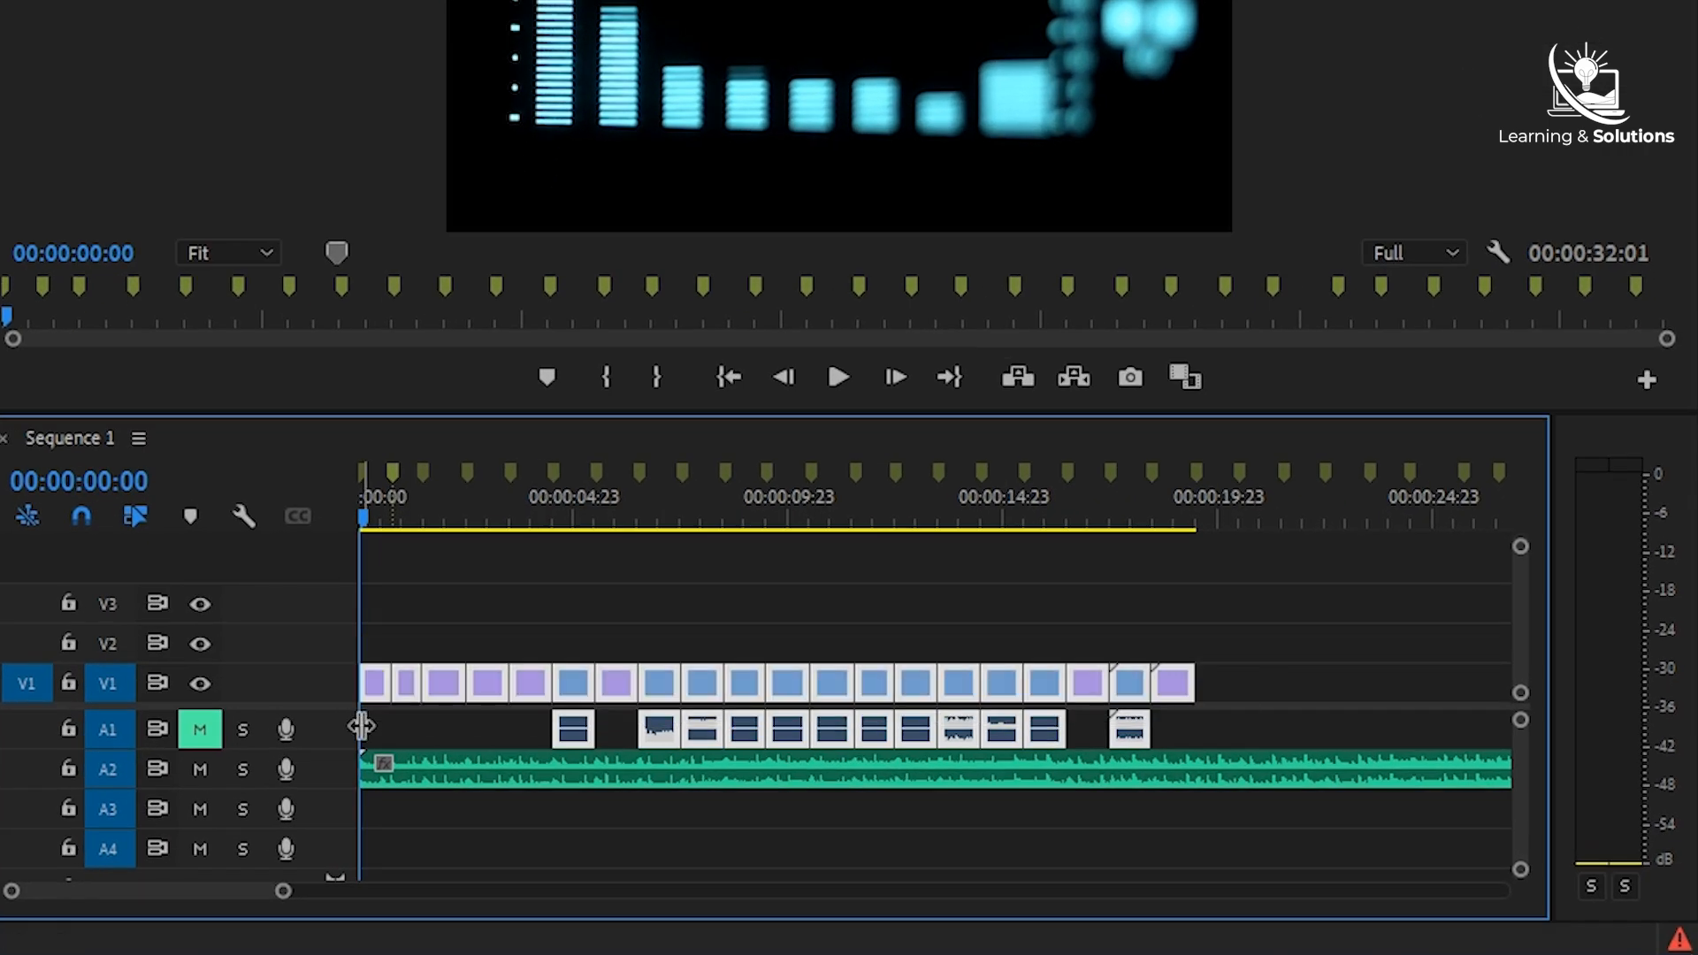
key(ctrl+d)
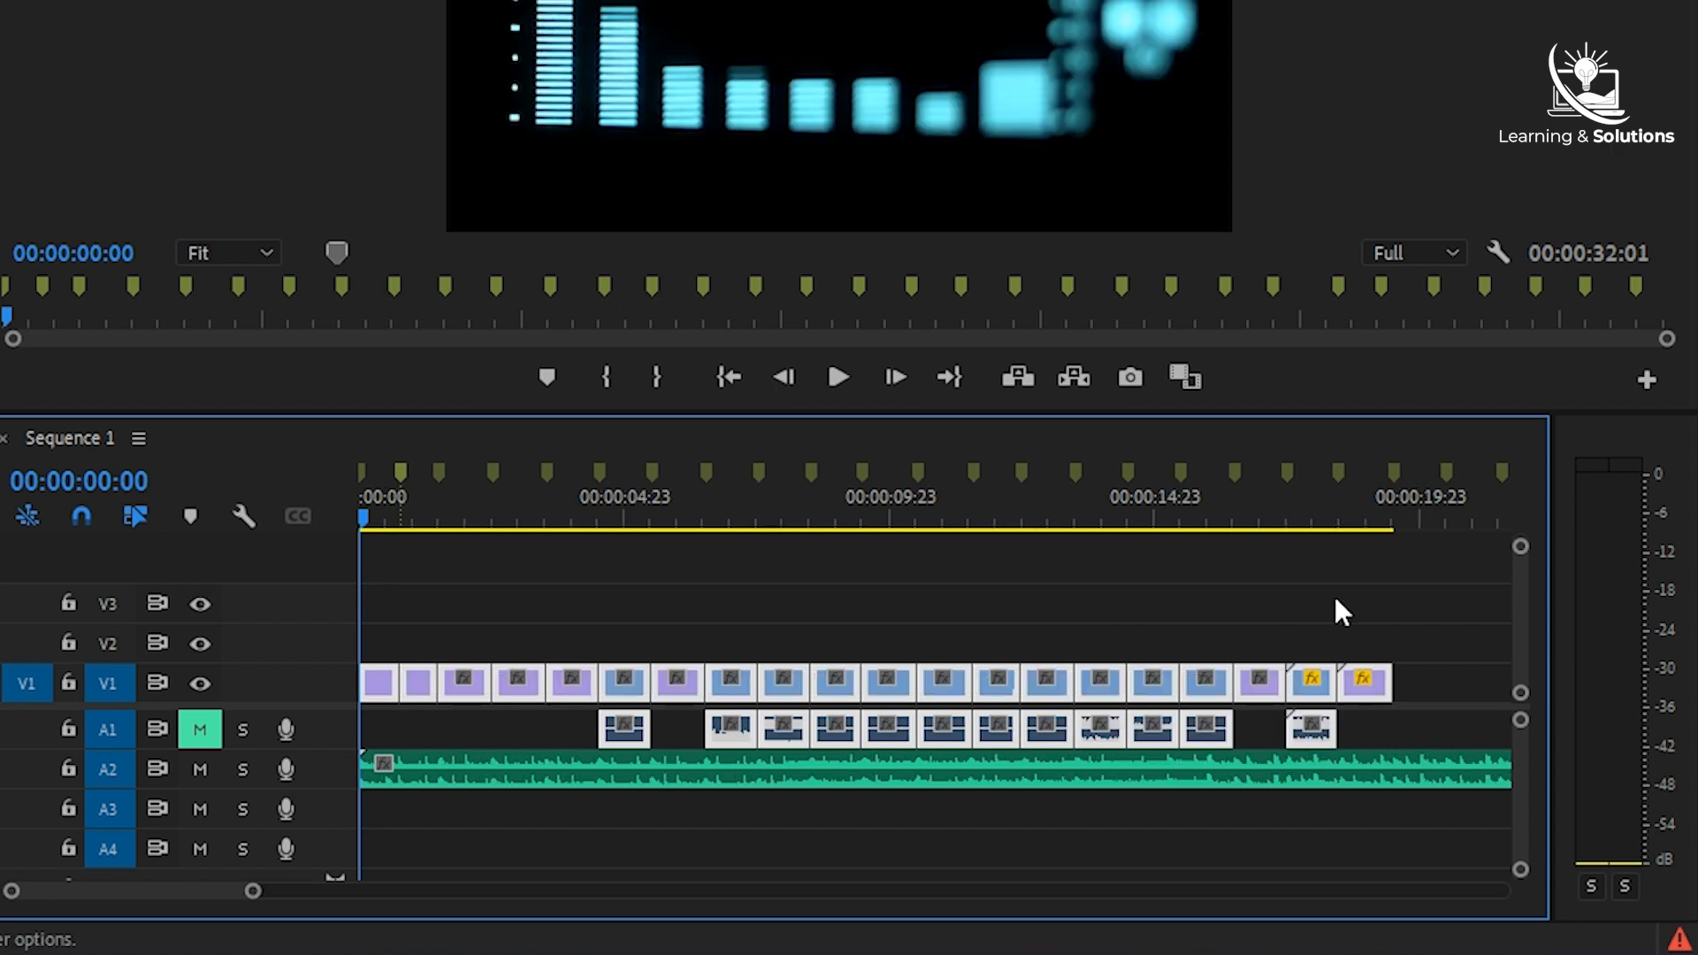
key(shift+d)
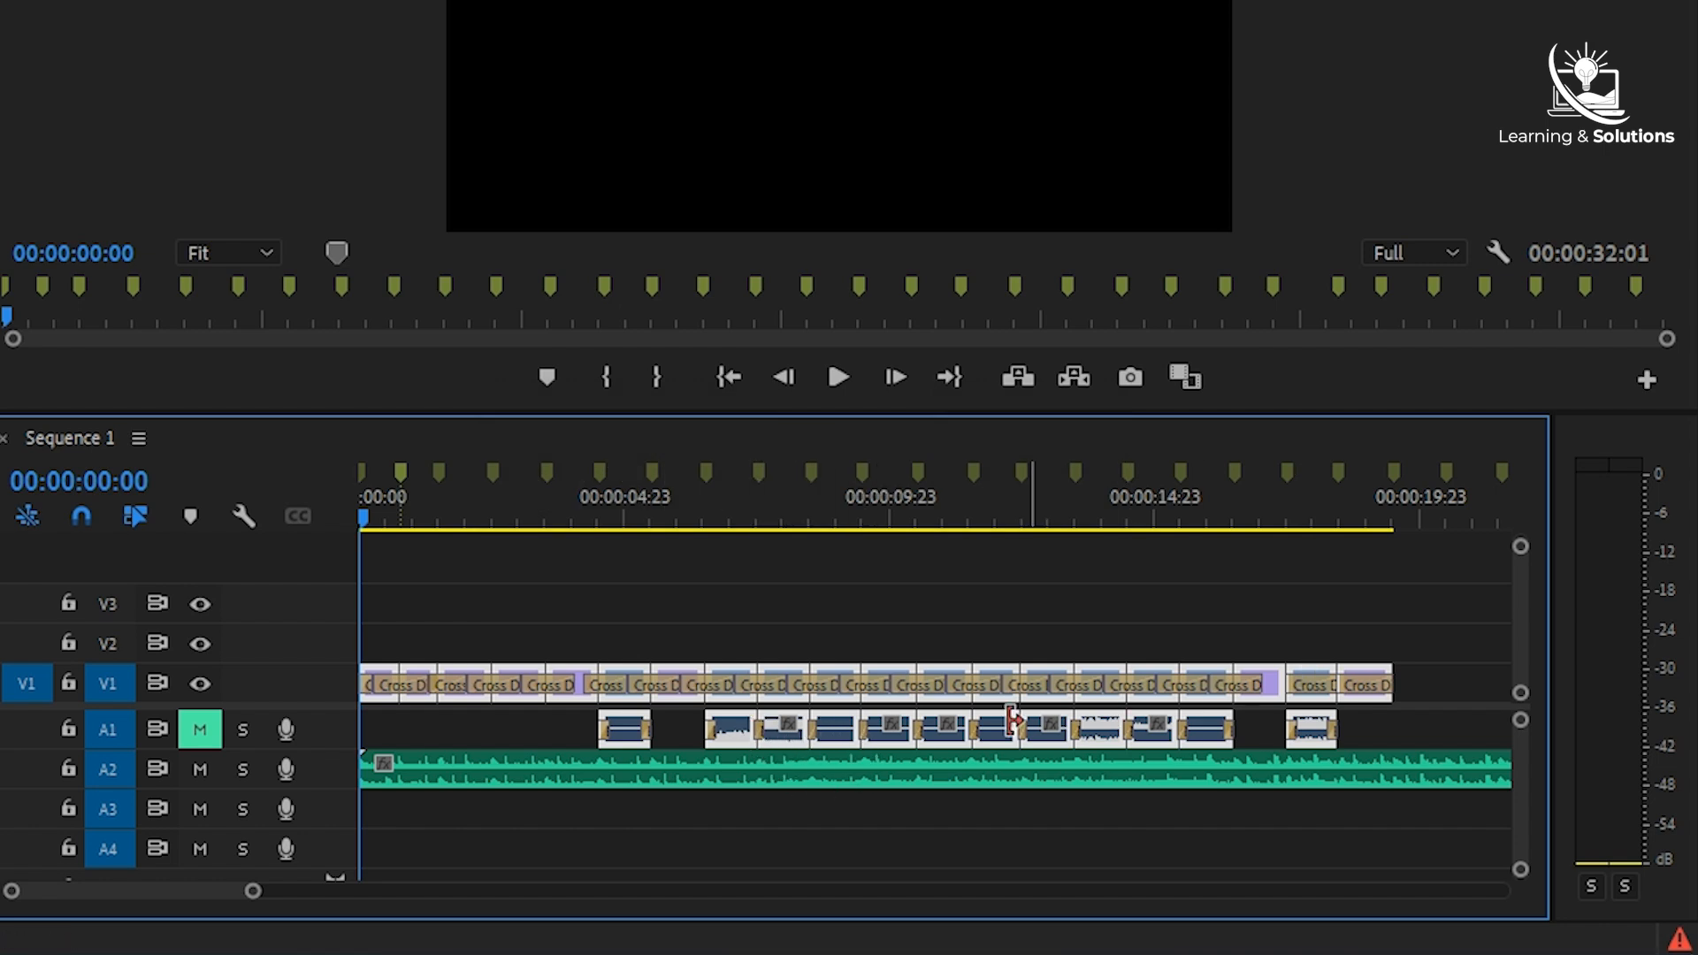
key(ctrl+z)
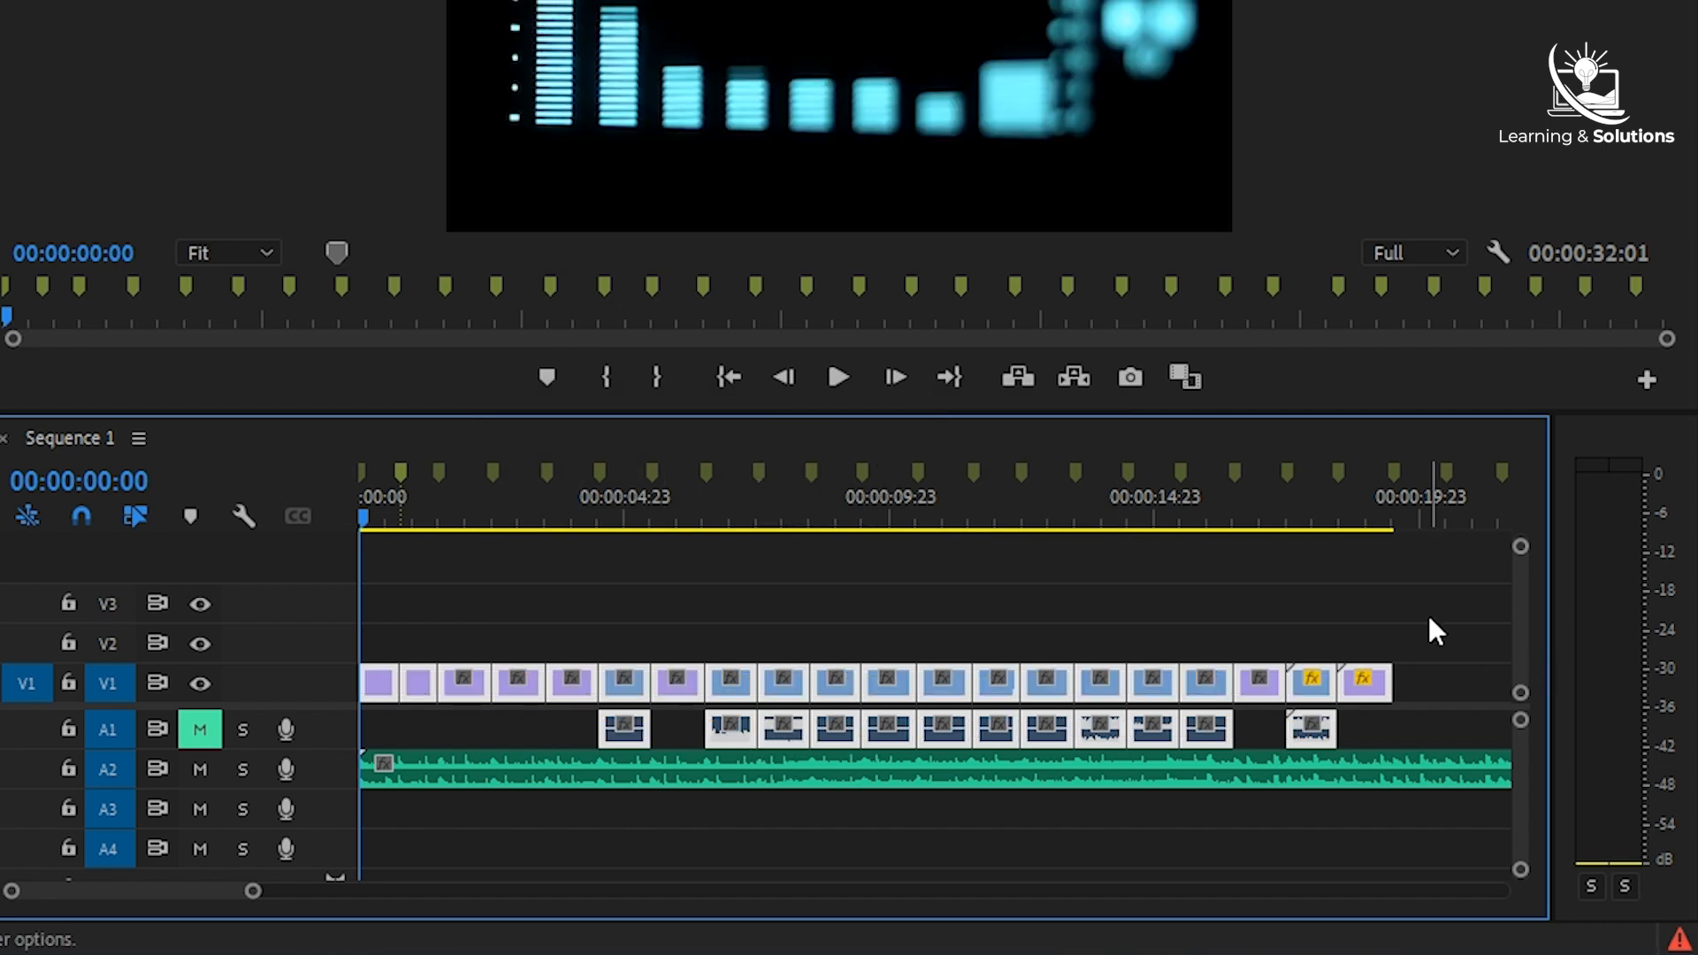
- Apply the default audio transition to the selected audio clips on A1
key(ctrl+shift+d)
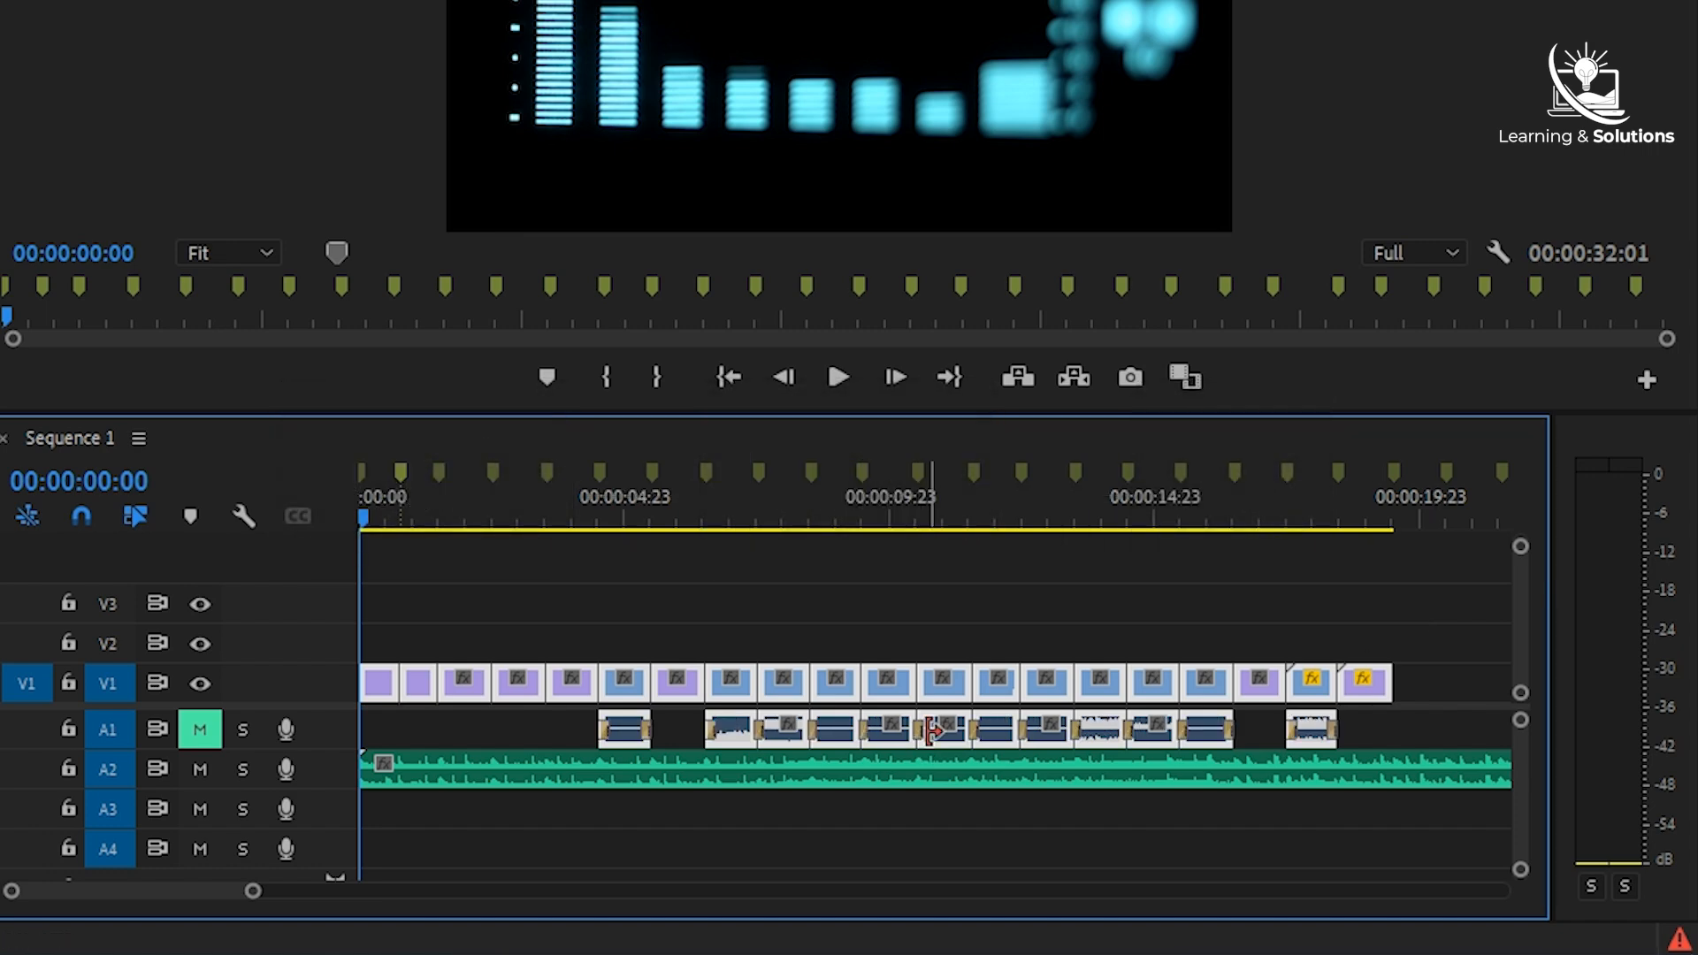
scroll(929, 732, up, 4)
scroll(1129, 730, down, 4)
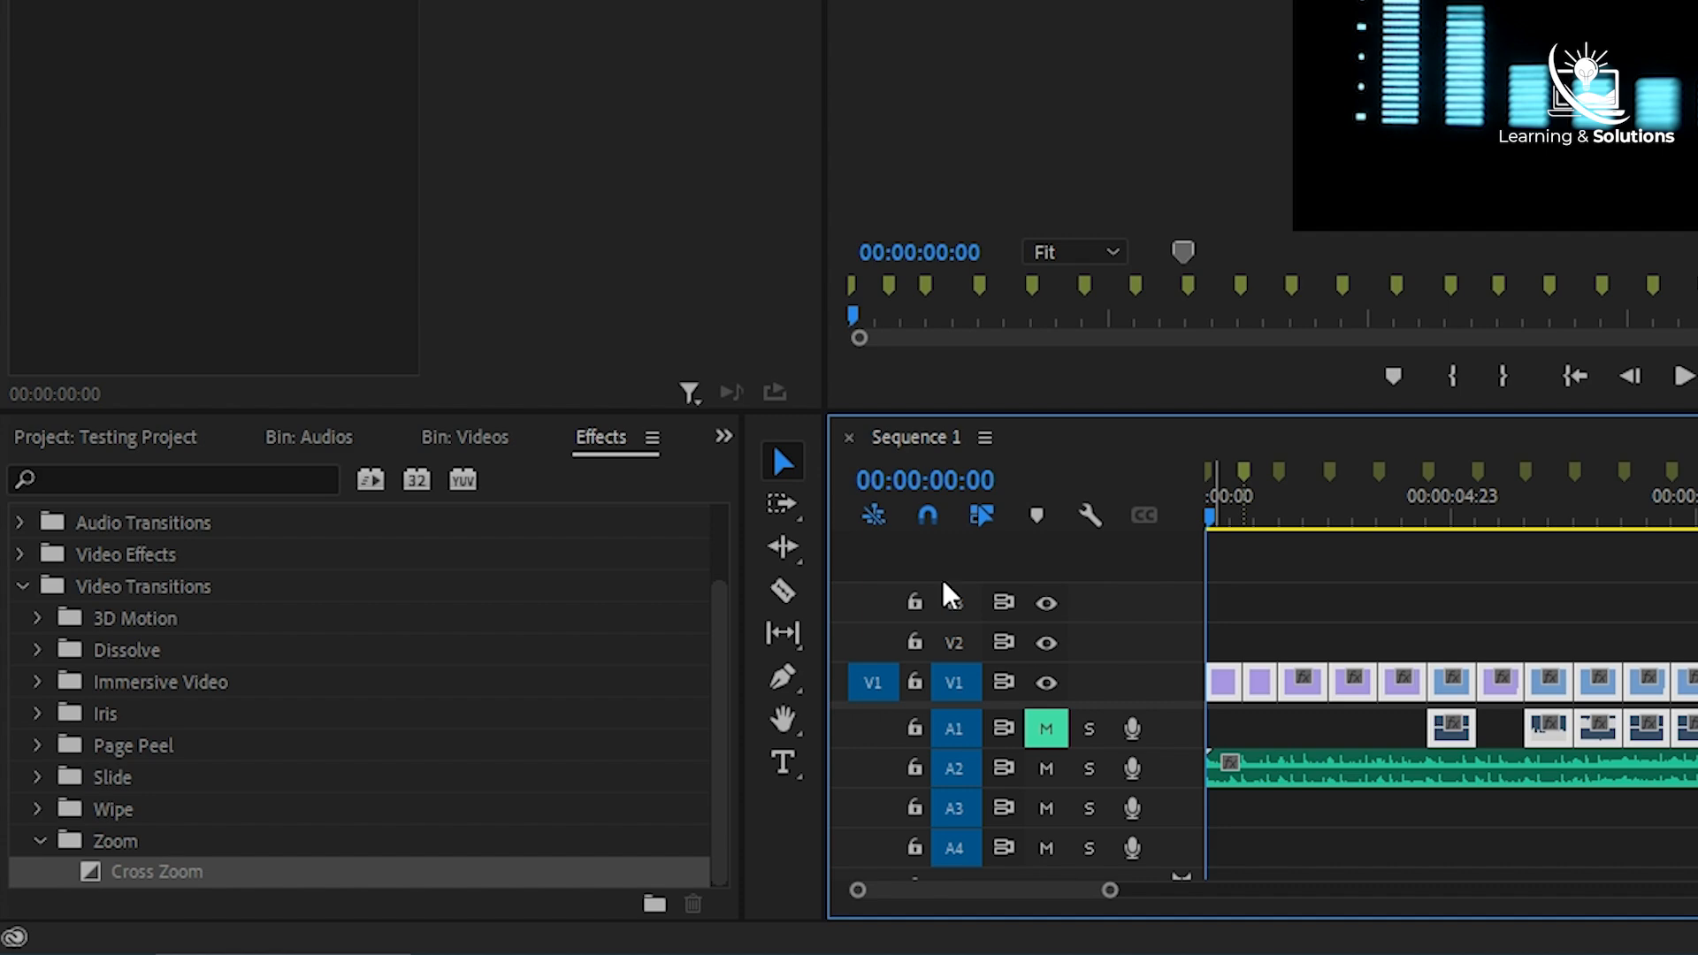
- Close the Effects panel and reopen it
click(408, 568)
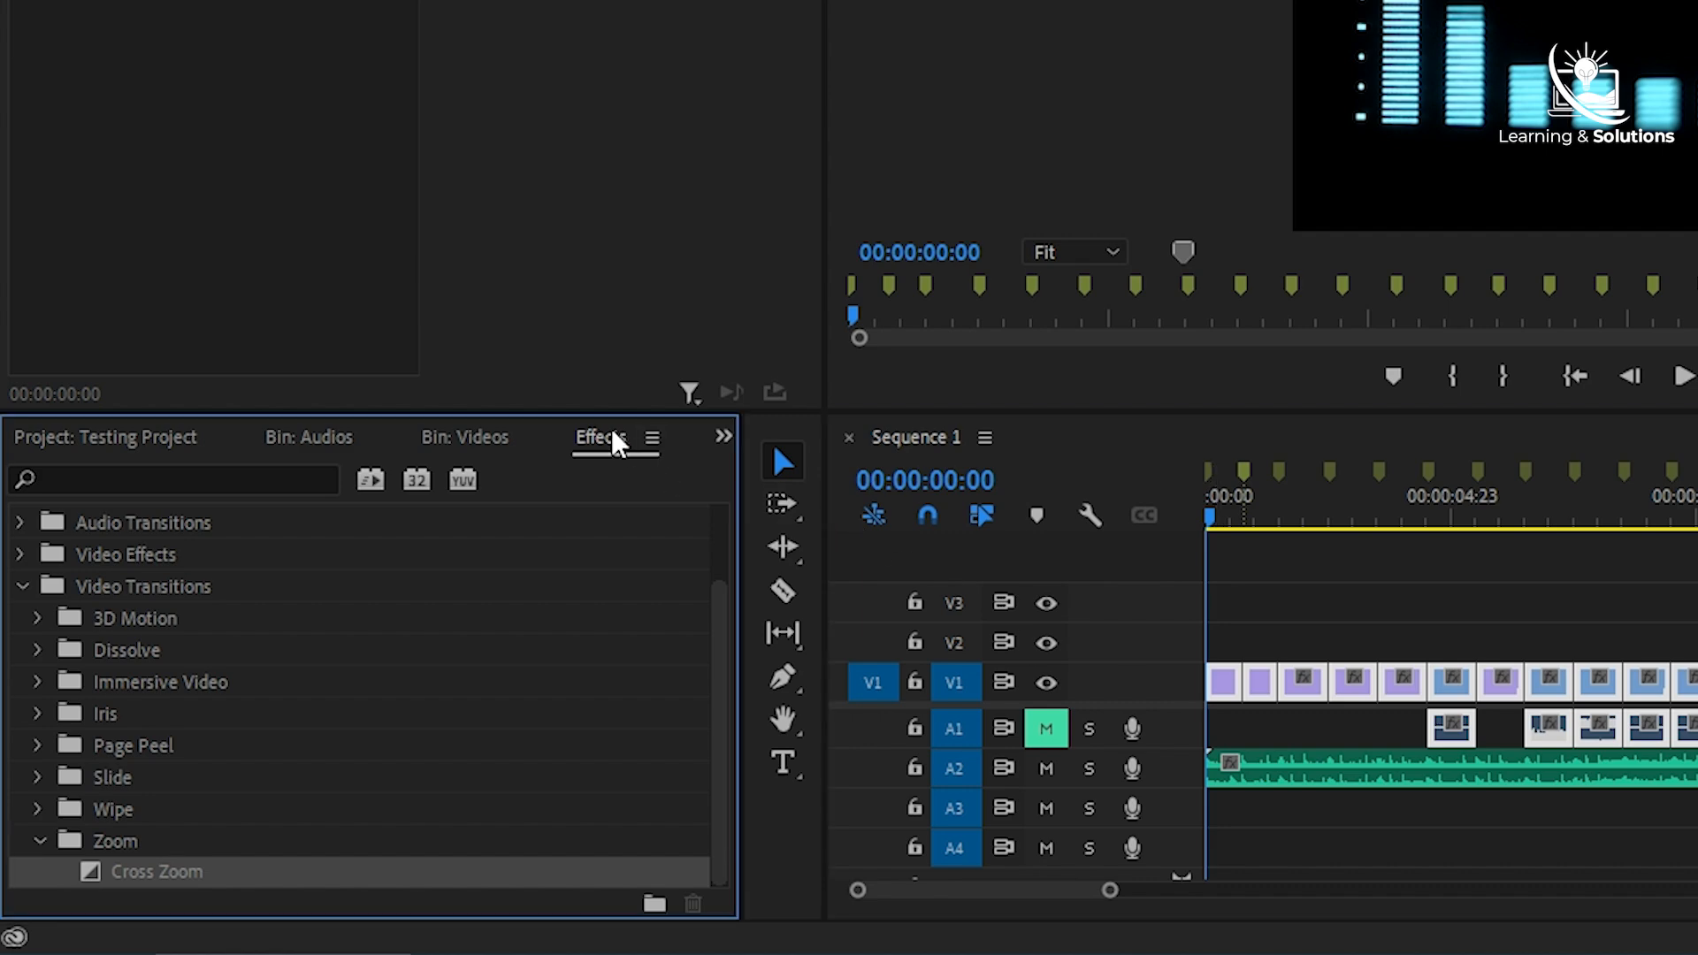
right_click(612, 430)
click(536, 125)
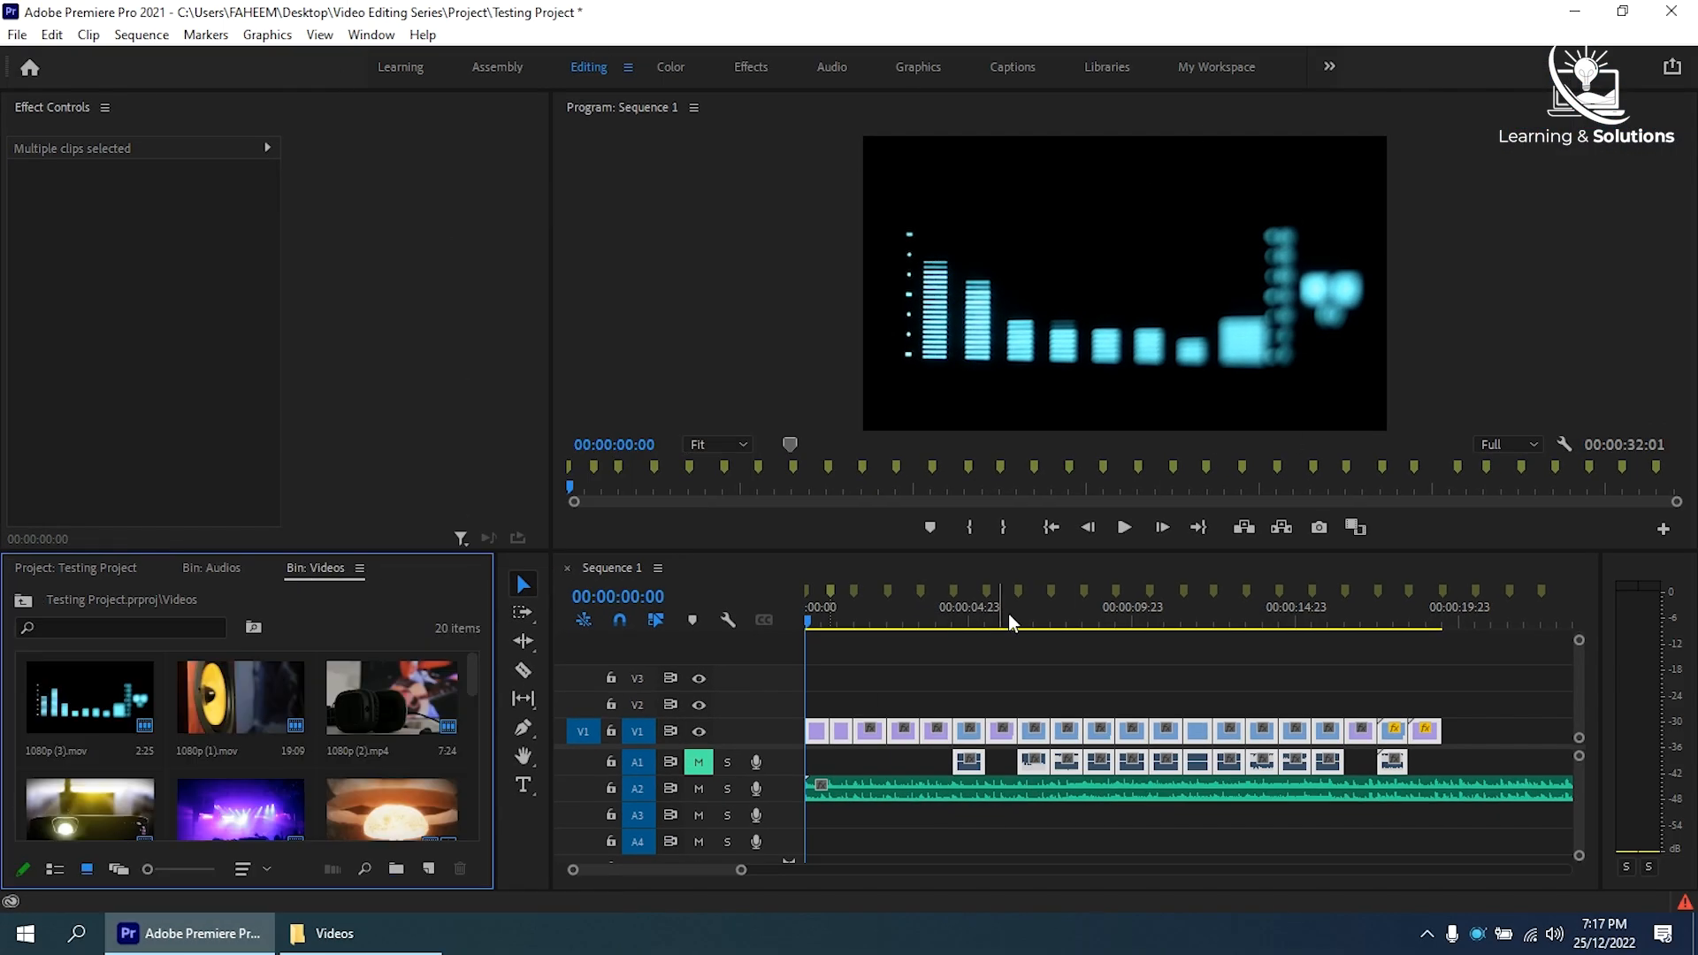
click(371, 35)
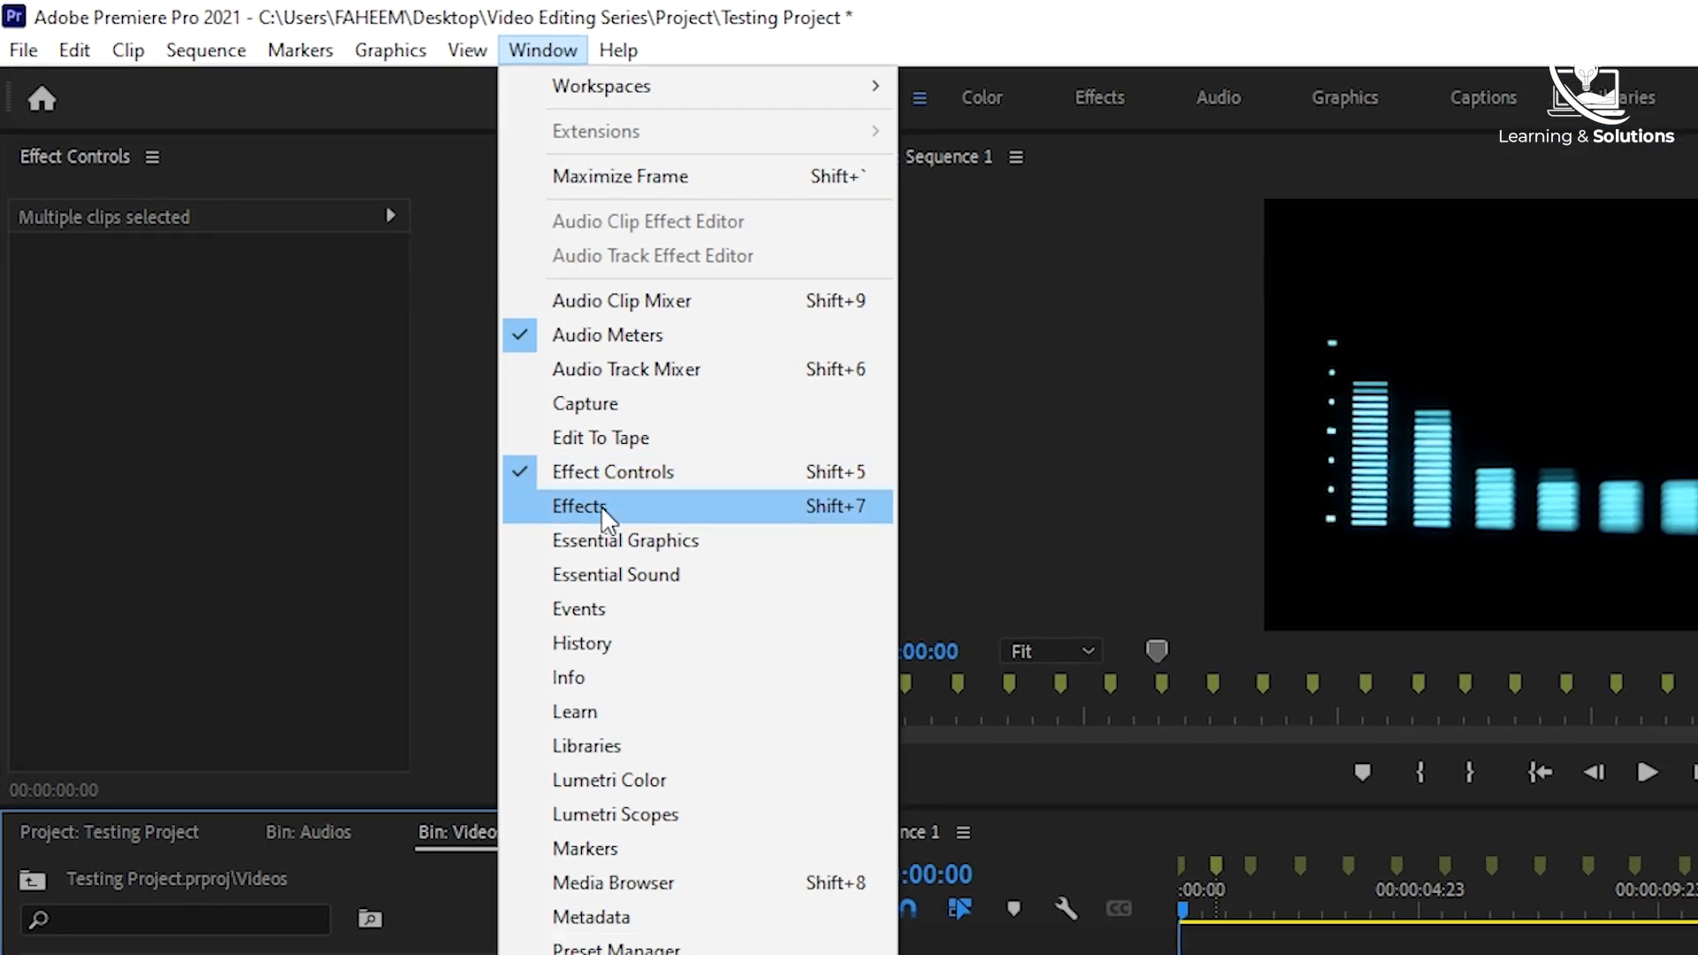
click(607, 520)
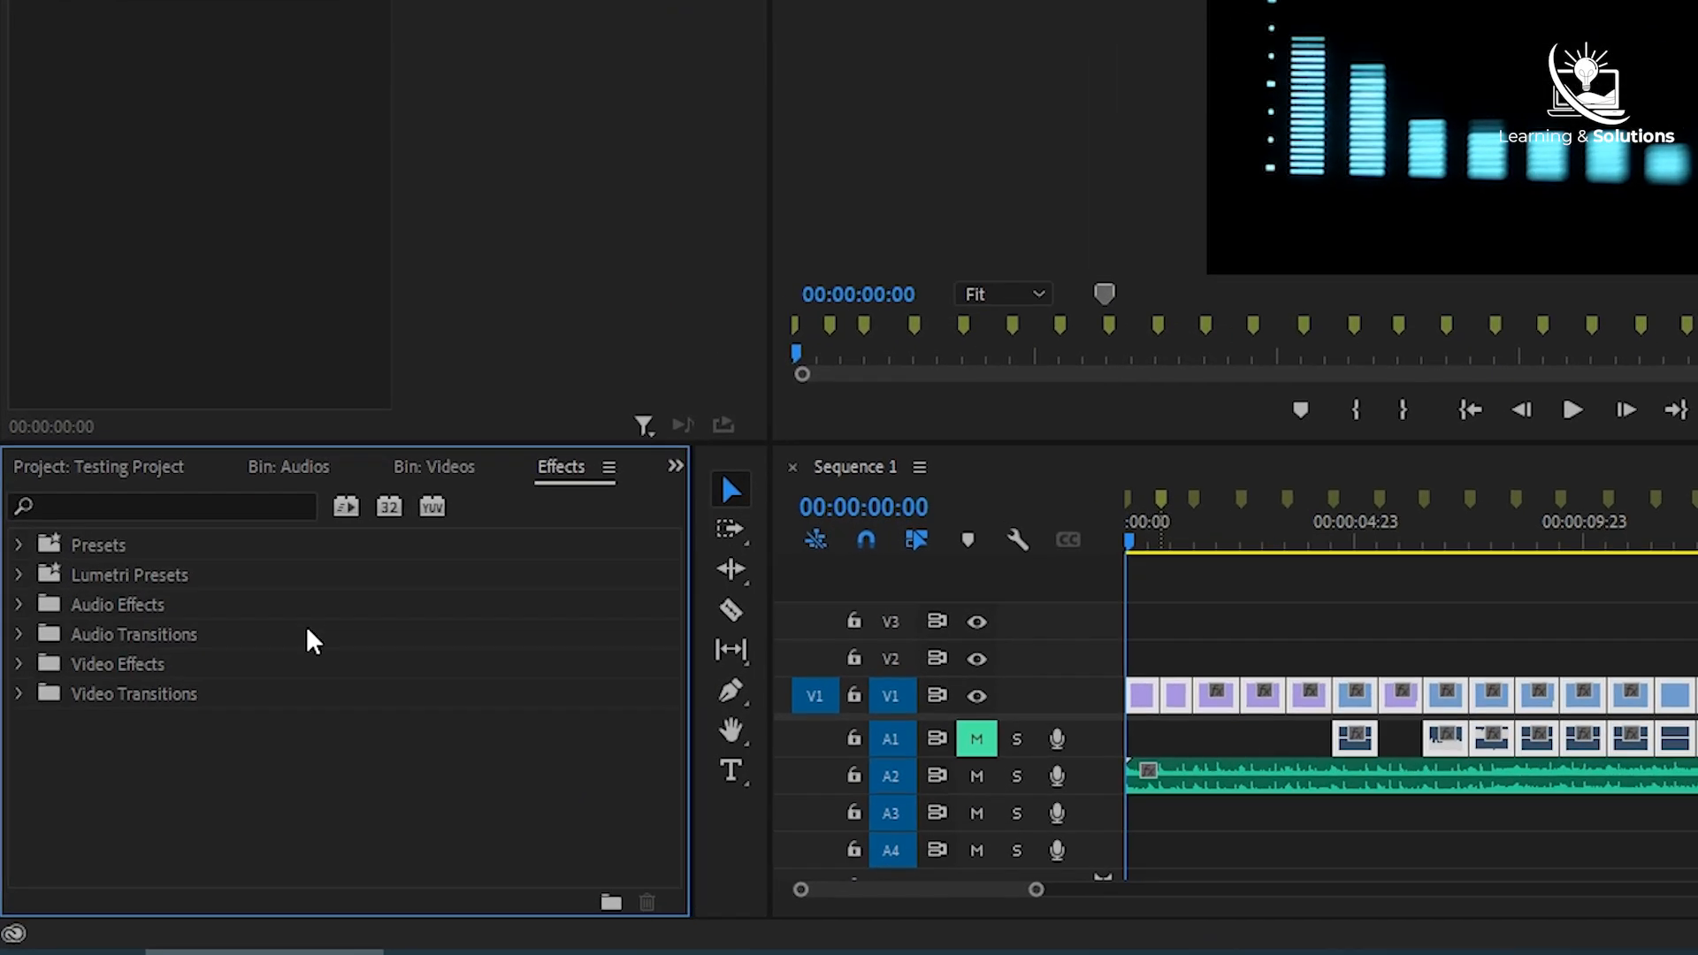
- Set Cross Dissolve from the Dissolve video transitions as the default video transition
click(14, 729)
click(35, 748)
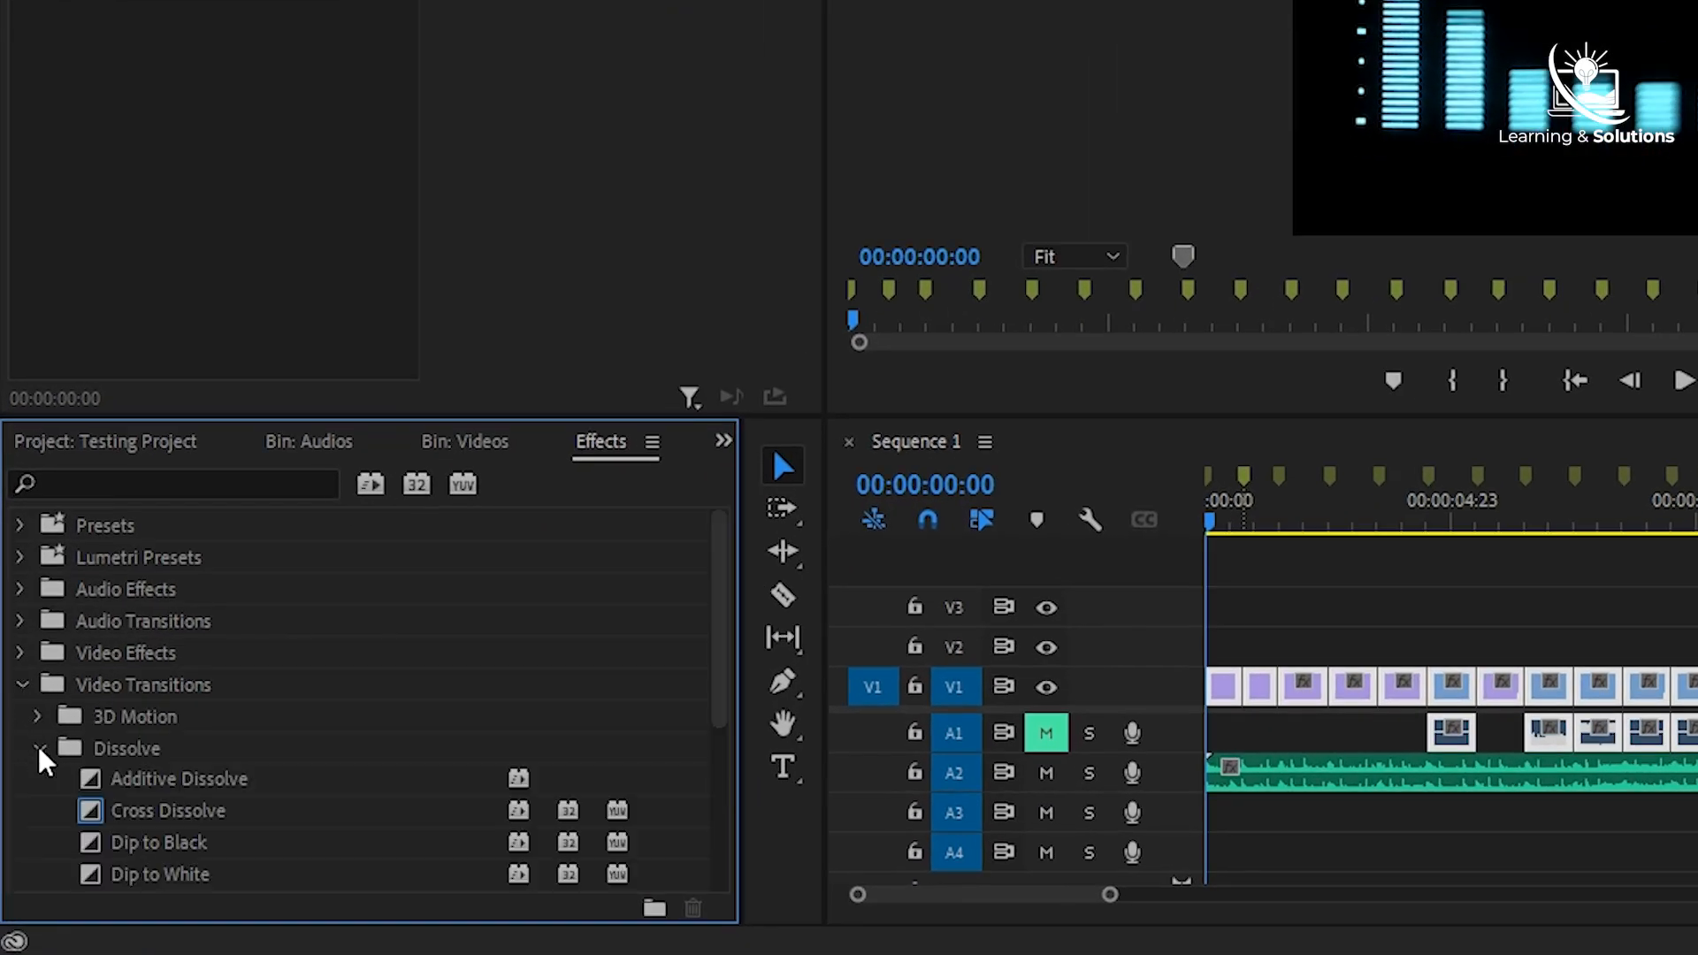
click(151, 810)
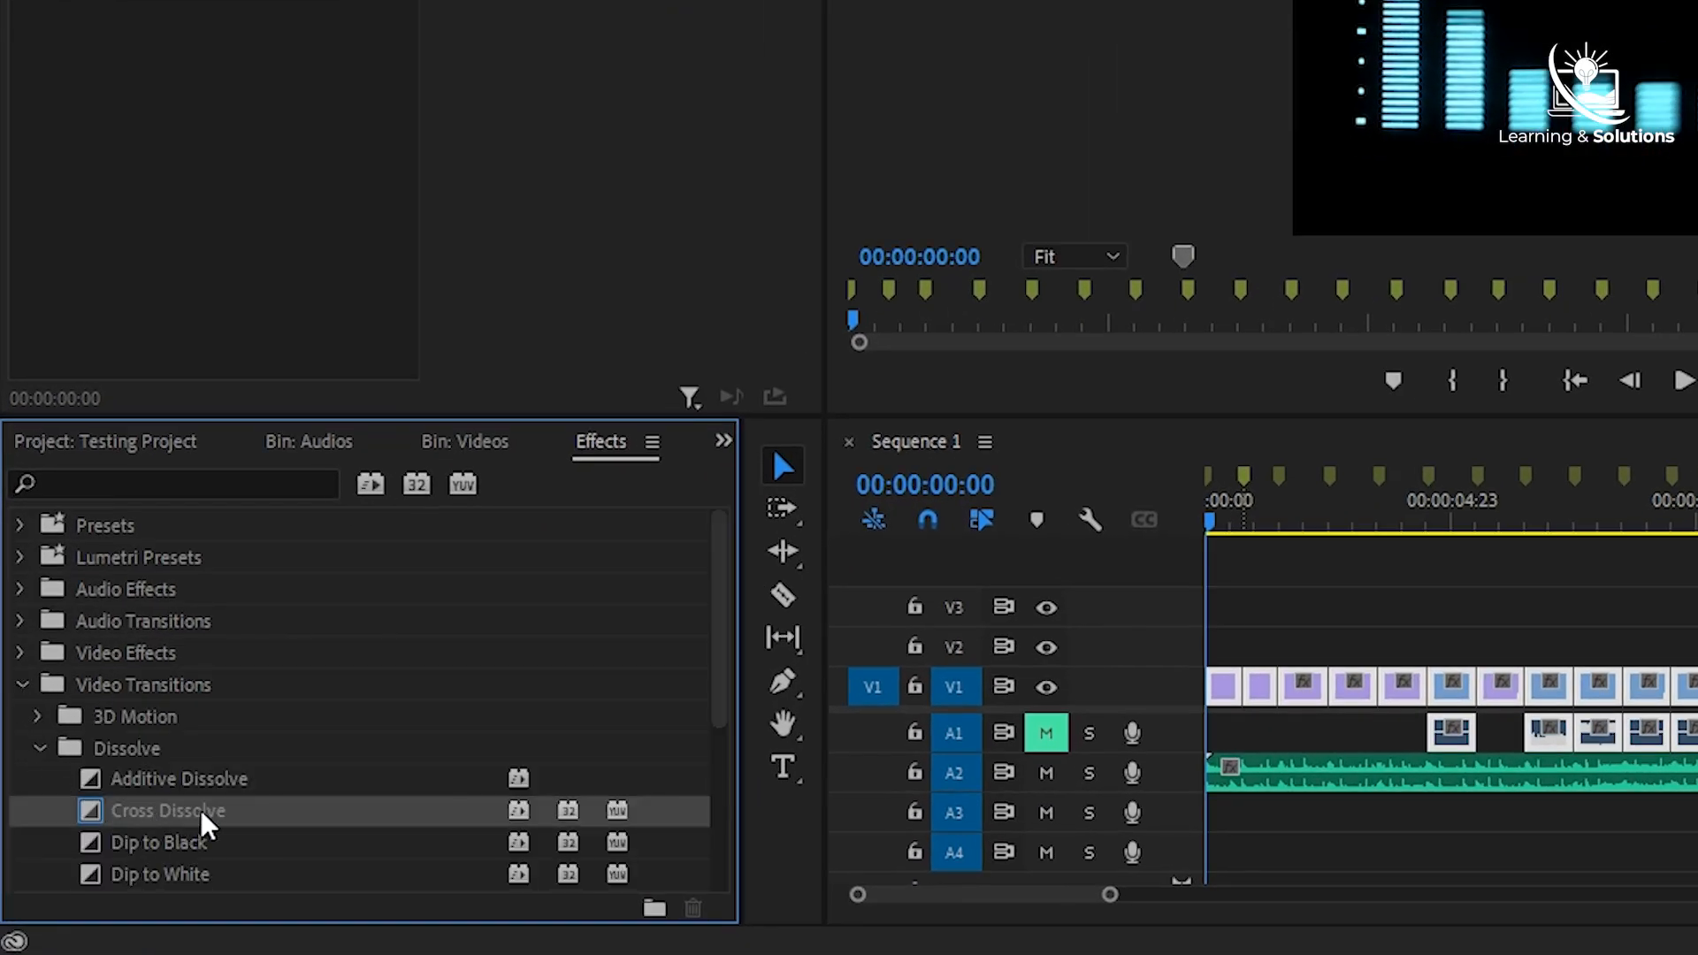
right_click(171, 809)
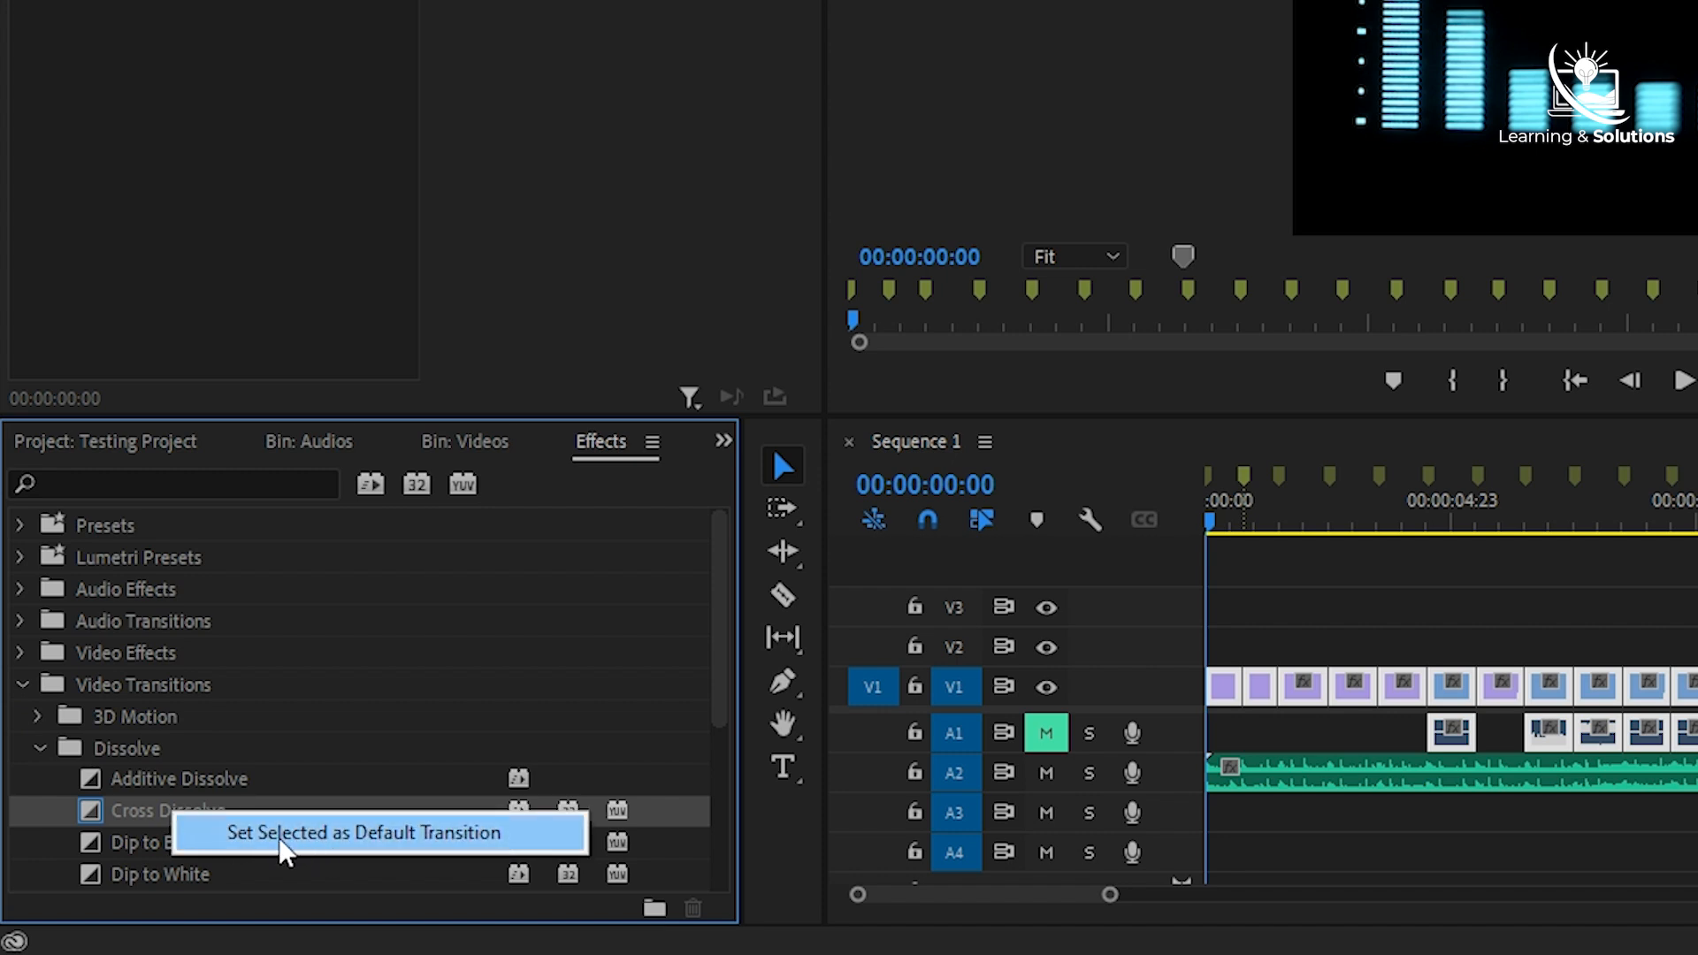
click(314, 836)
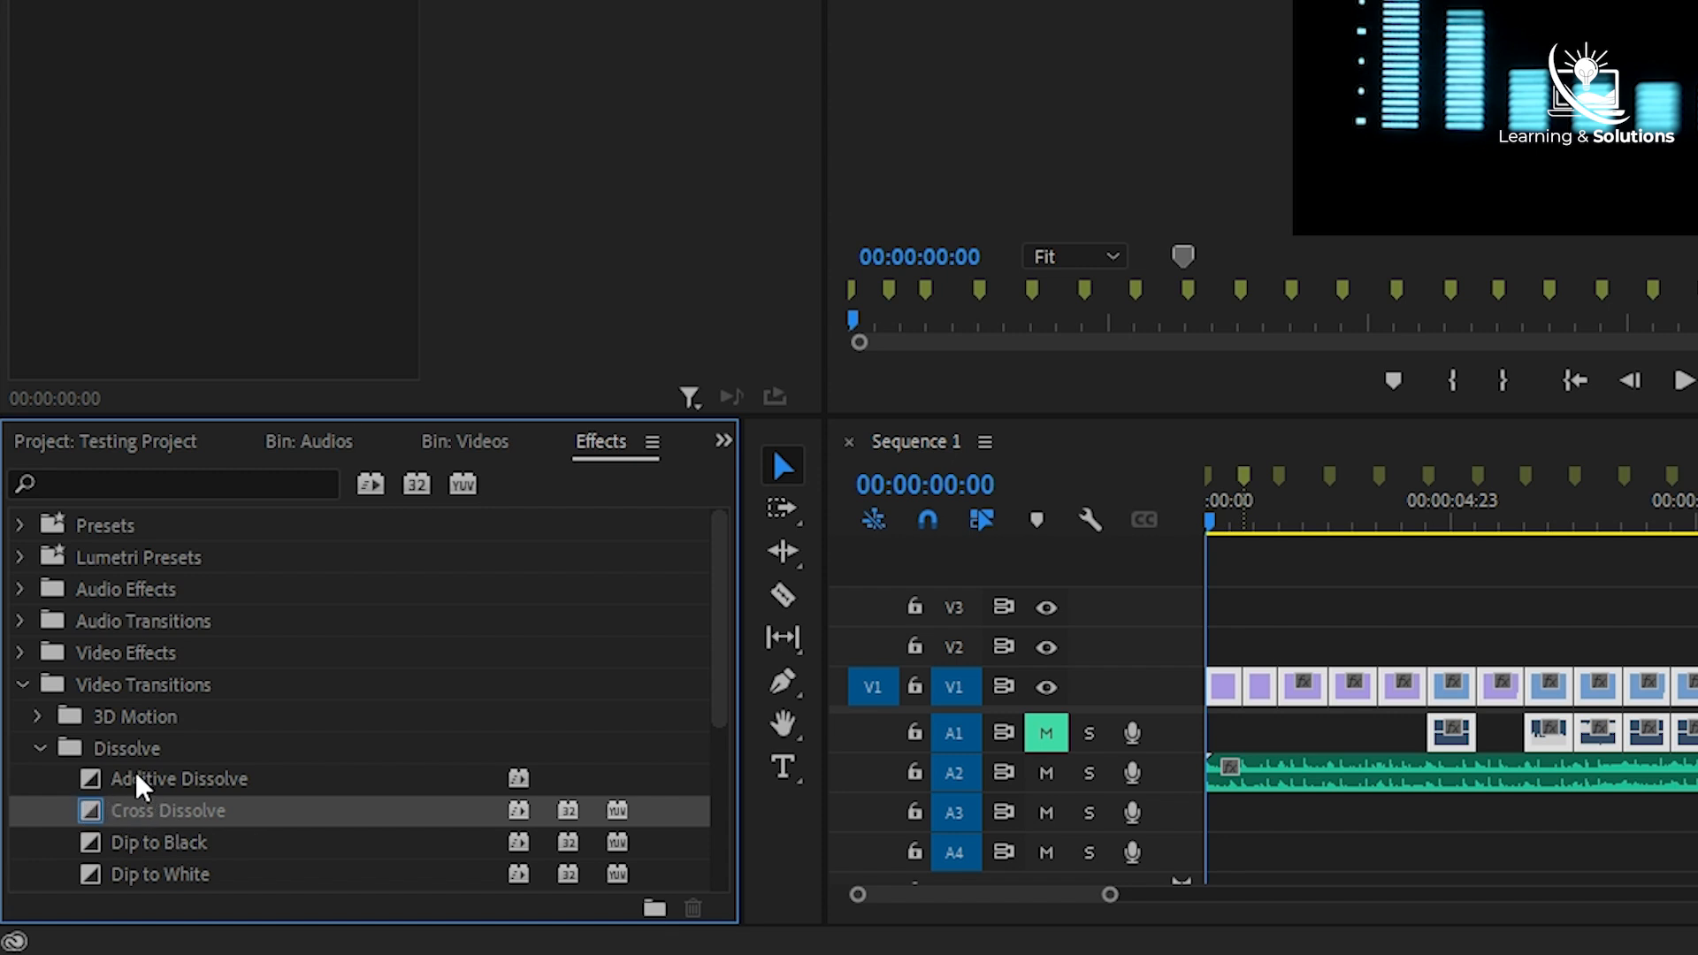
- Set Constant Power from the Crossfade audio transitions as the default audio transition, and collapse the transition folders
click(19, 619)
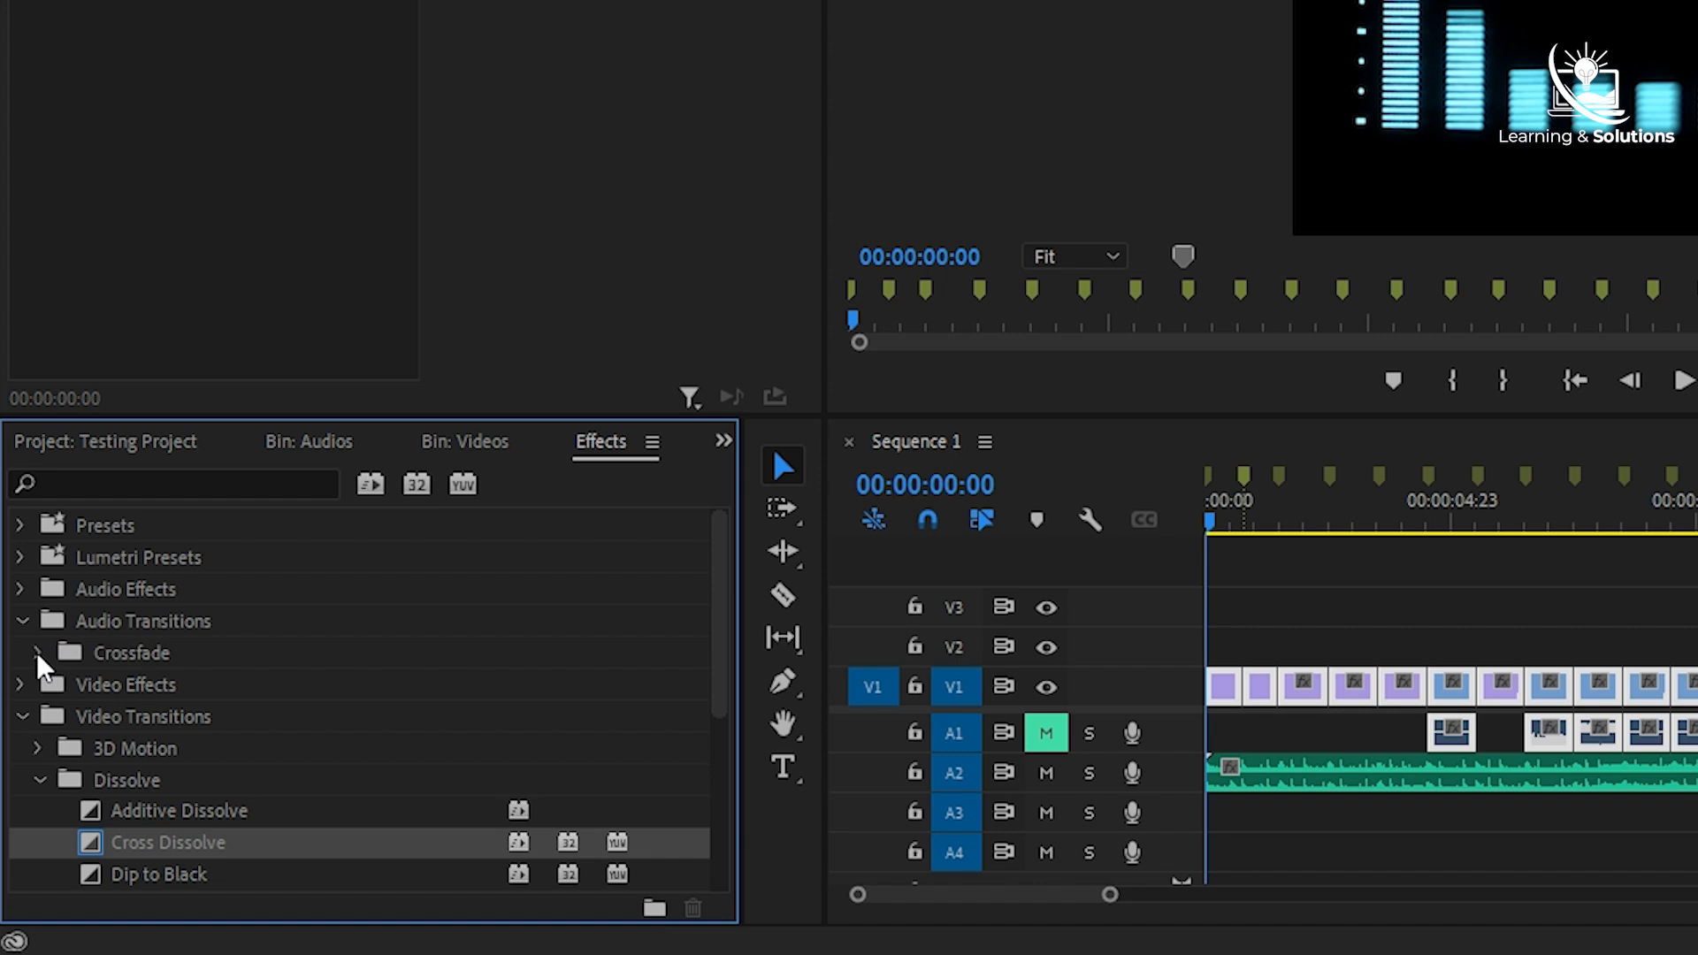
click(39, 652)
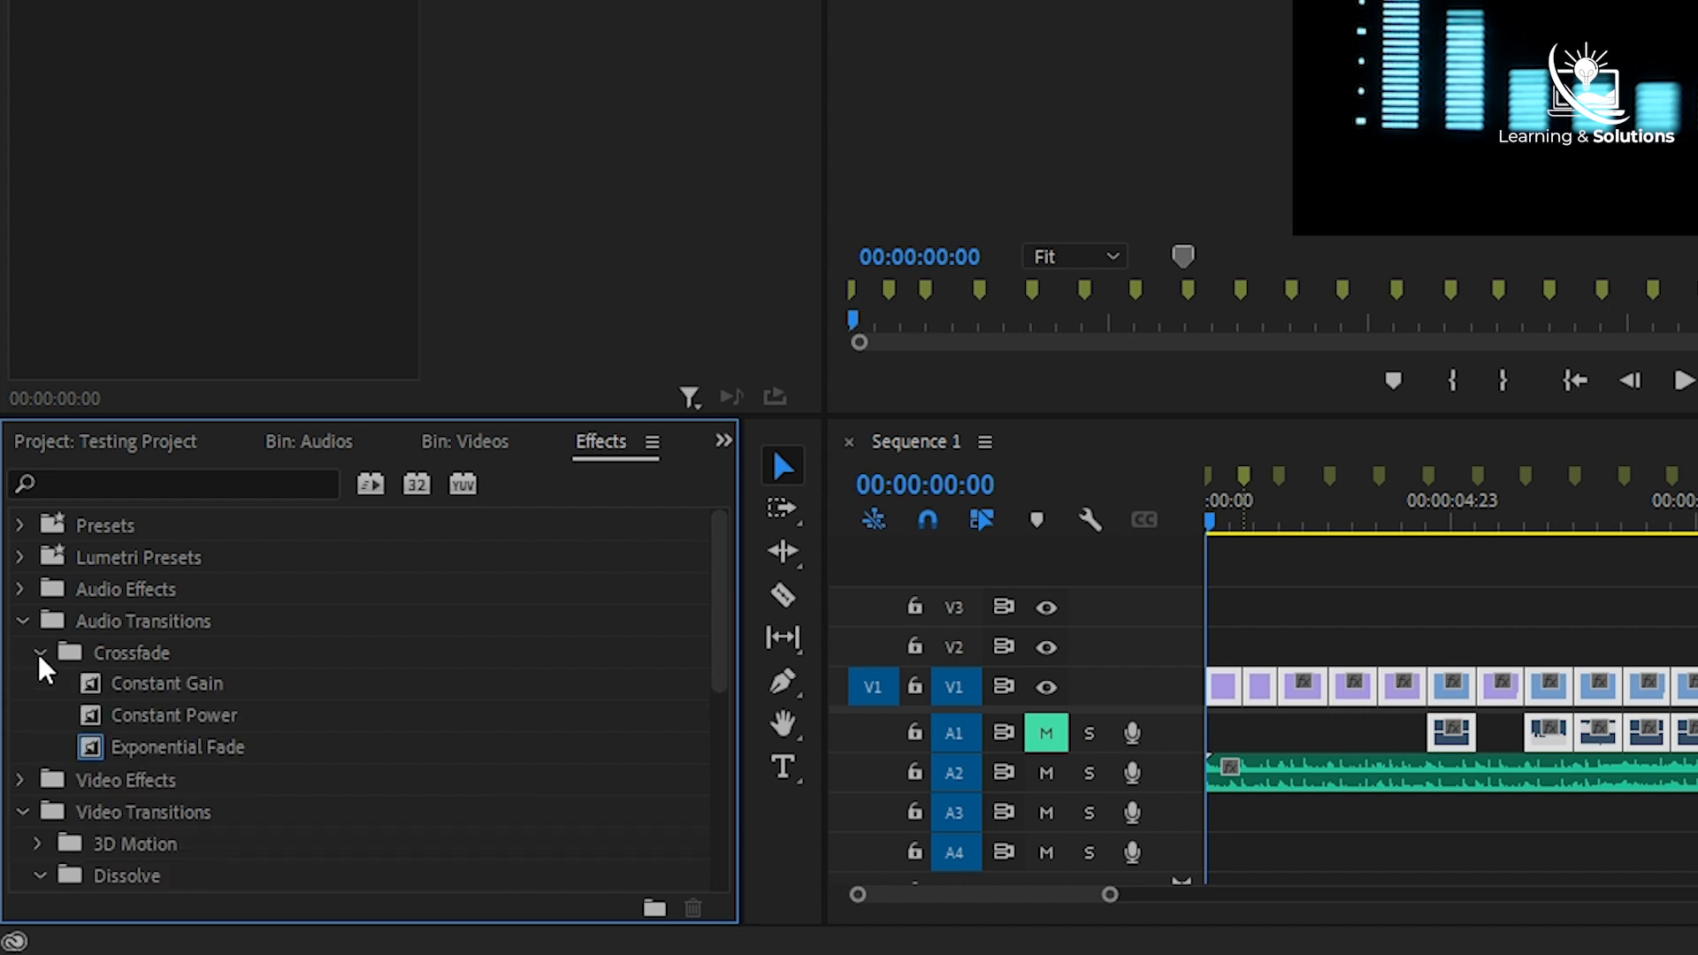
click(162, 709)
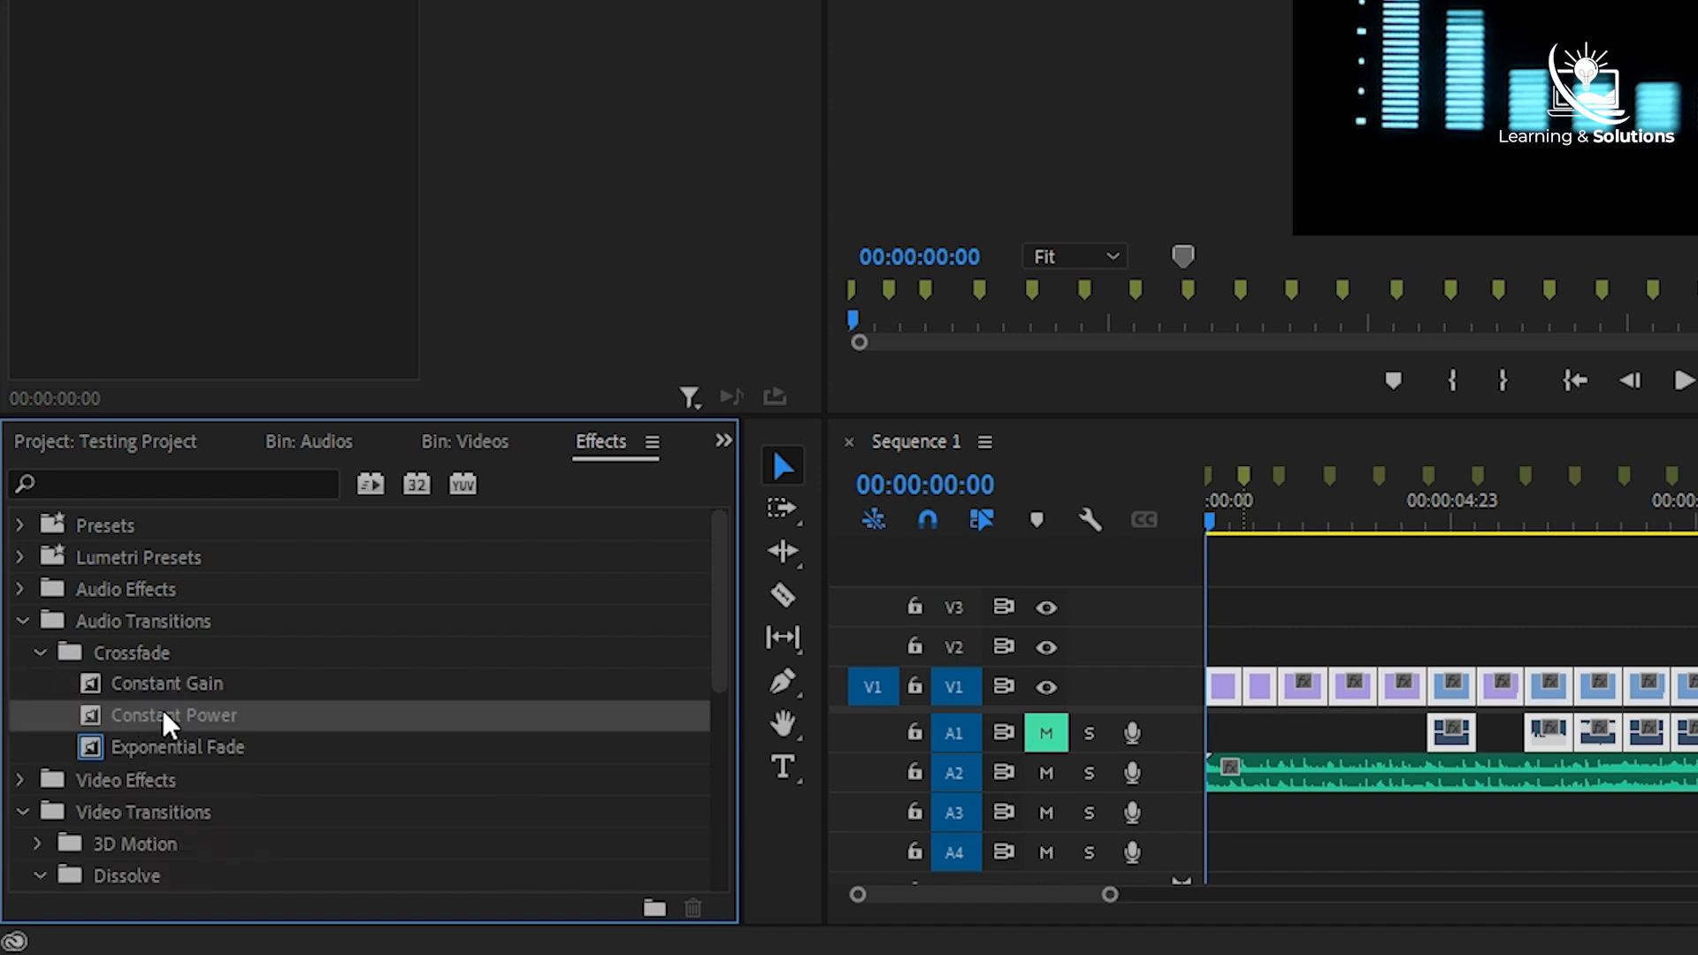
right_click(164, 713)
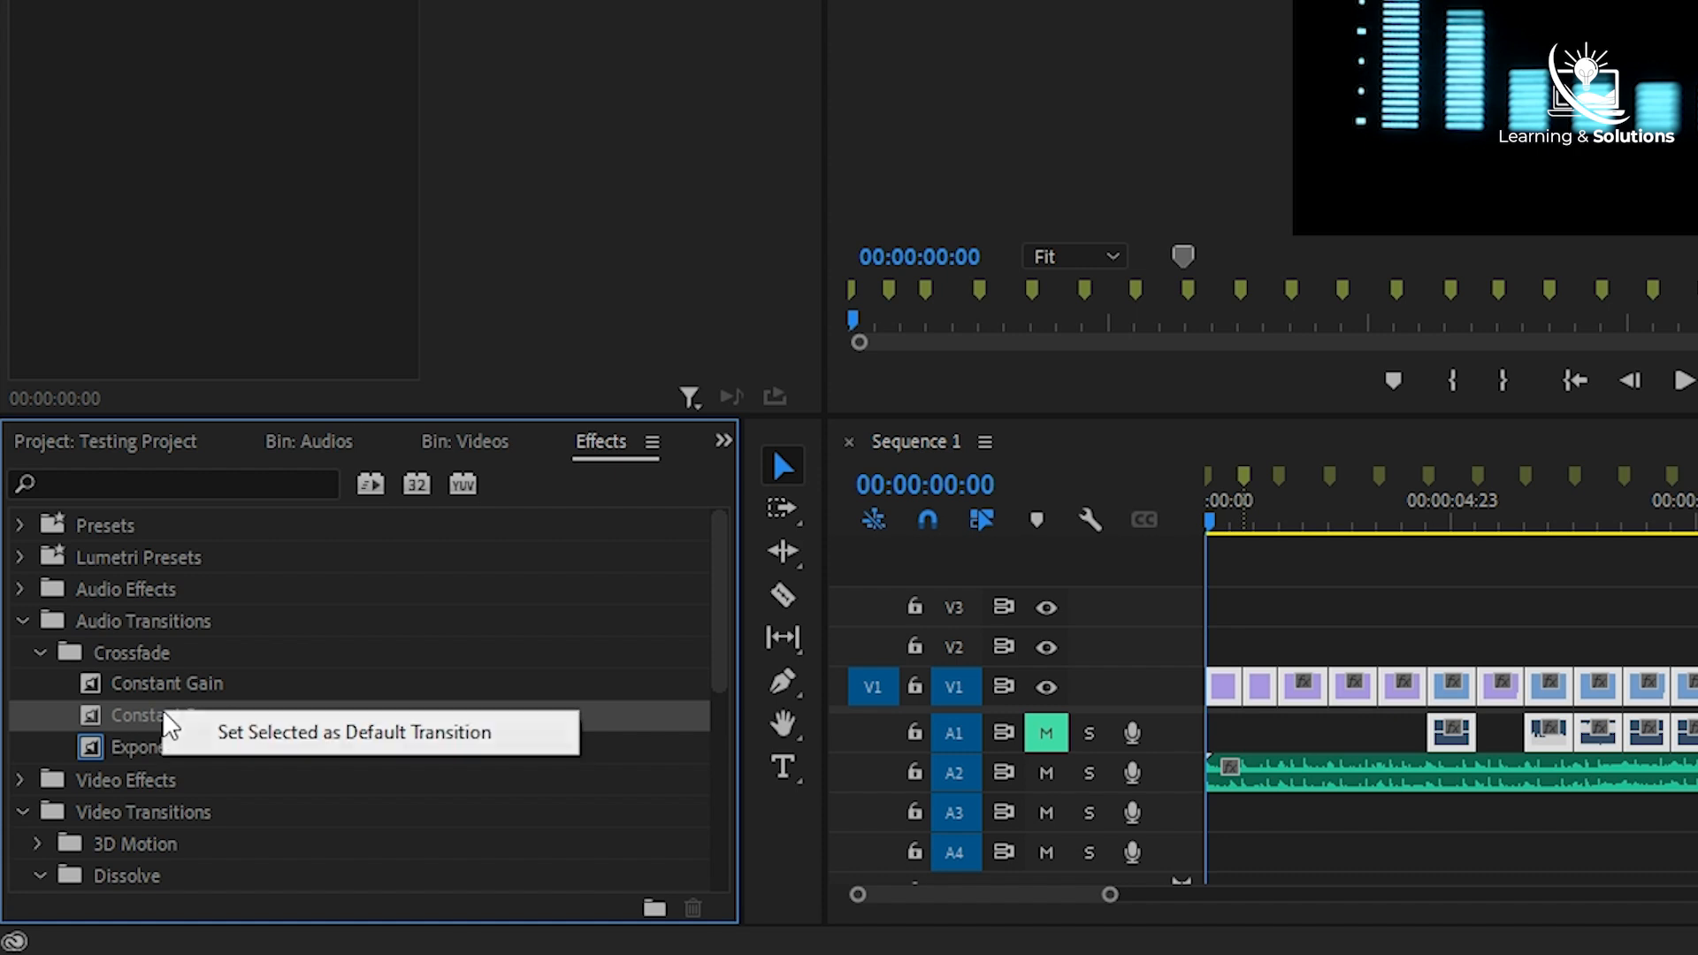
click(306, 734)
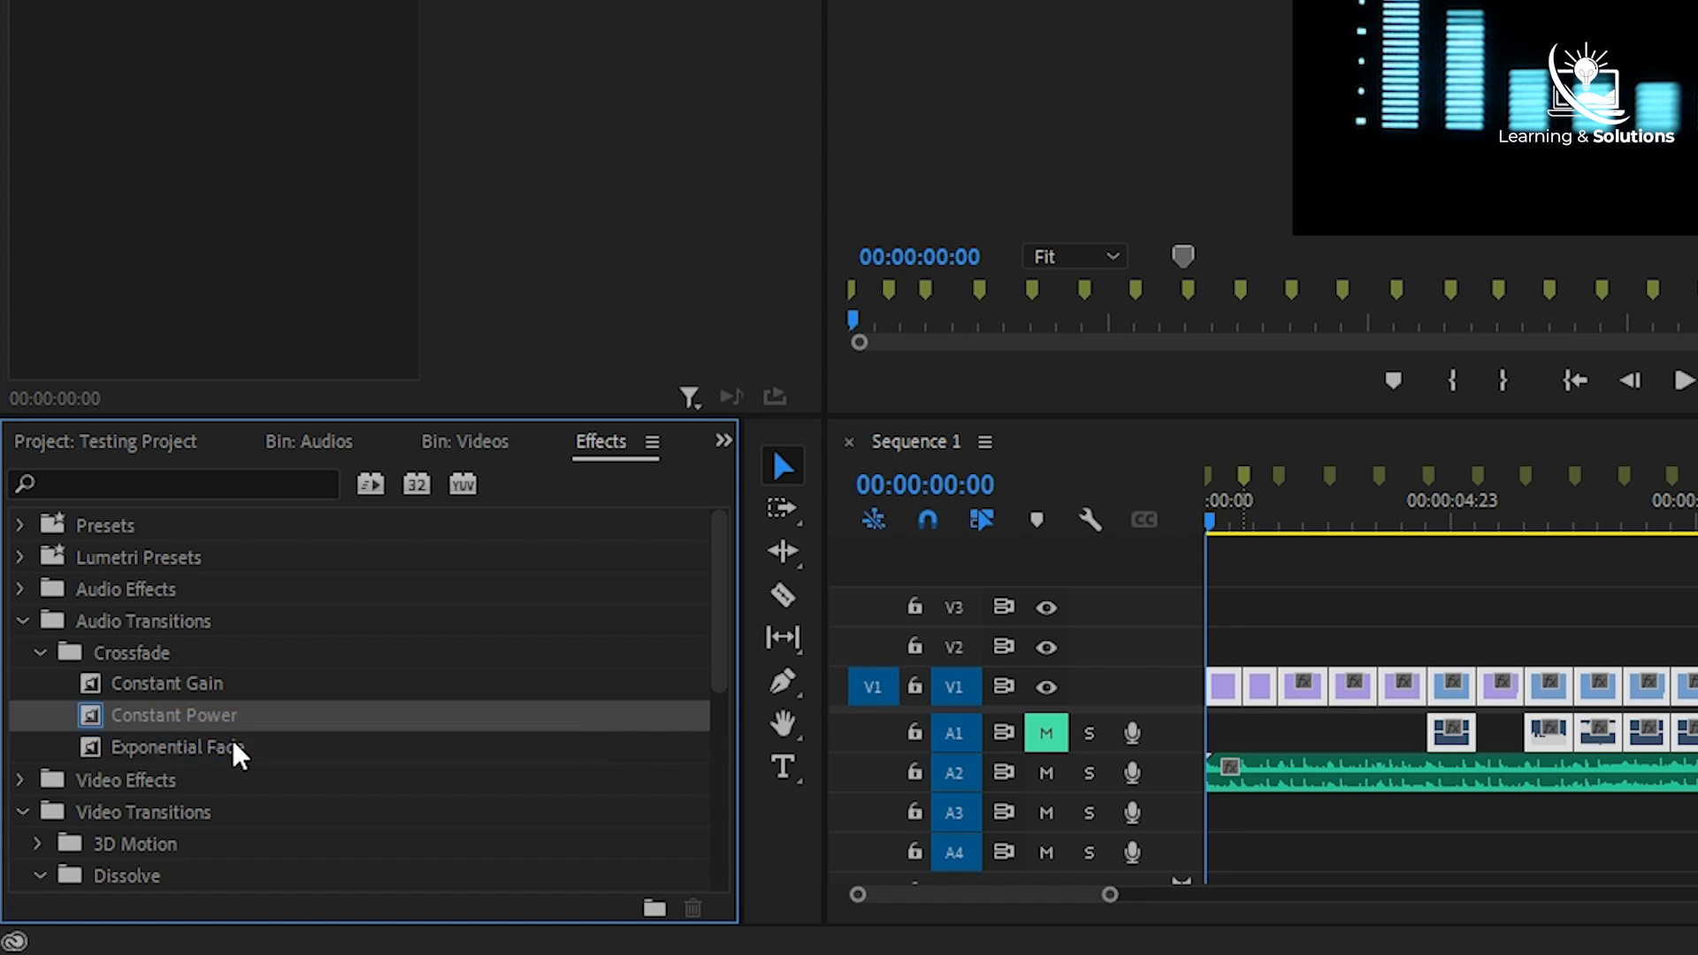
click(20, 621)
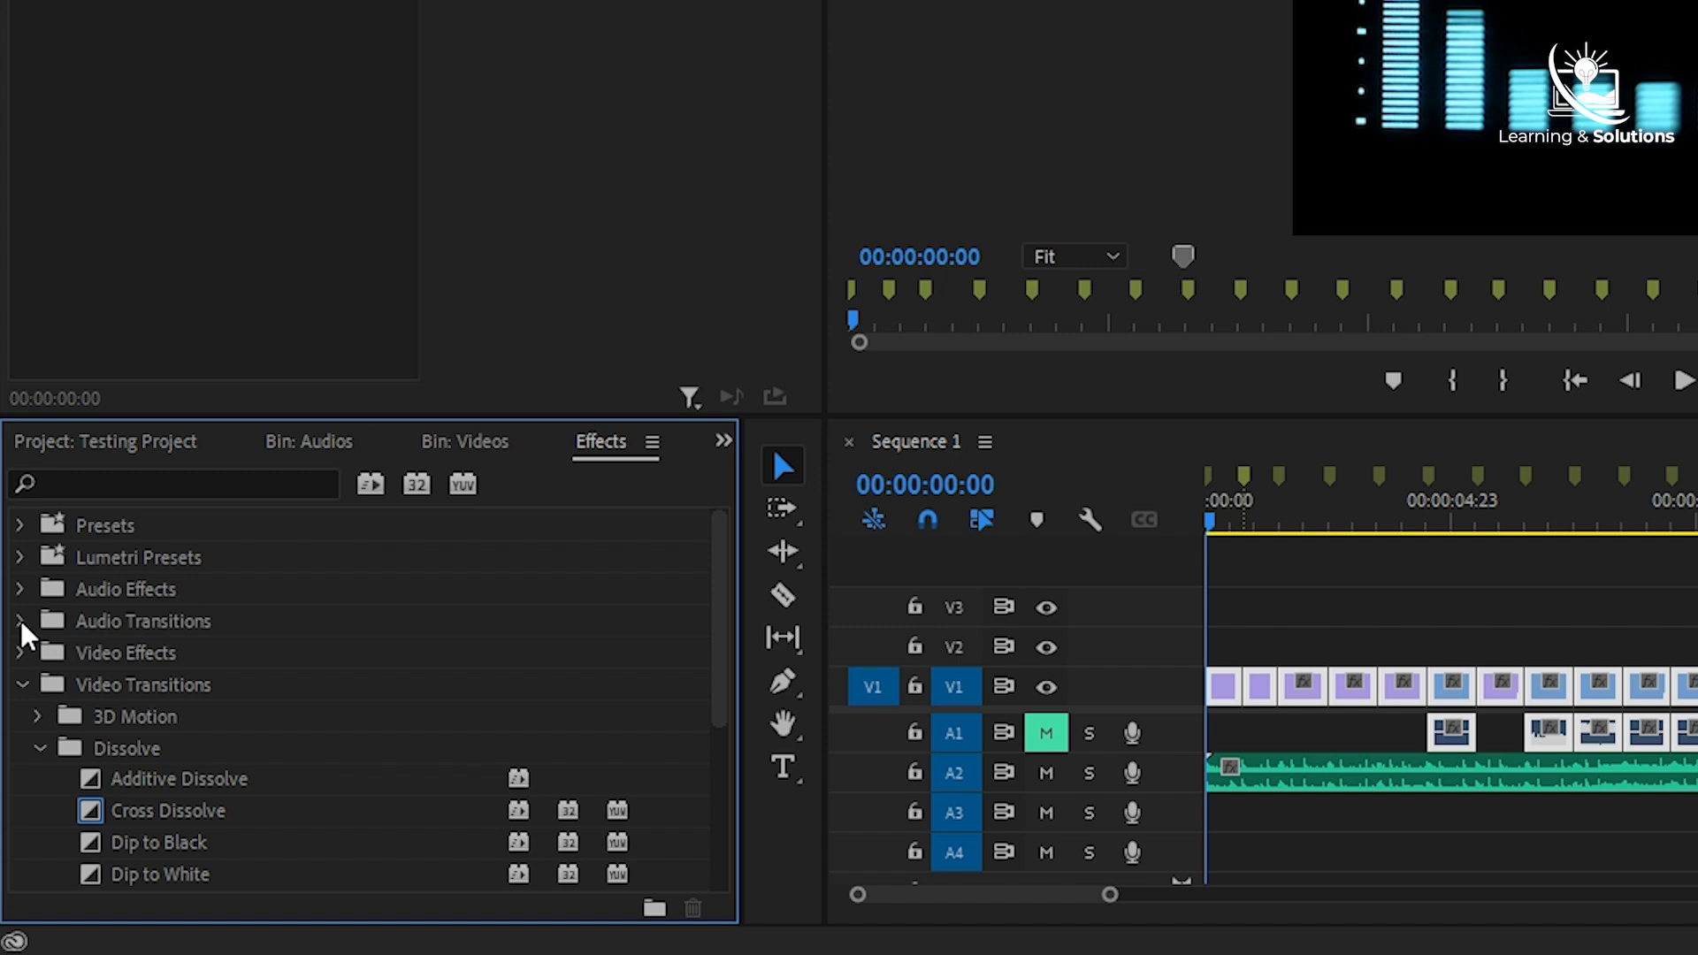
click(22, 684)
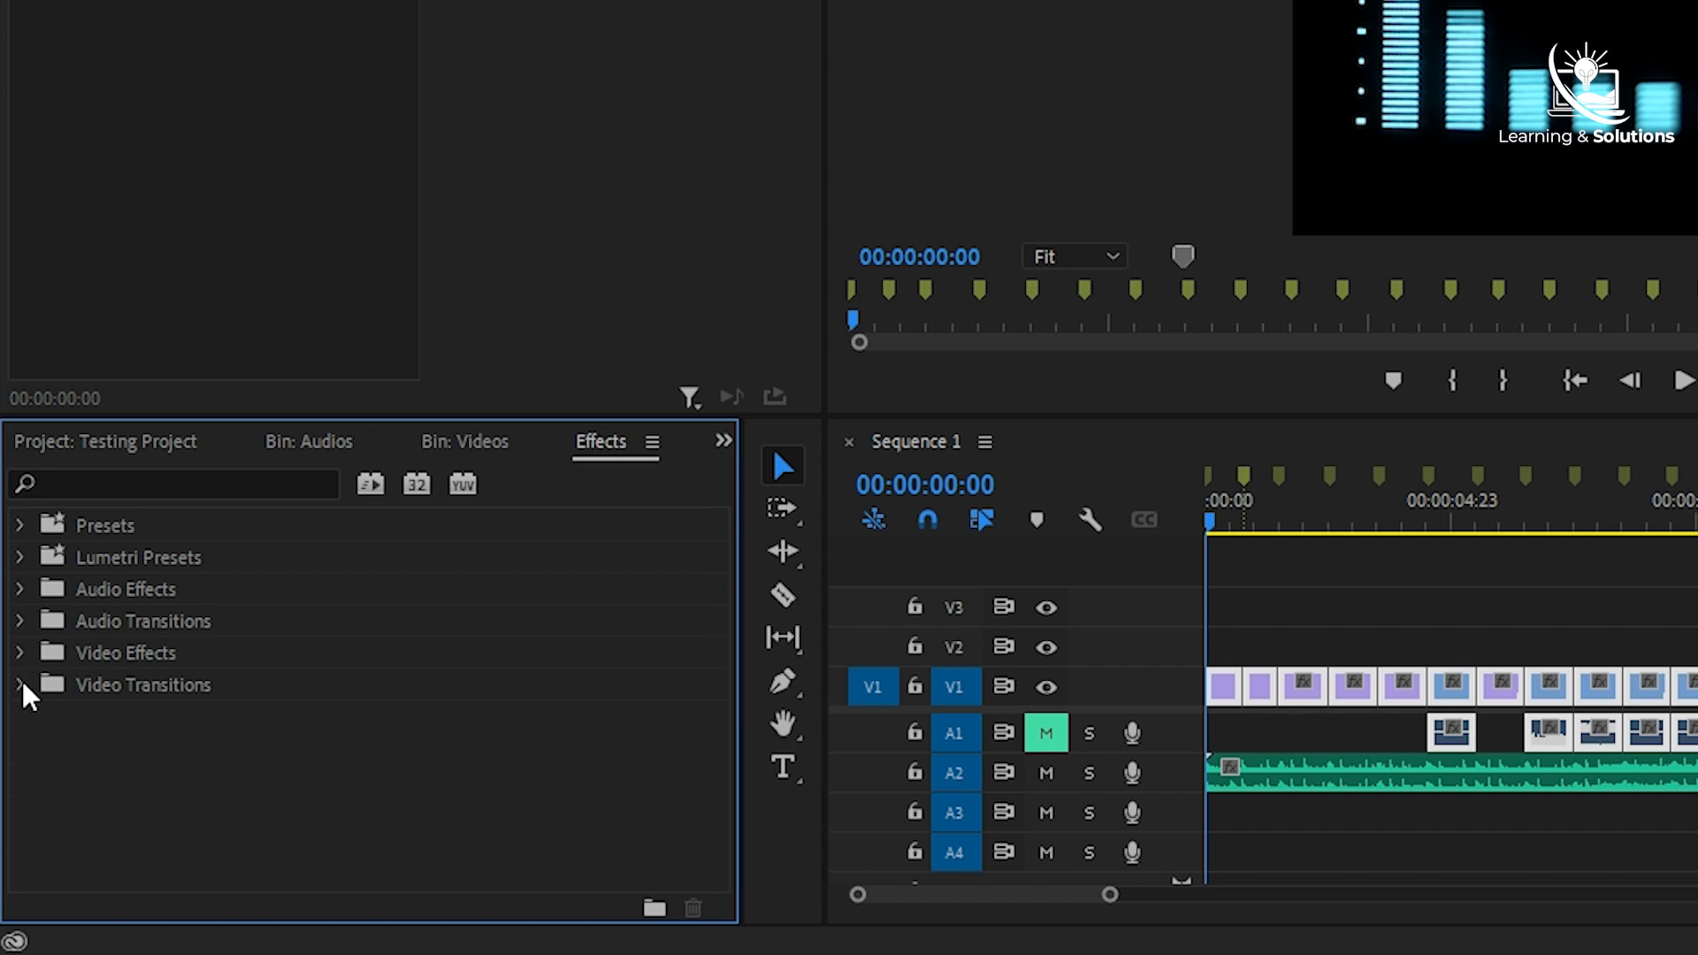
- Set the default duration of both video and audio transitions to 15 frames
click(653, 444)
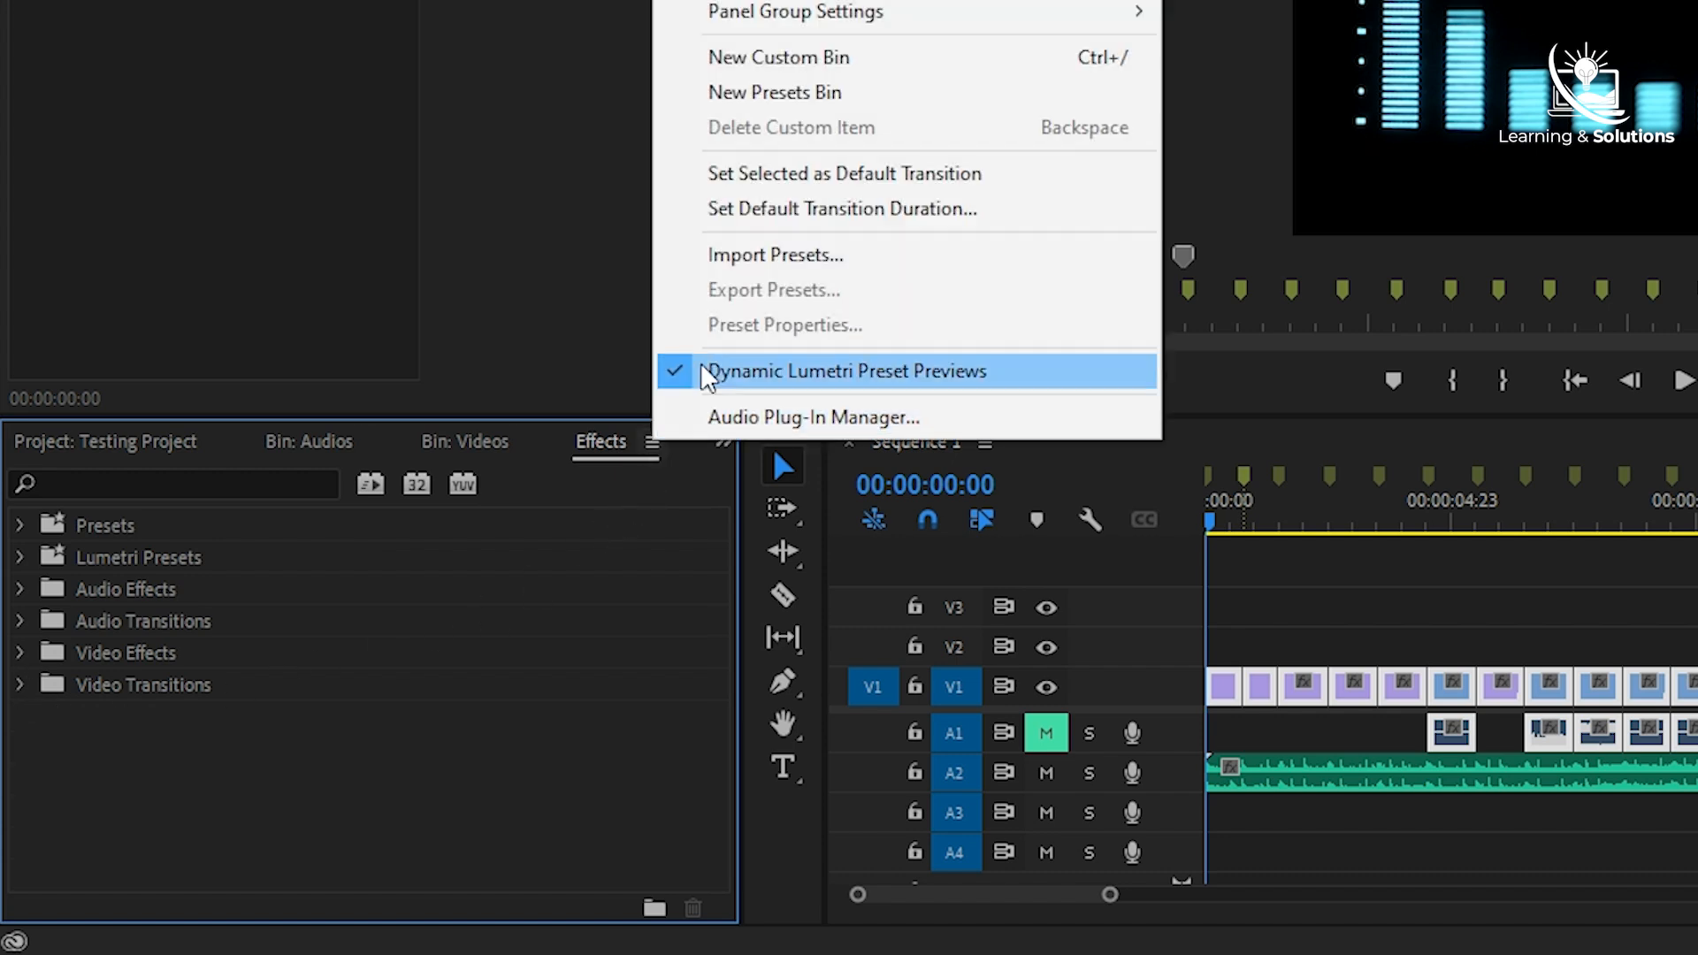
click(870, 228)
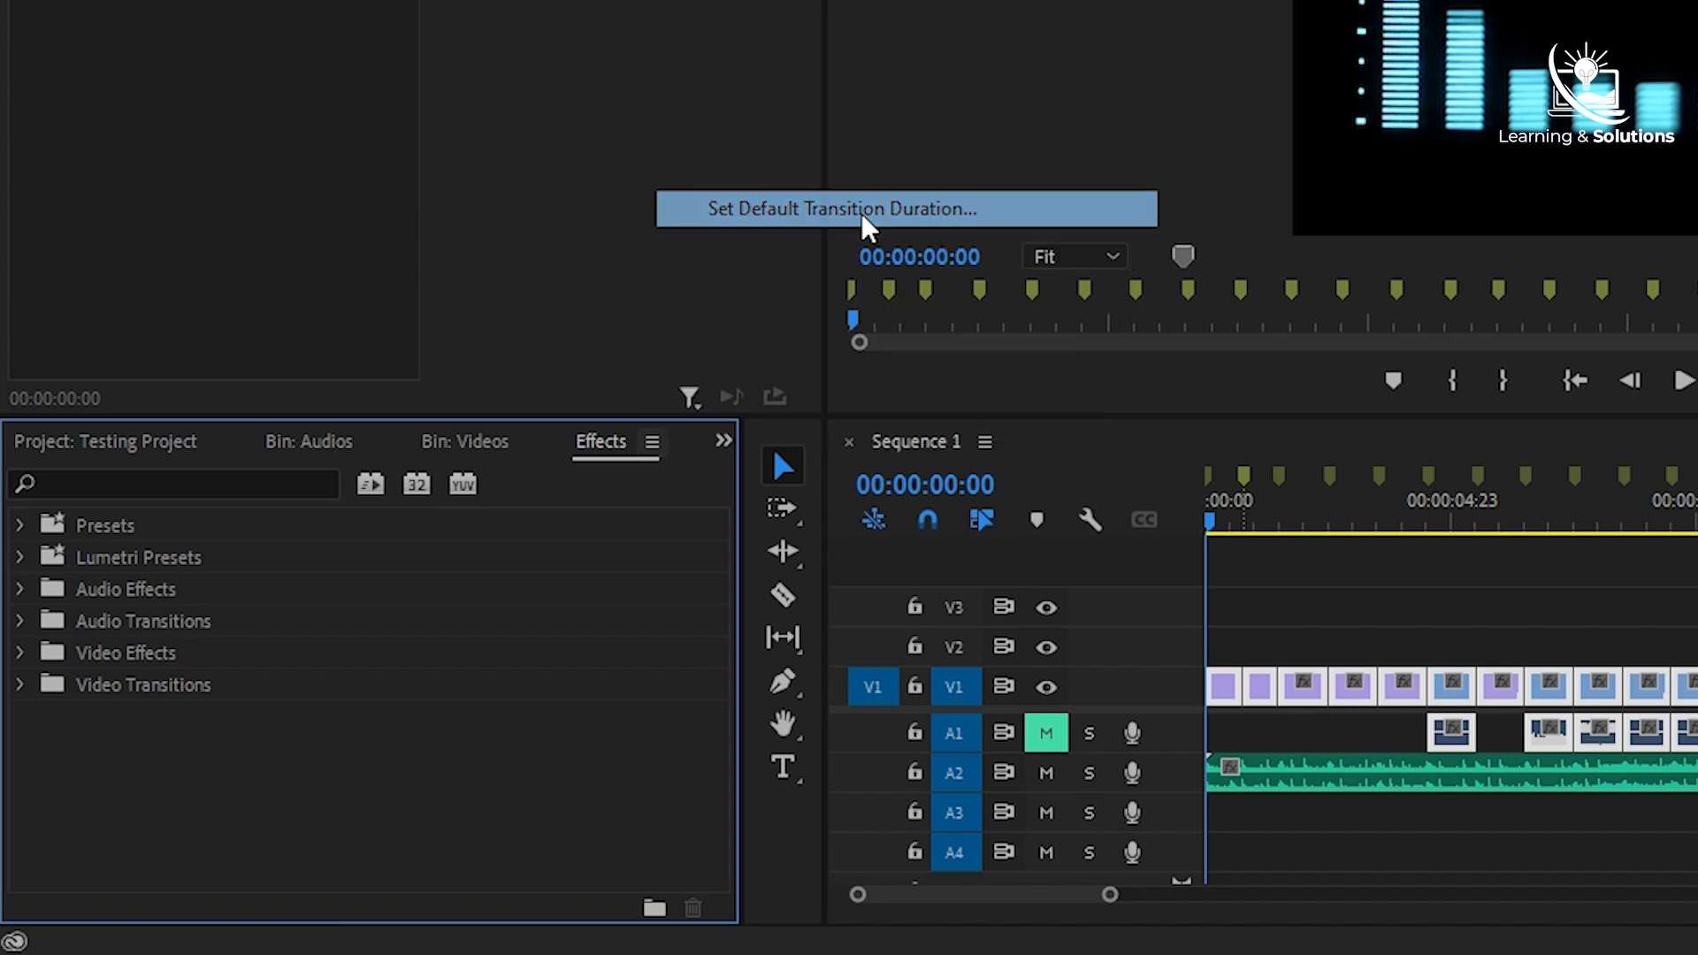
click(347, 581)
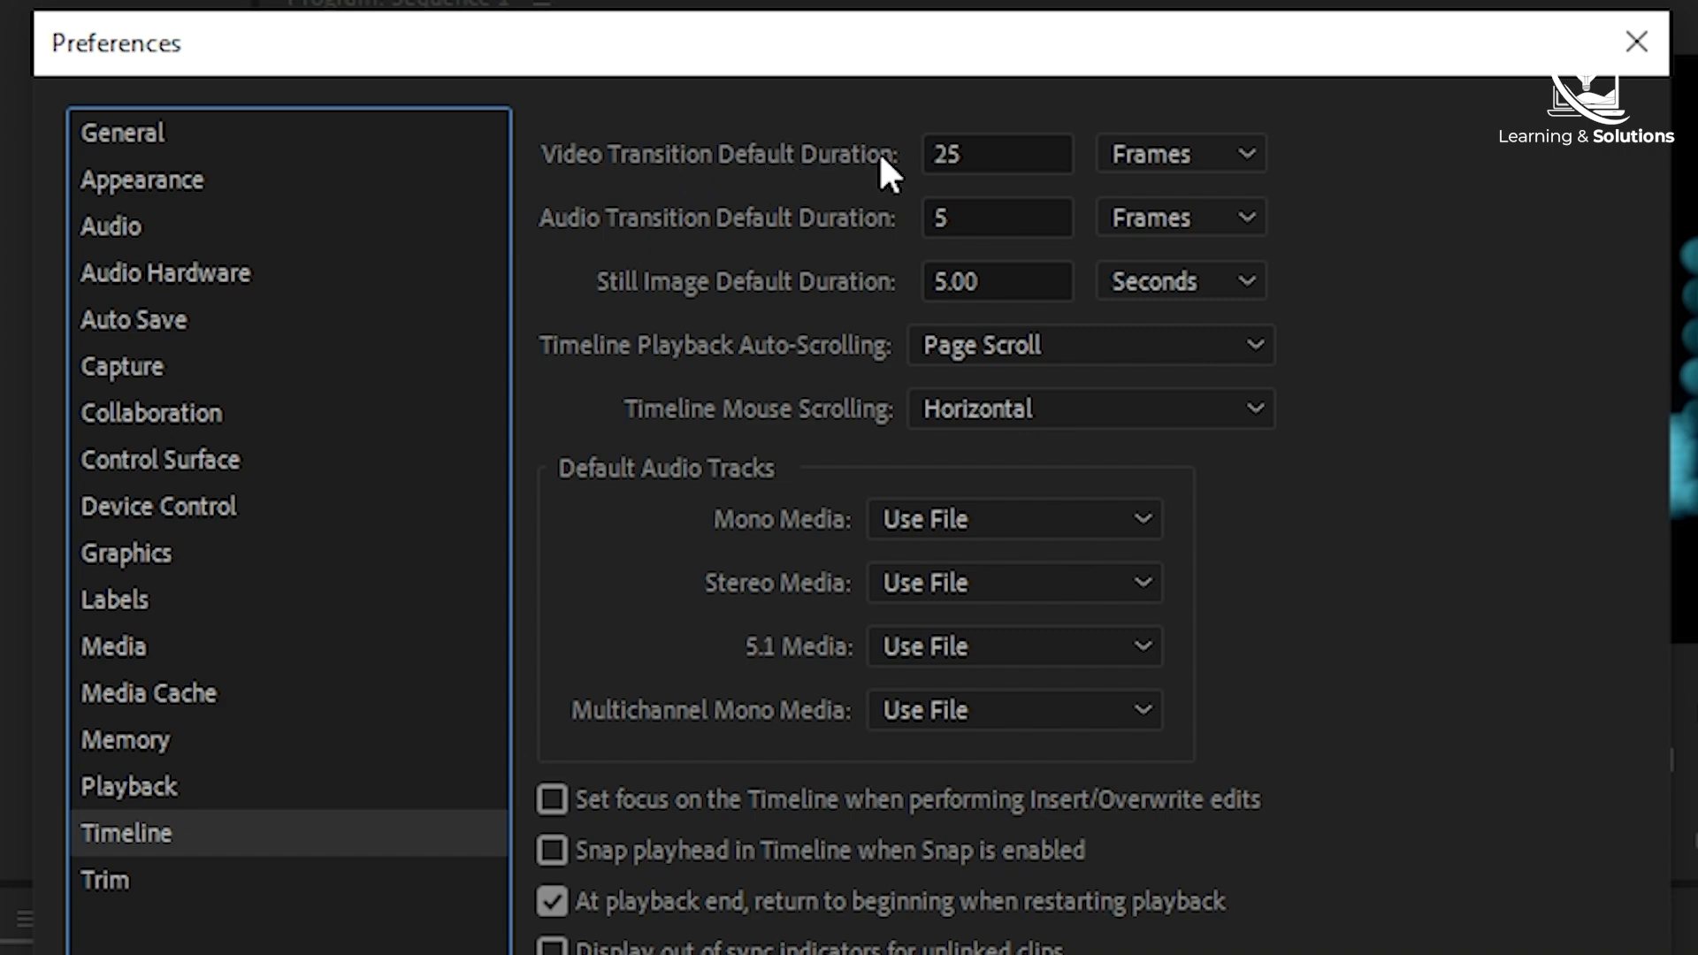
double_click(947, 154)
text(15)
key(Tab)
text(15)
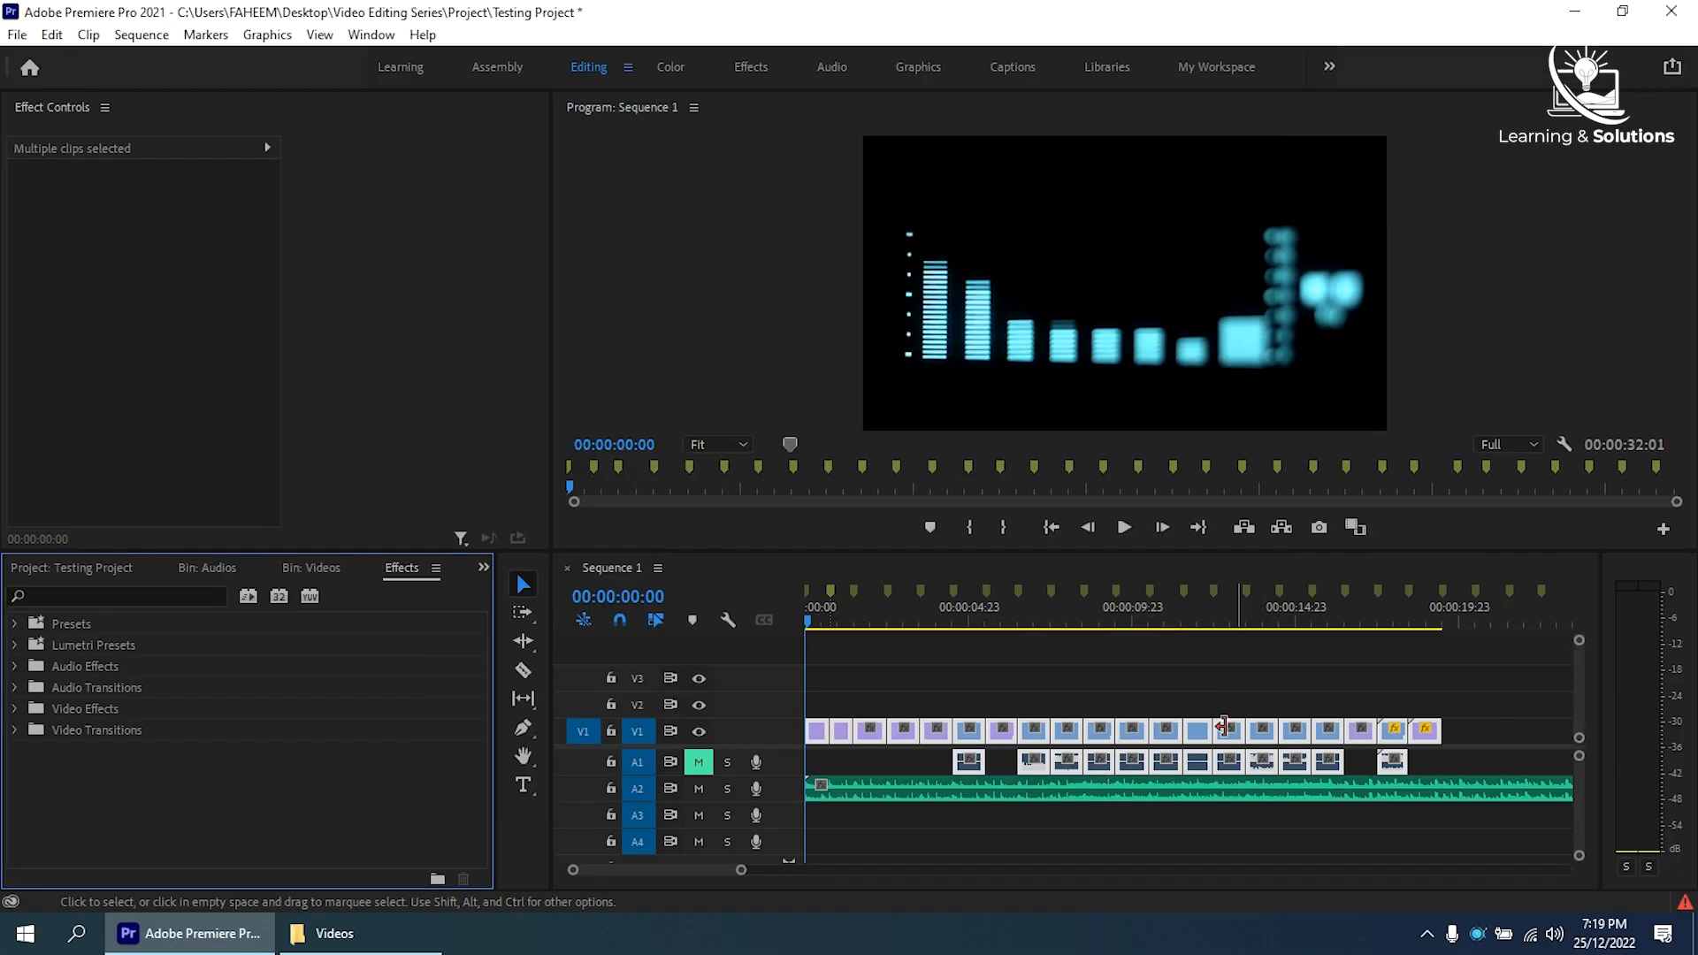
- Apply the default transitions to all selected clips in Sequence 1 and play the sequence
key(ctrl+d)
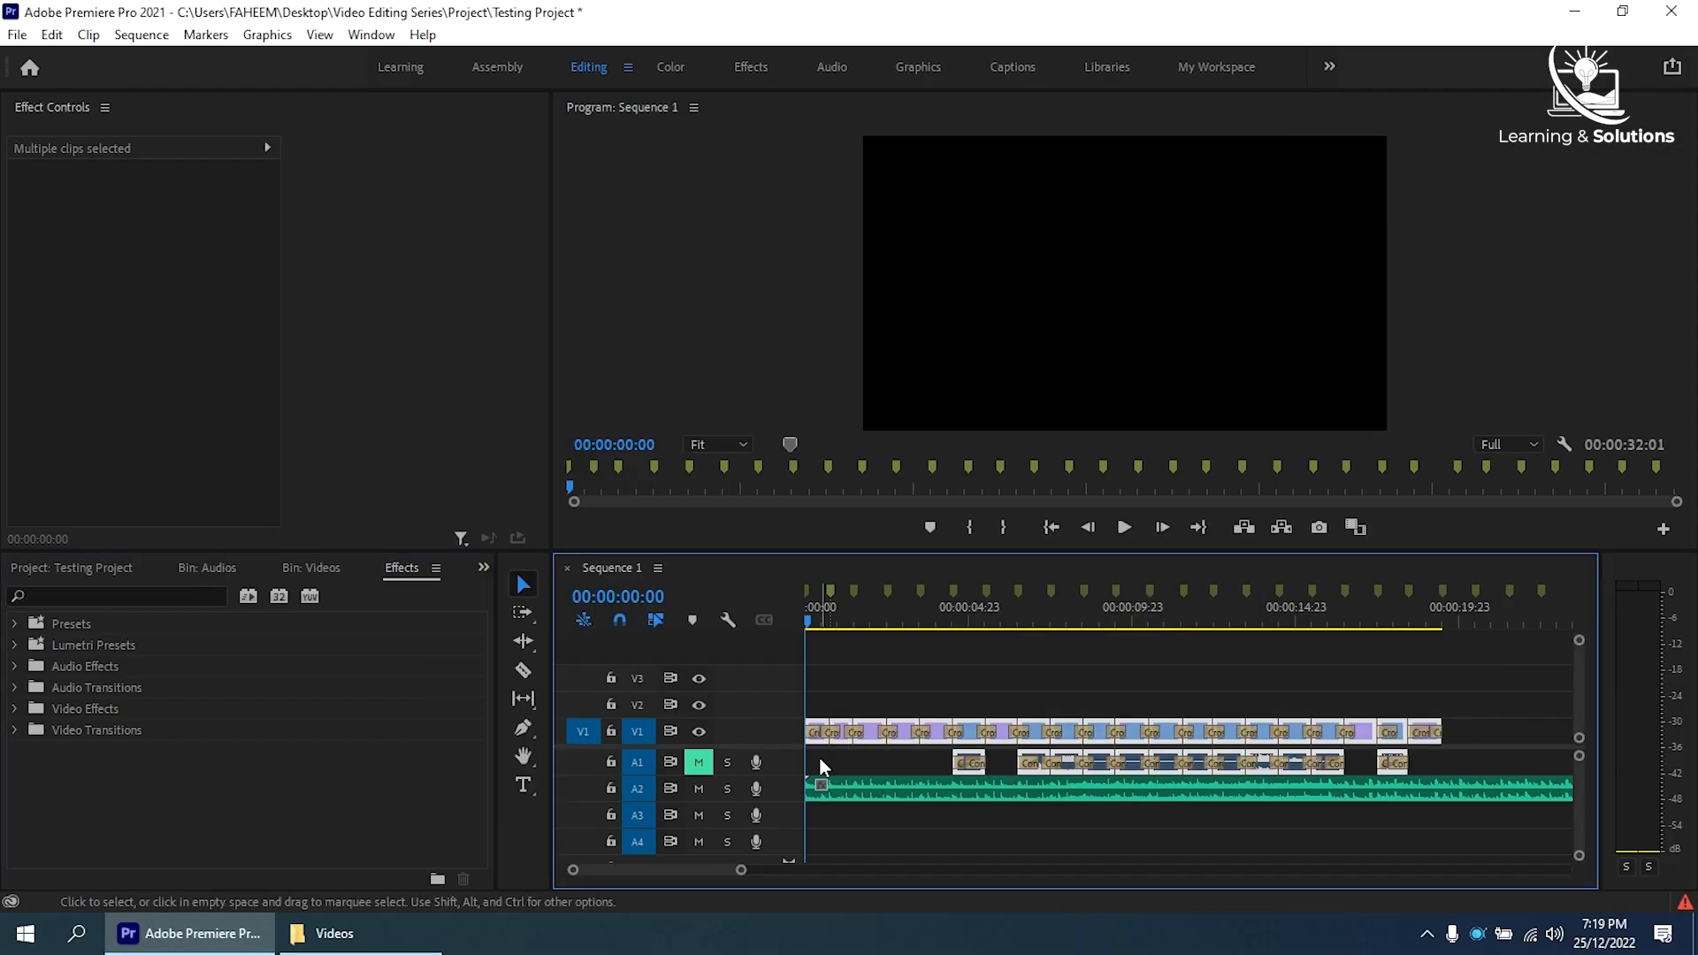
click(1125, 528)
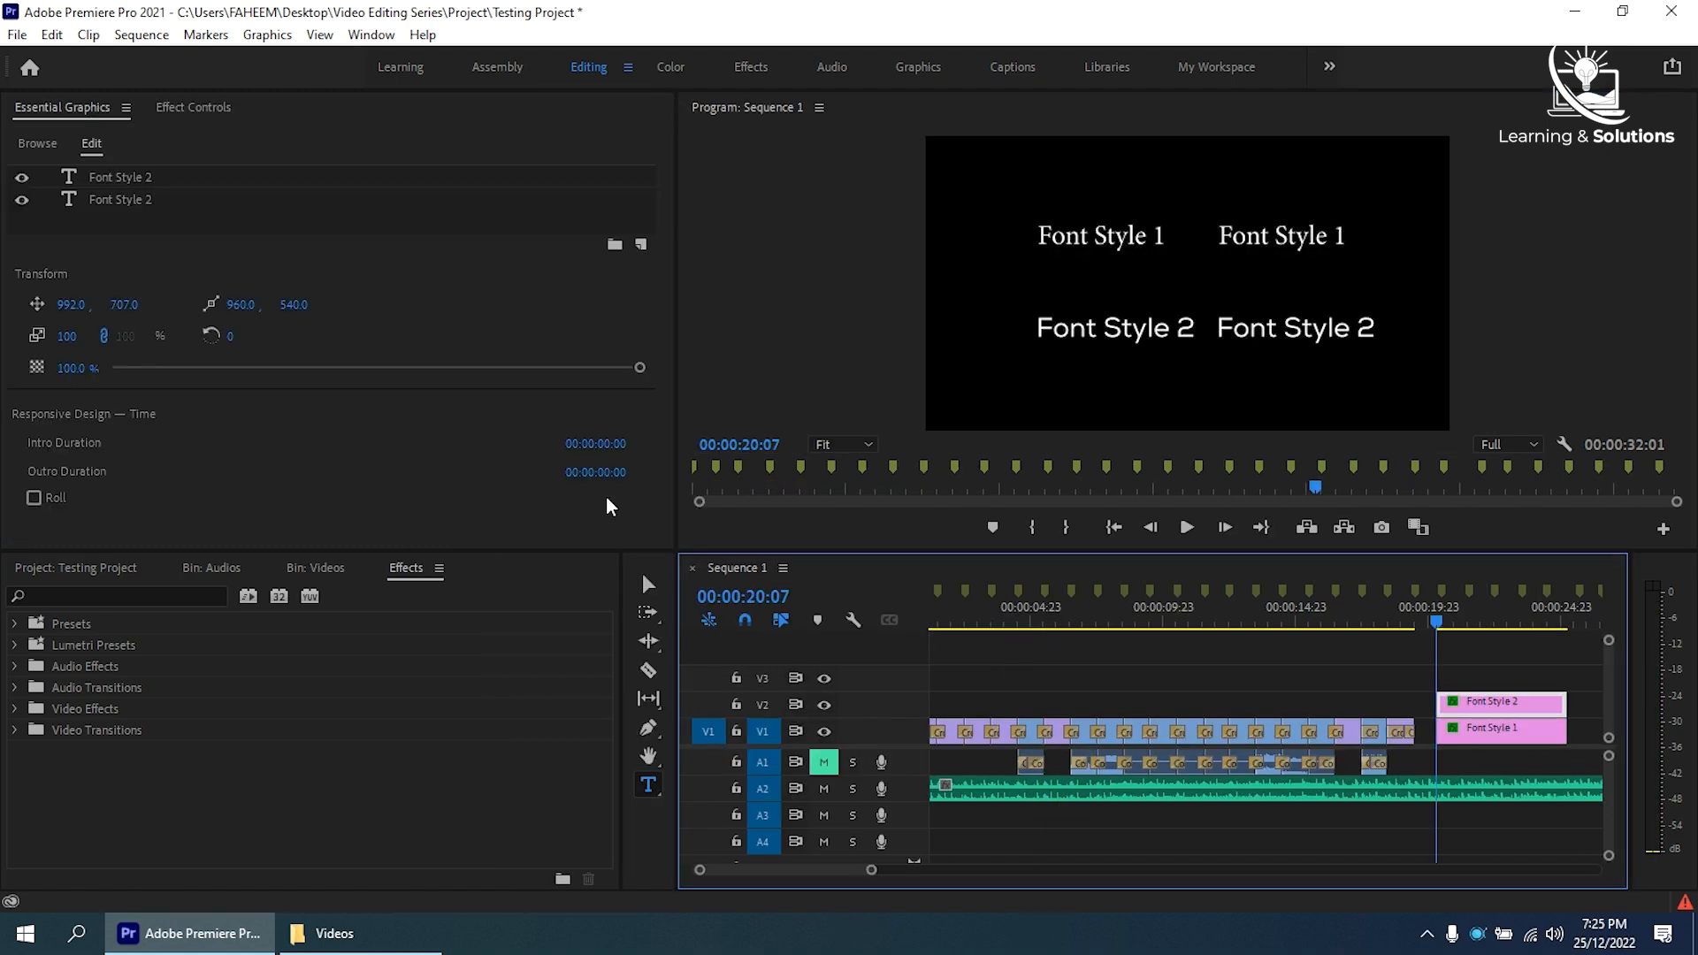
- Change the font of one Font Style 2 text layer to Nobile Regular
click(120, 200)
scroll(478, 436, down, 2)
click(634, 463)
click(115, 616)
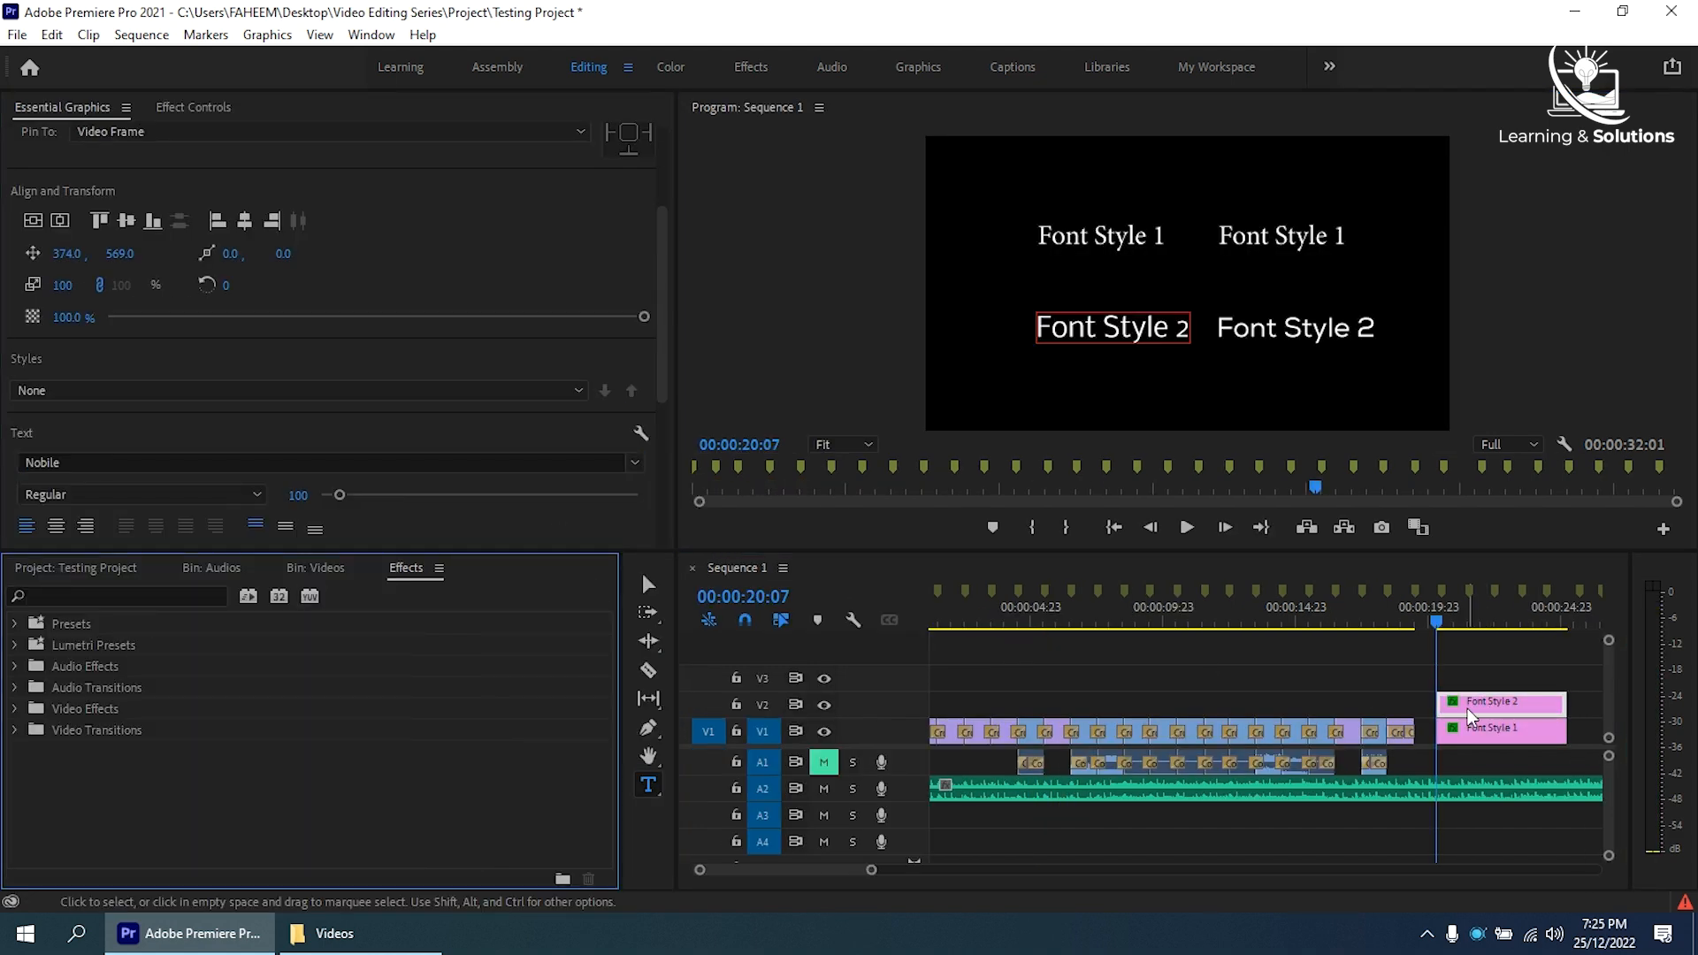
- Change the font of the other Font Style 2 text layer to Niagara Solid
scroll(117, 275, up, 4)
click(120, 200)
scroll(426, 388, down, 7)
click(636, 336)
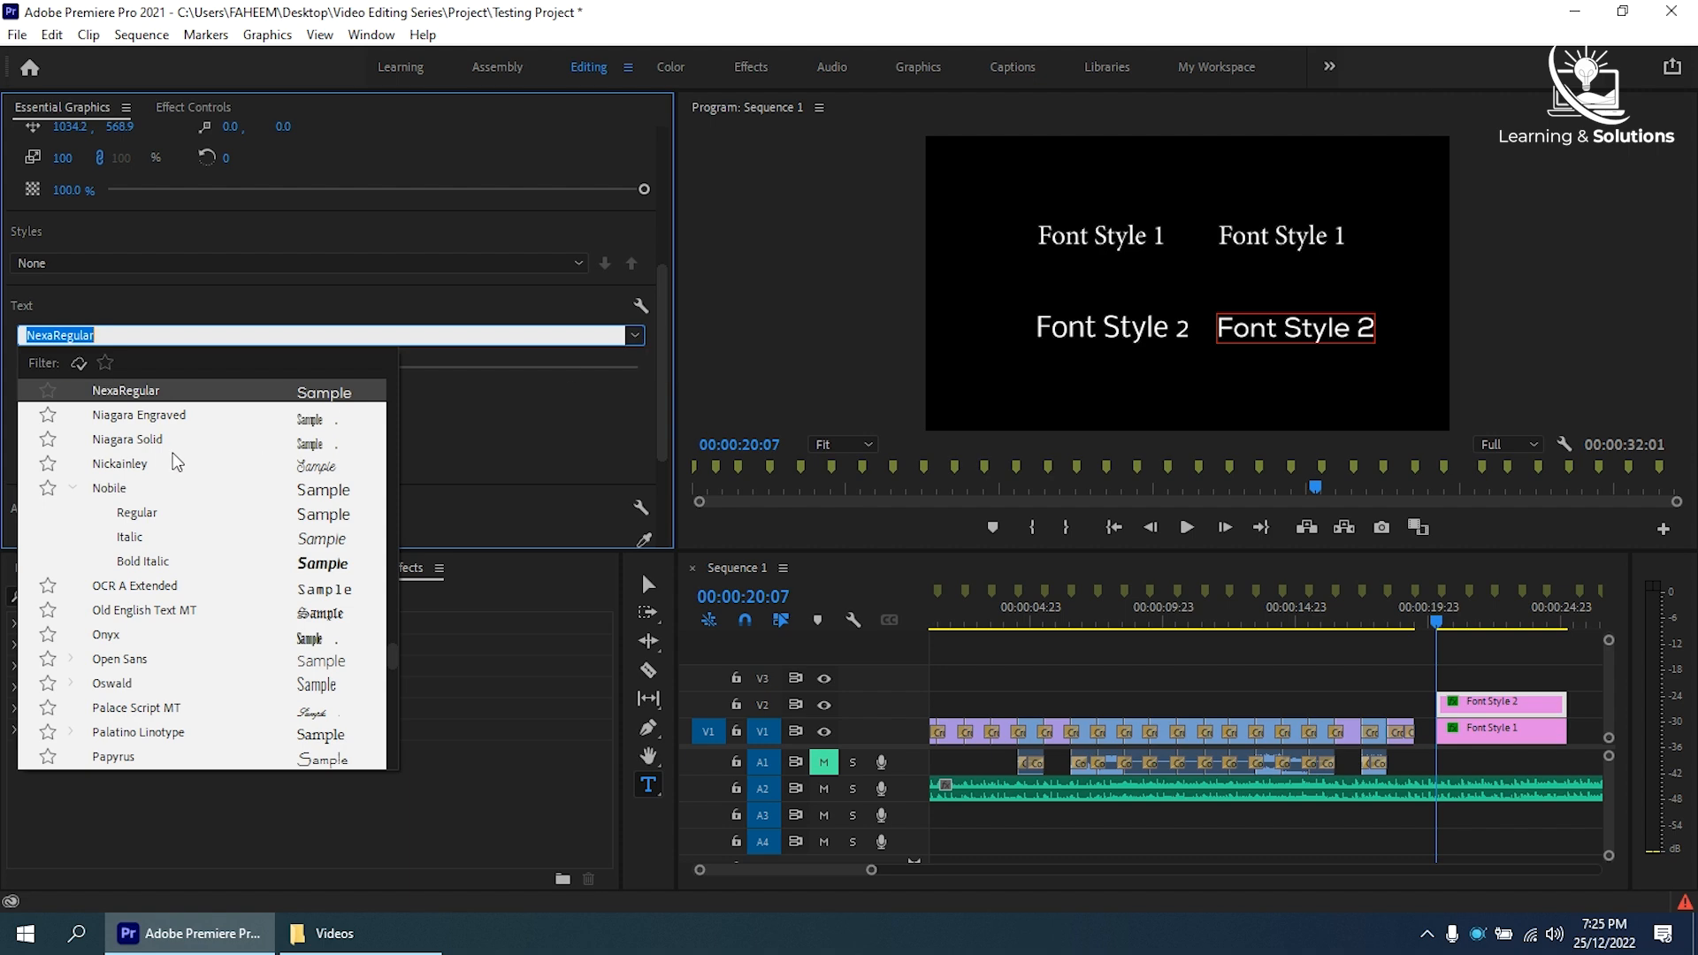
click(133, 439)
- Change the fonts of the two Font Style 1 text layers one at a time
click(1503, 728)
drag(663, 317, 672, 482)
click(635, 295)
click(111, 542)
scroll(513, 286, up, 3)
scroll(512, 278, up, 2)
click(265, 200)
drag(663, 201, 669, 420)
click(635, 193)
click(175, 542)
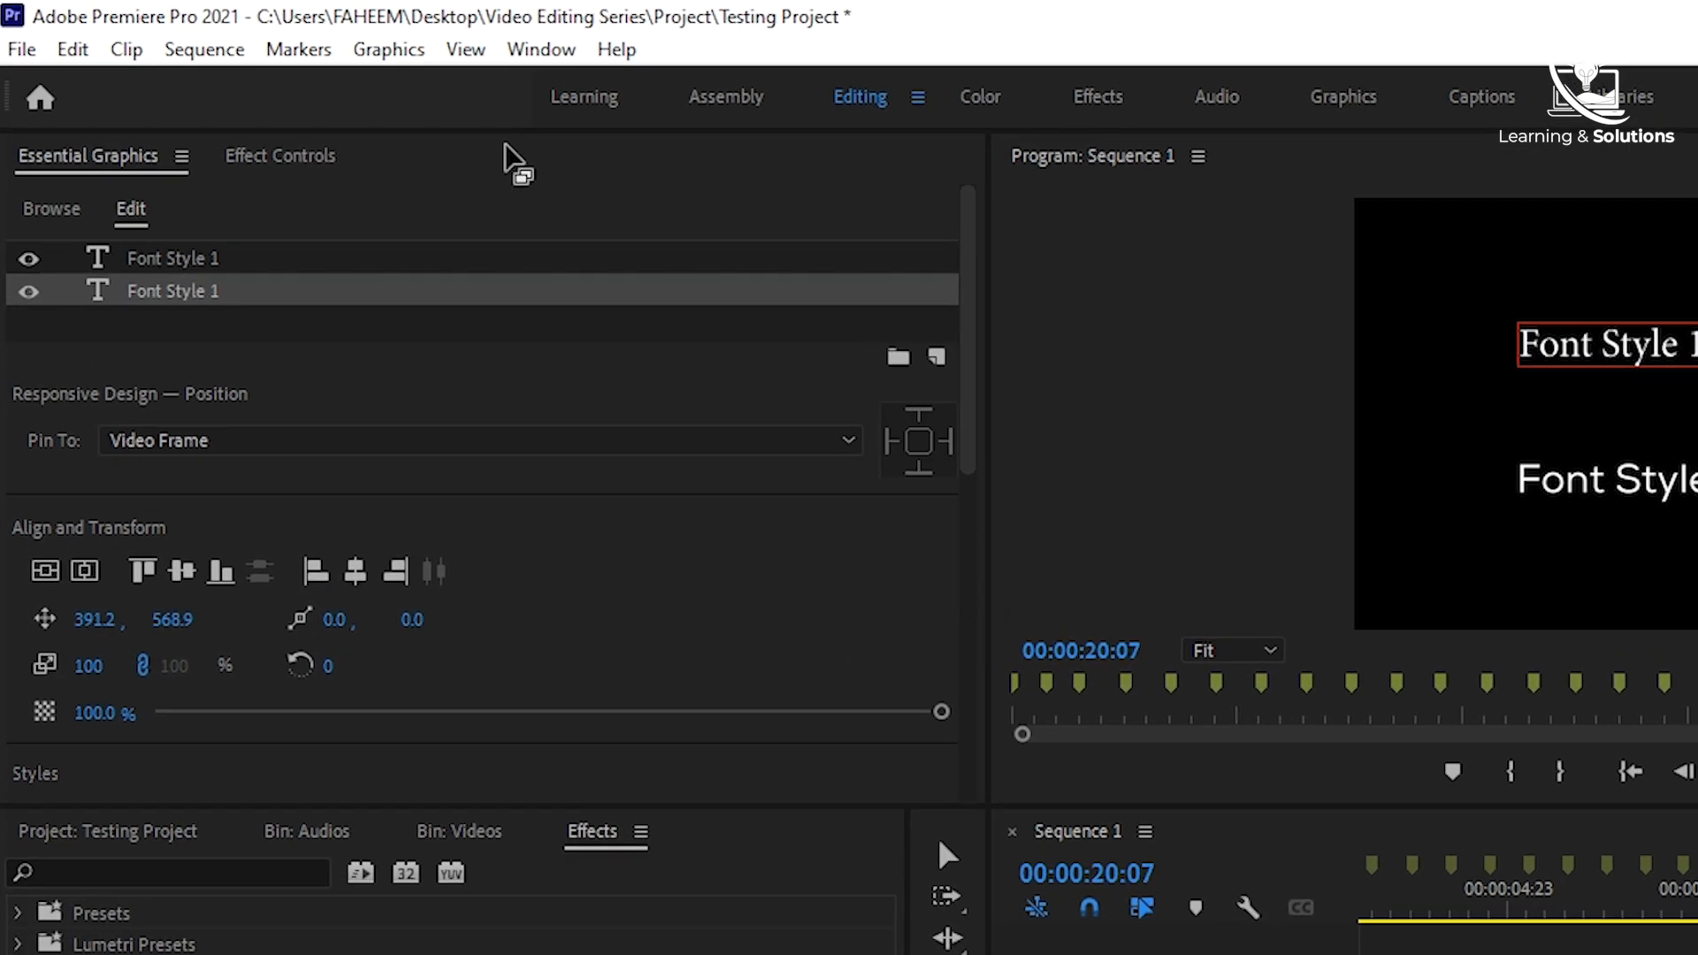
- Start a project-wide font replacement and choose a4 serif as the replacement for Minion Pro Regular
click(265, 38)
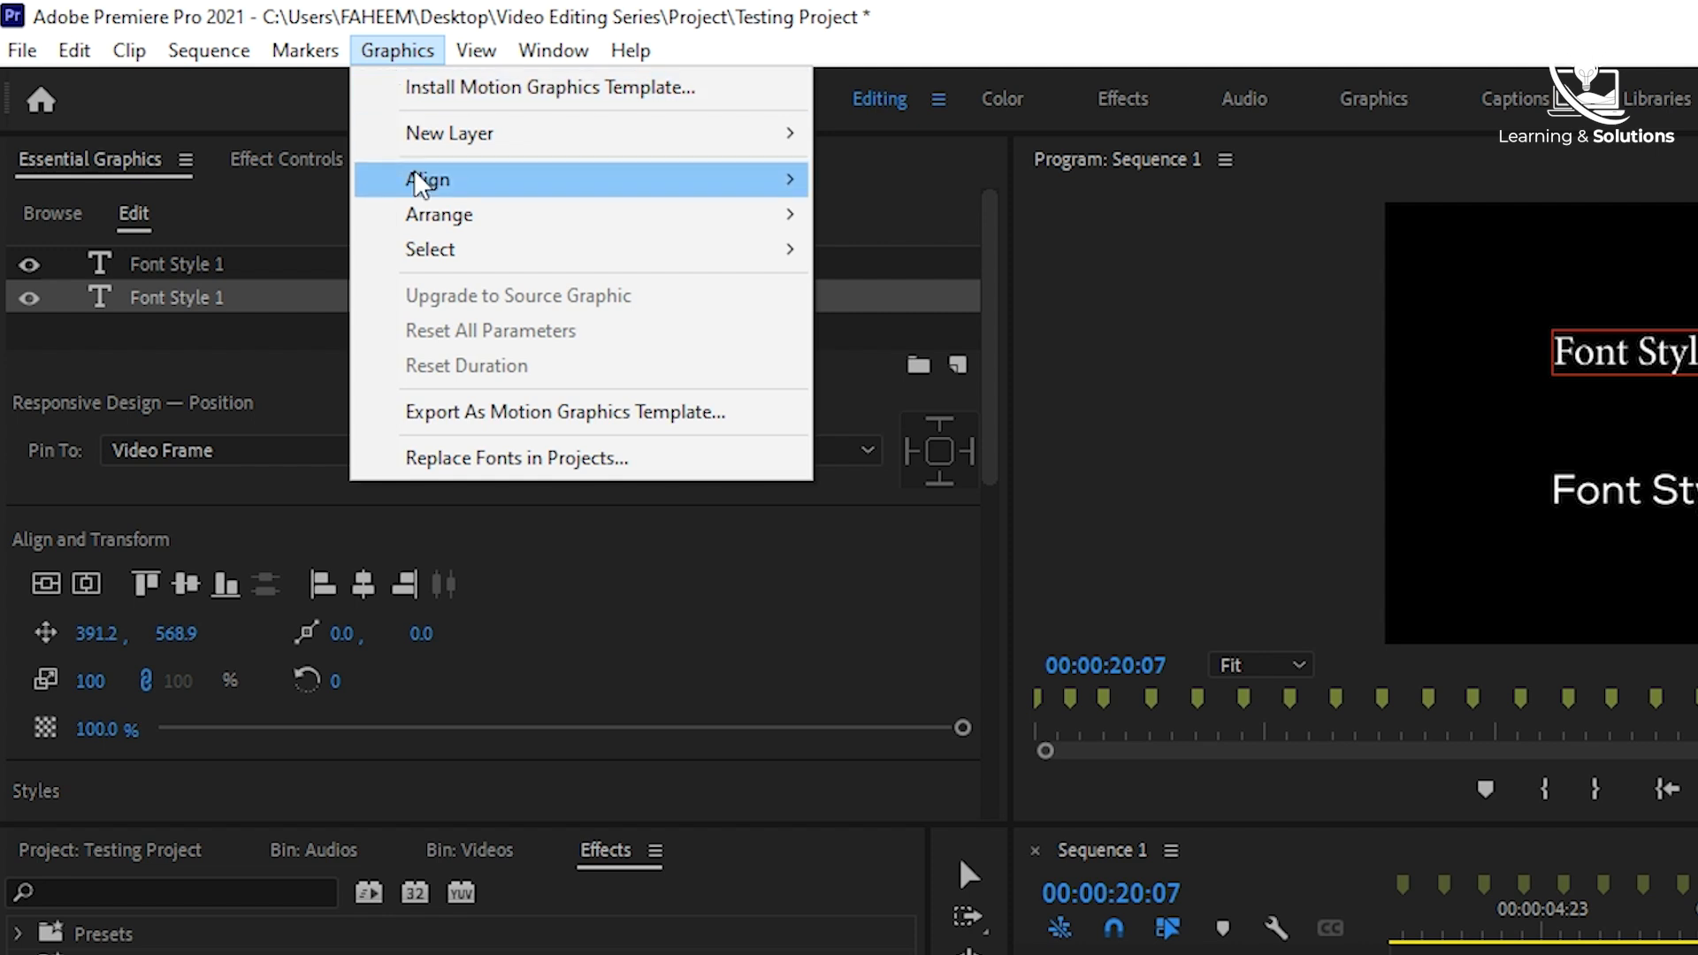
click(476, 460)
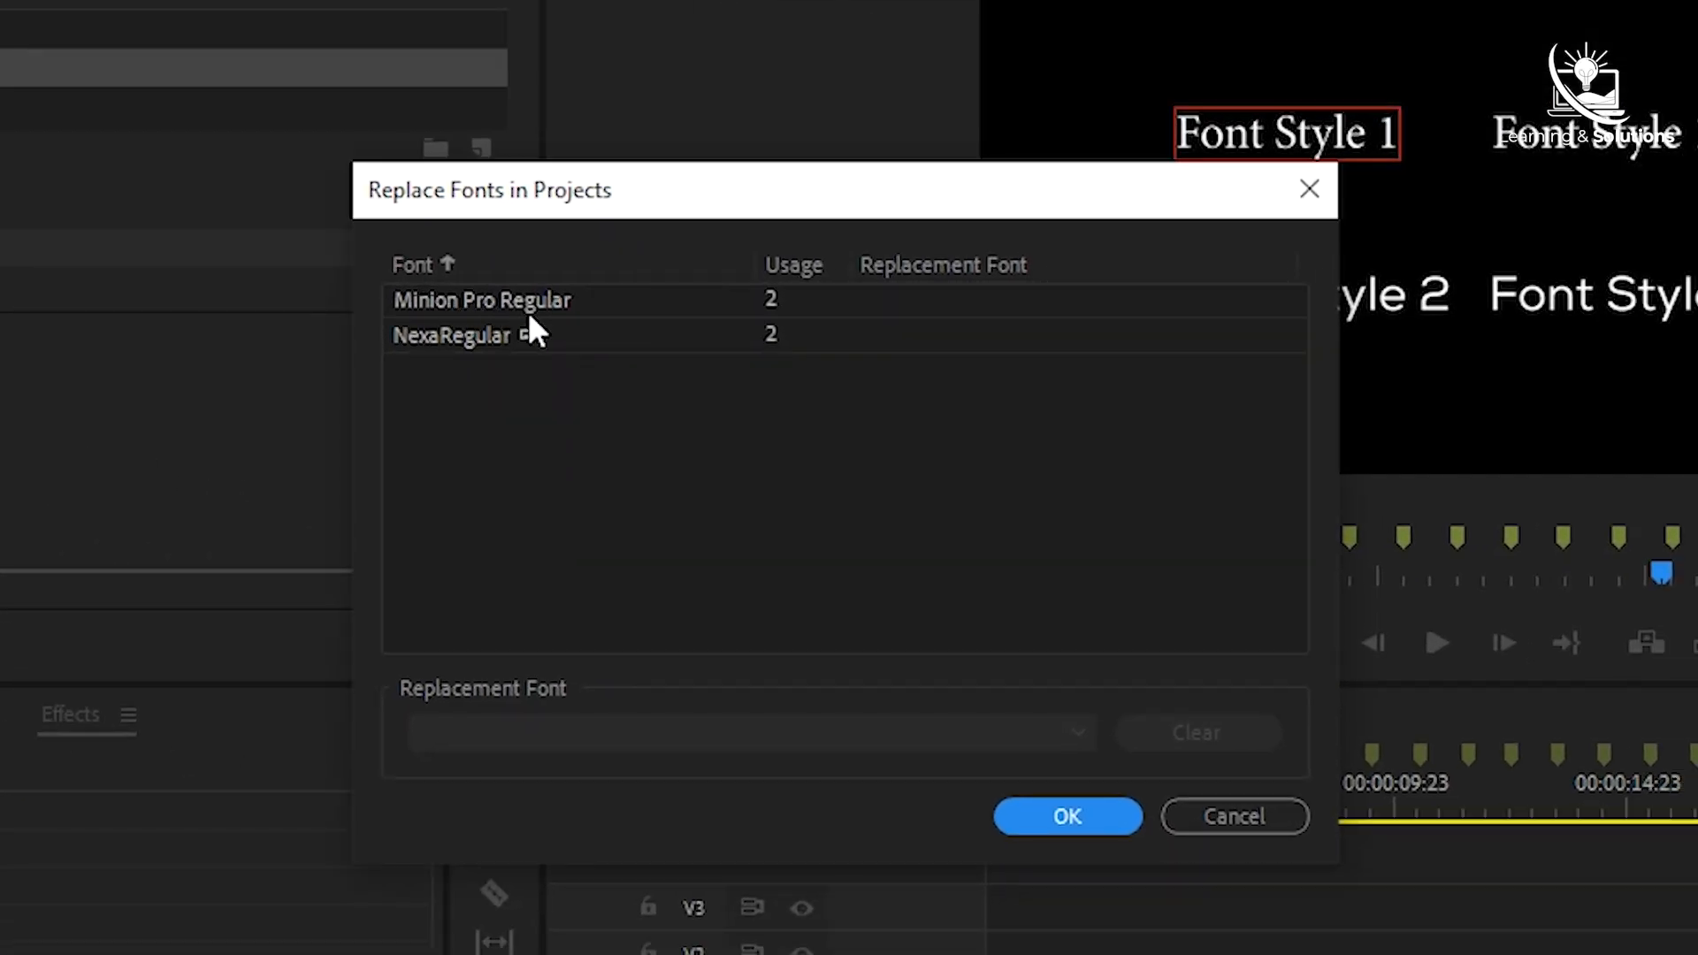
click(472, 298)
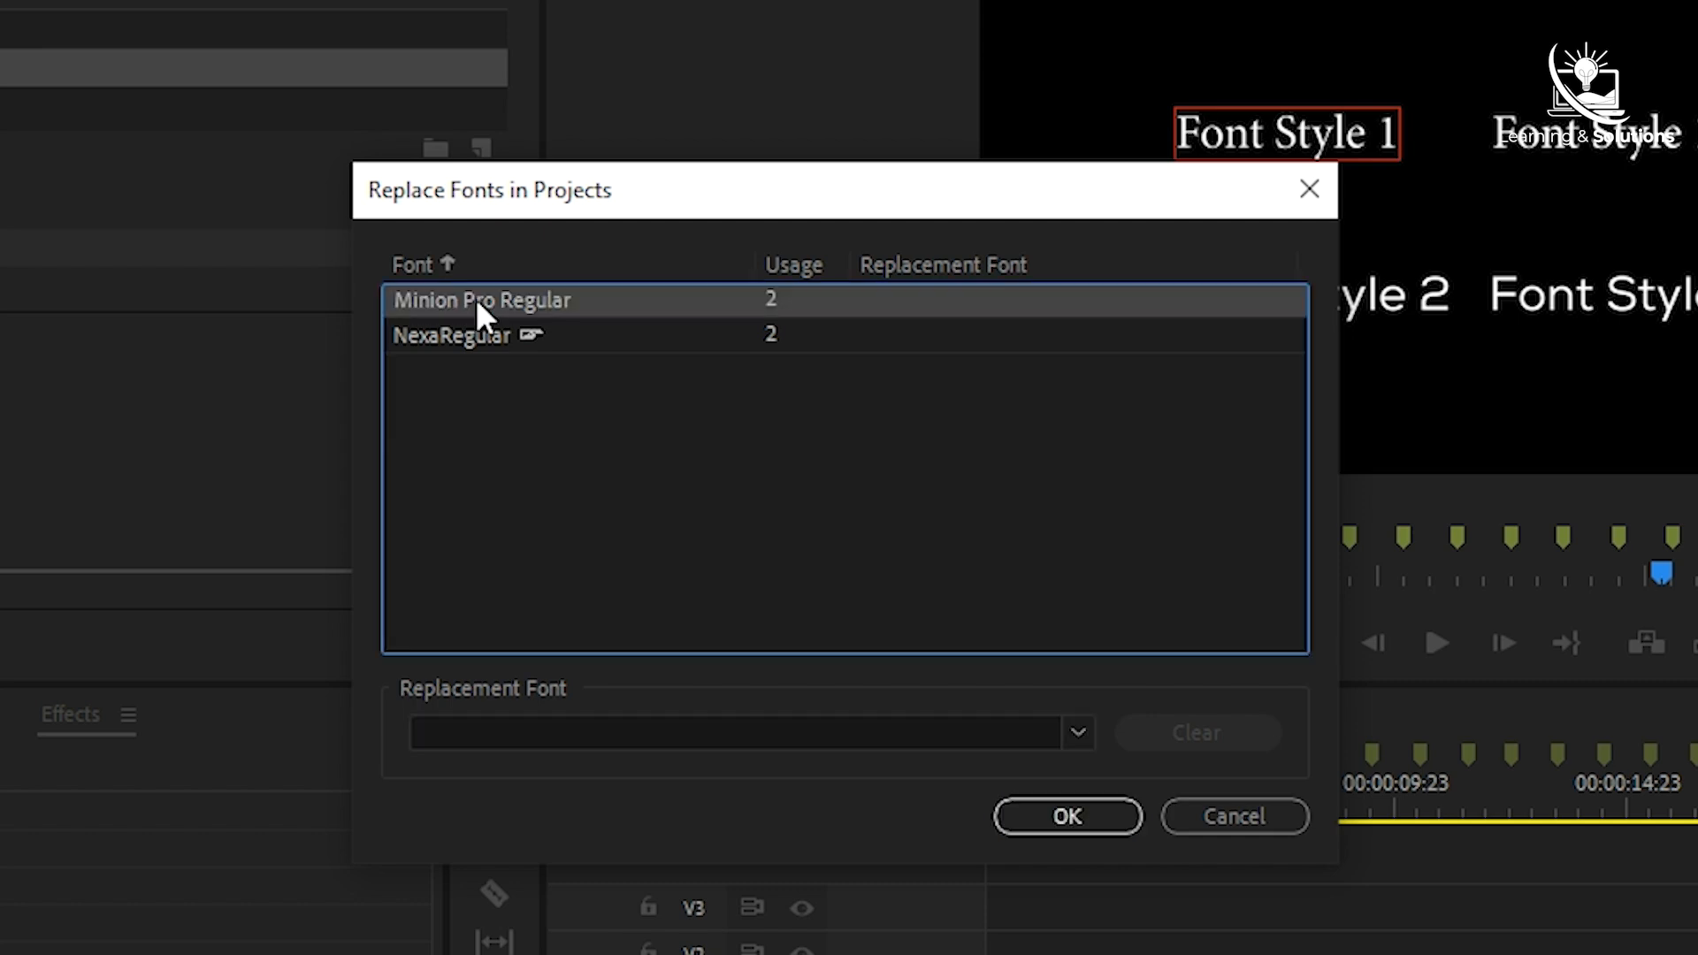
click(1081, 734)
click(870, 53)
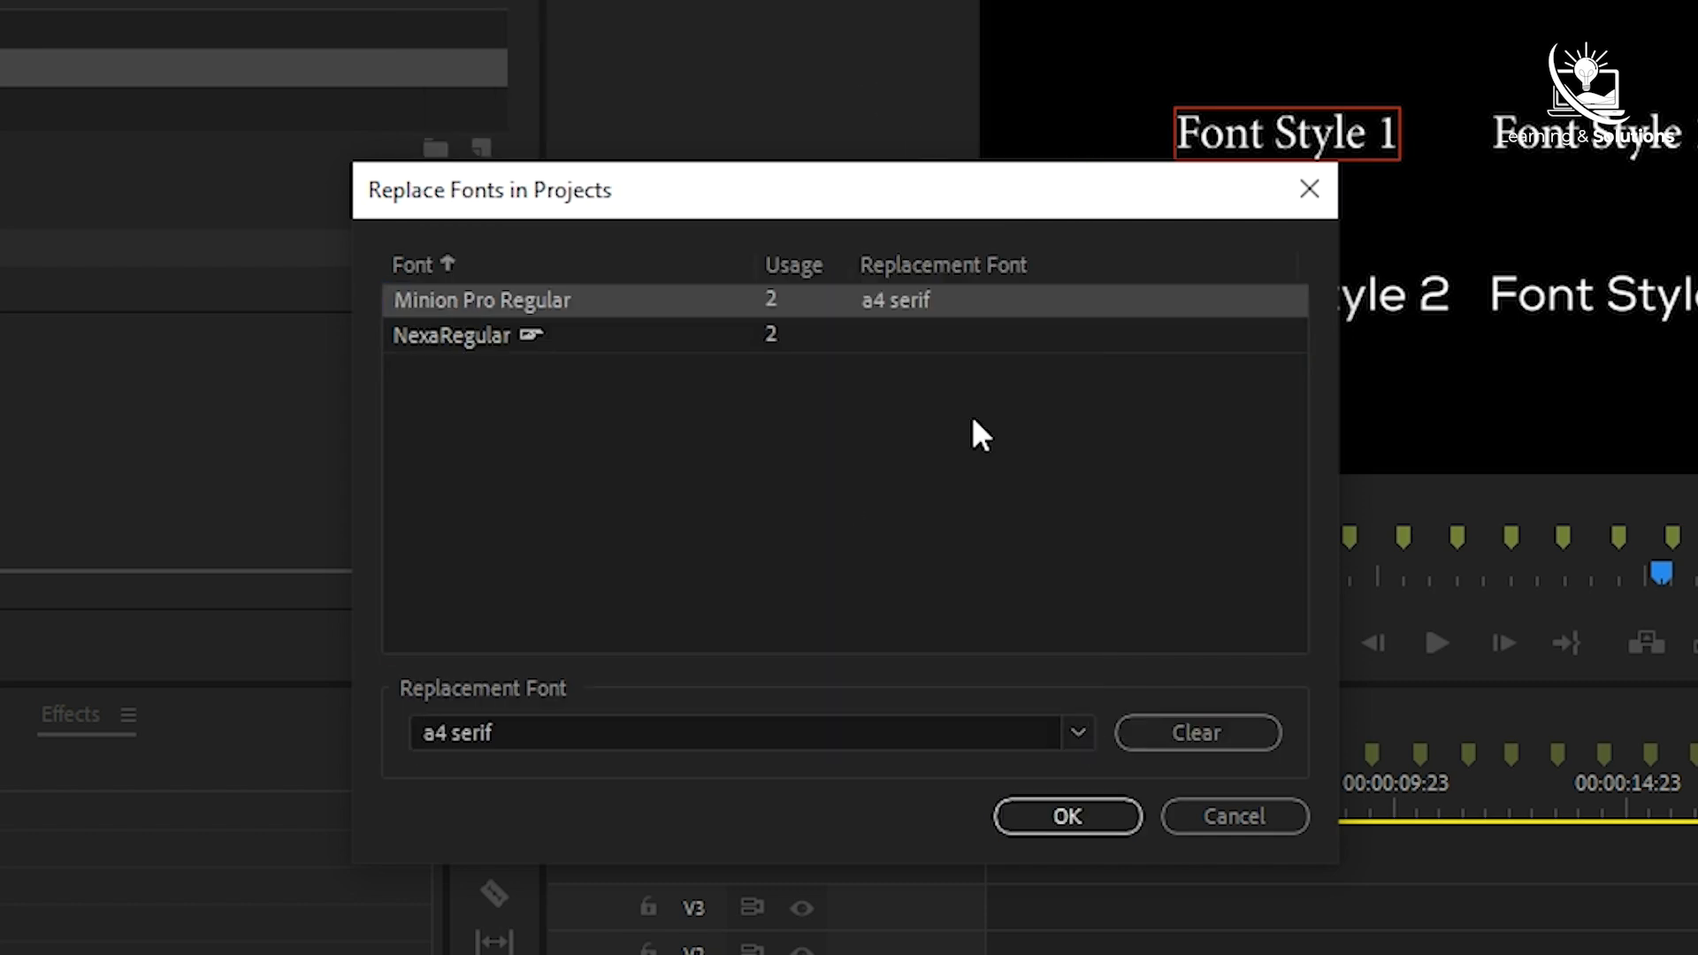
- Choose Barlow Condensed Thin as the replacement for NexaRegular and apply the font replacements to the project
click(973, 335)
click(1078, 732)
click(847, 606)
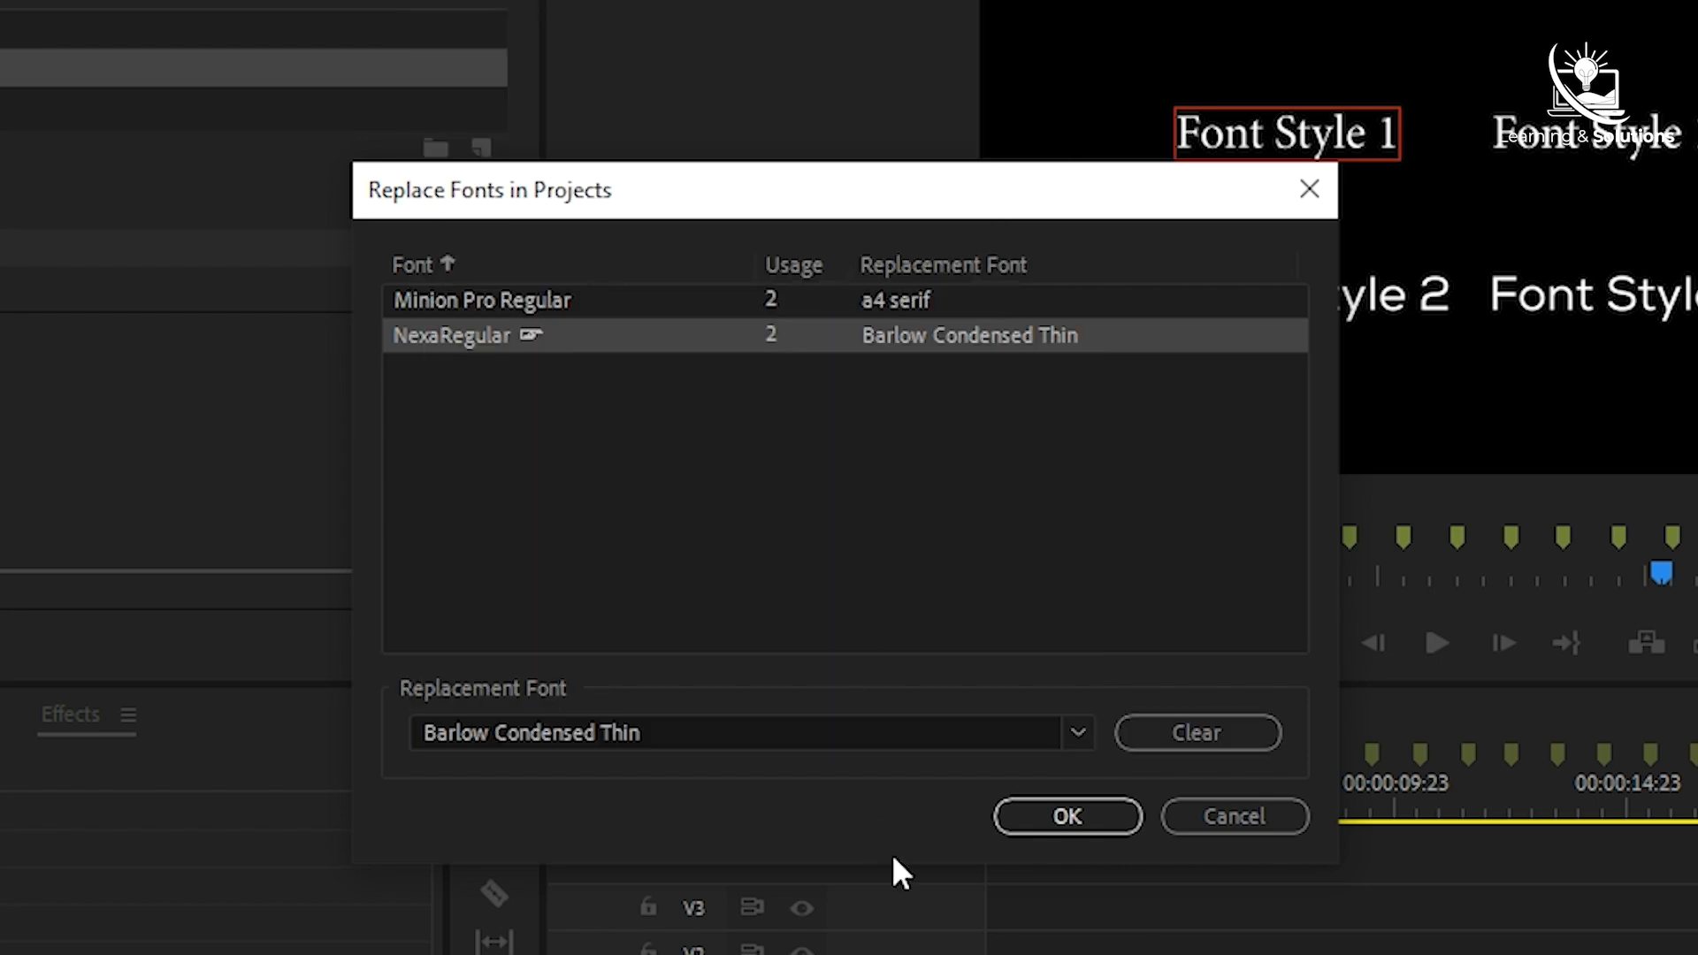
click(1081, 814)
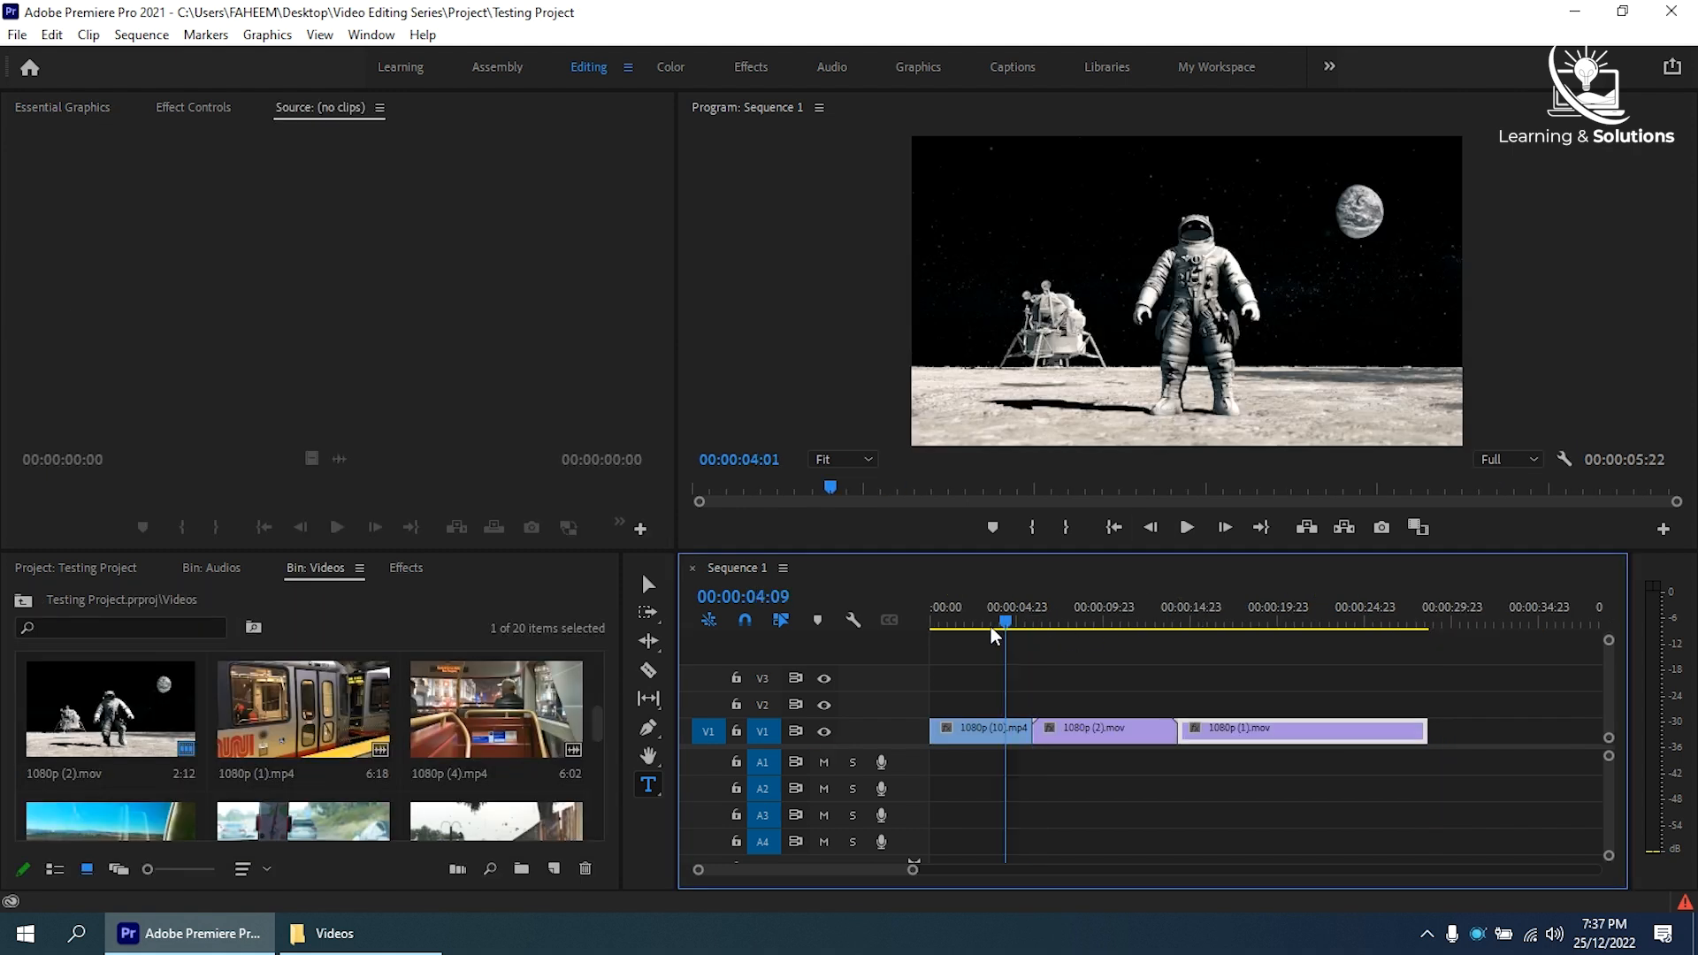
- Scrub Sequence 1 to 00:00:07:06, play it, and shuttle playback backward and forward with a stop in between
drag(991, 627, 1053, 635)
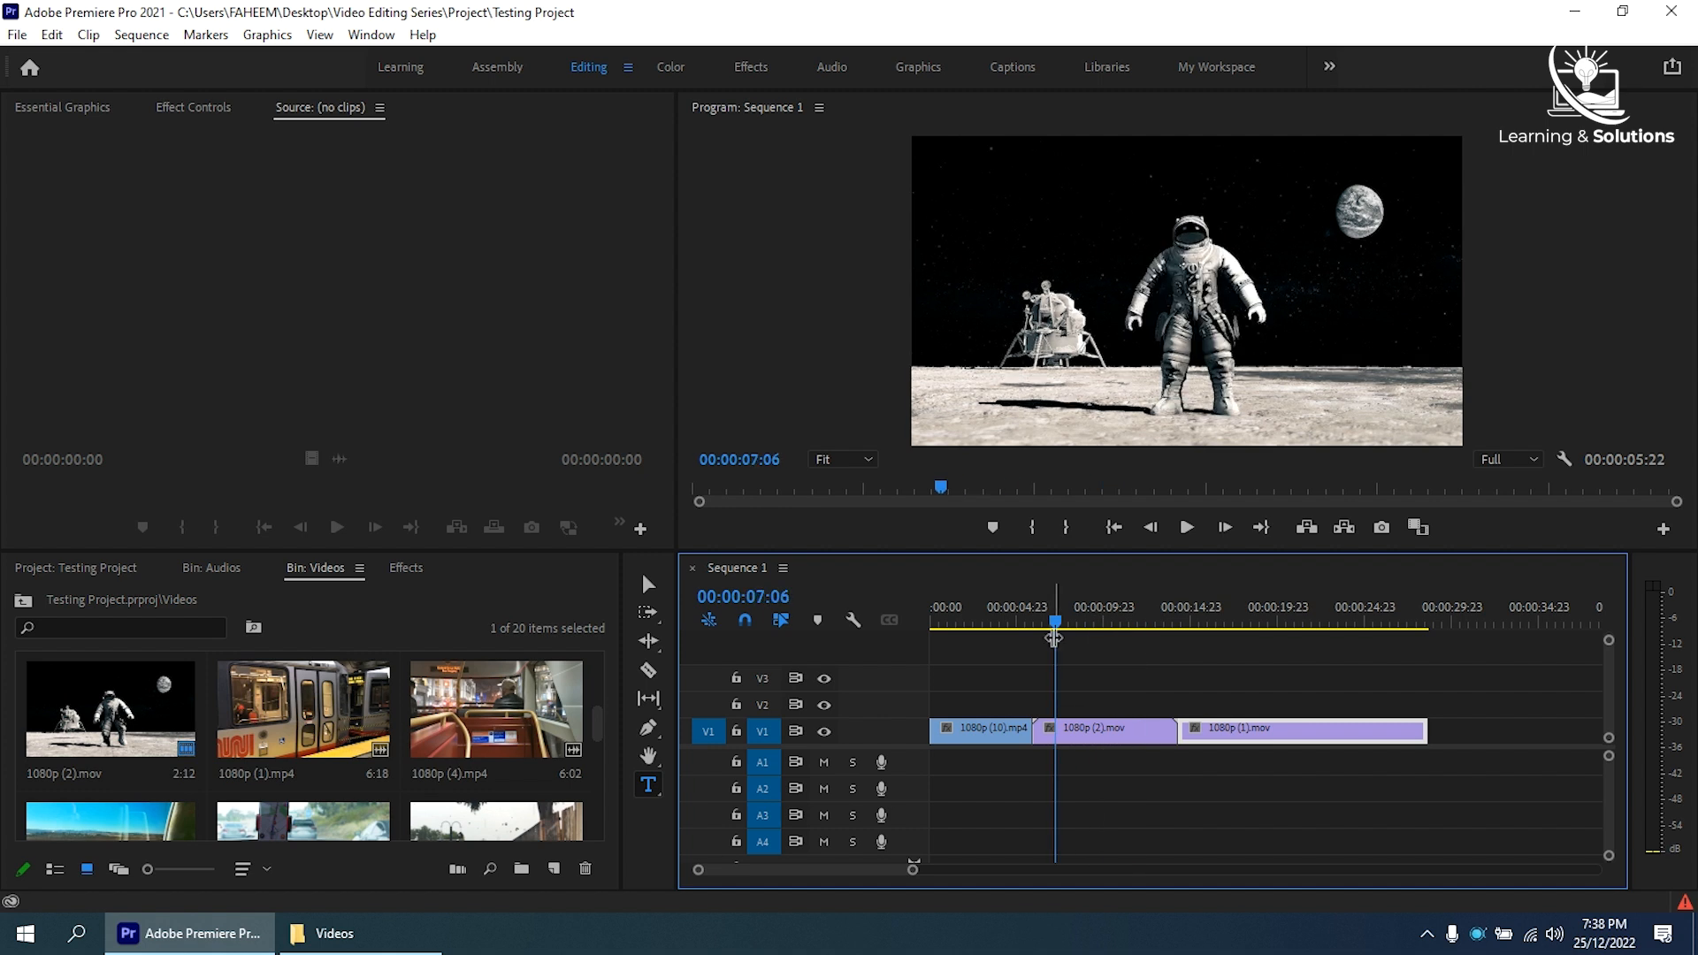
key(space)
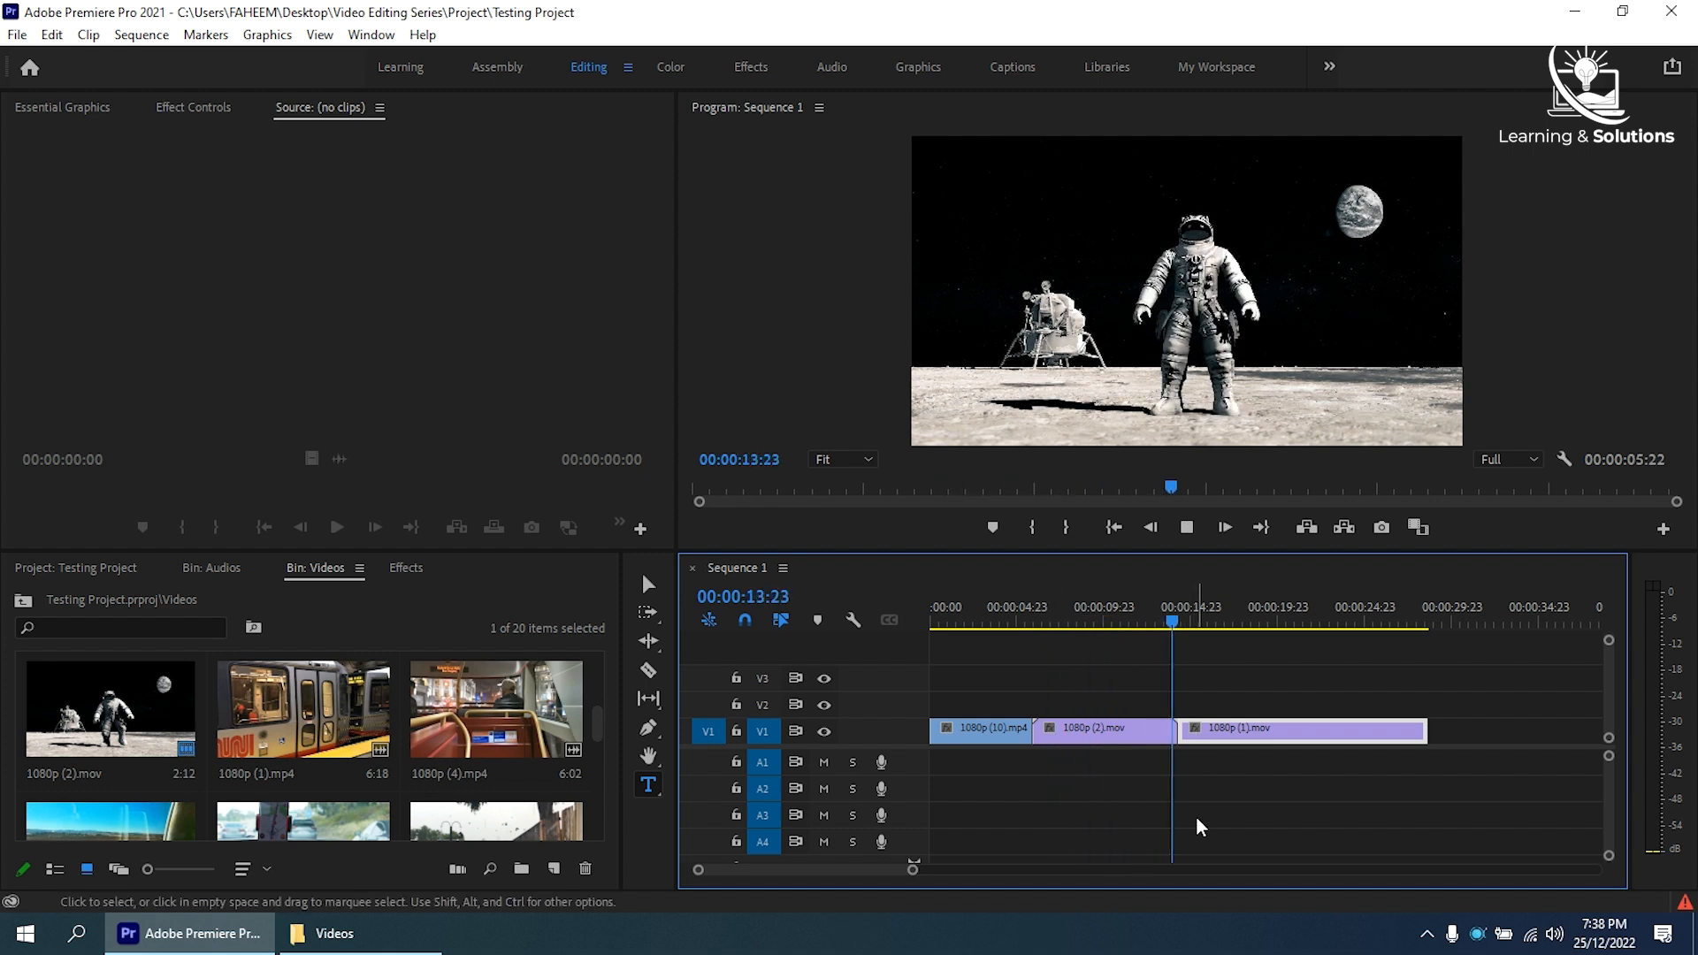
key(j)
key(l)
key(j)
key(k)
key(l)
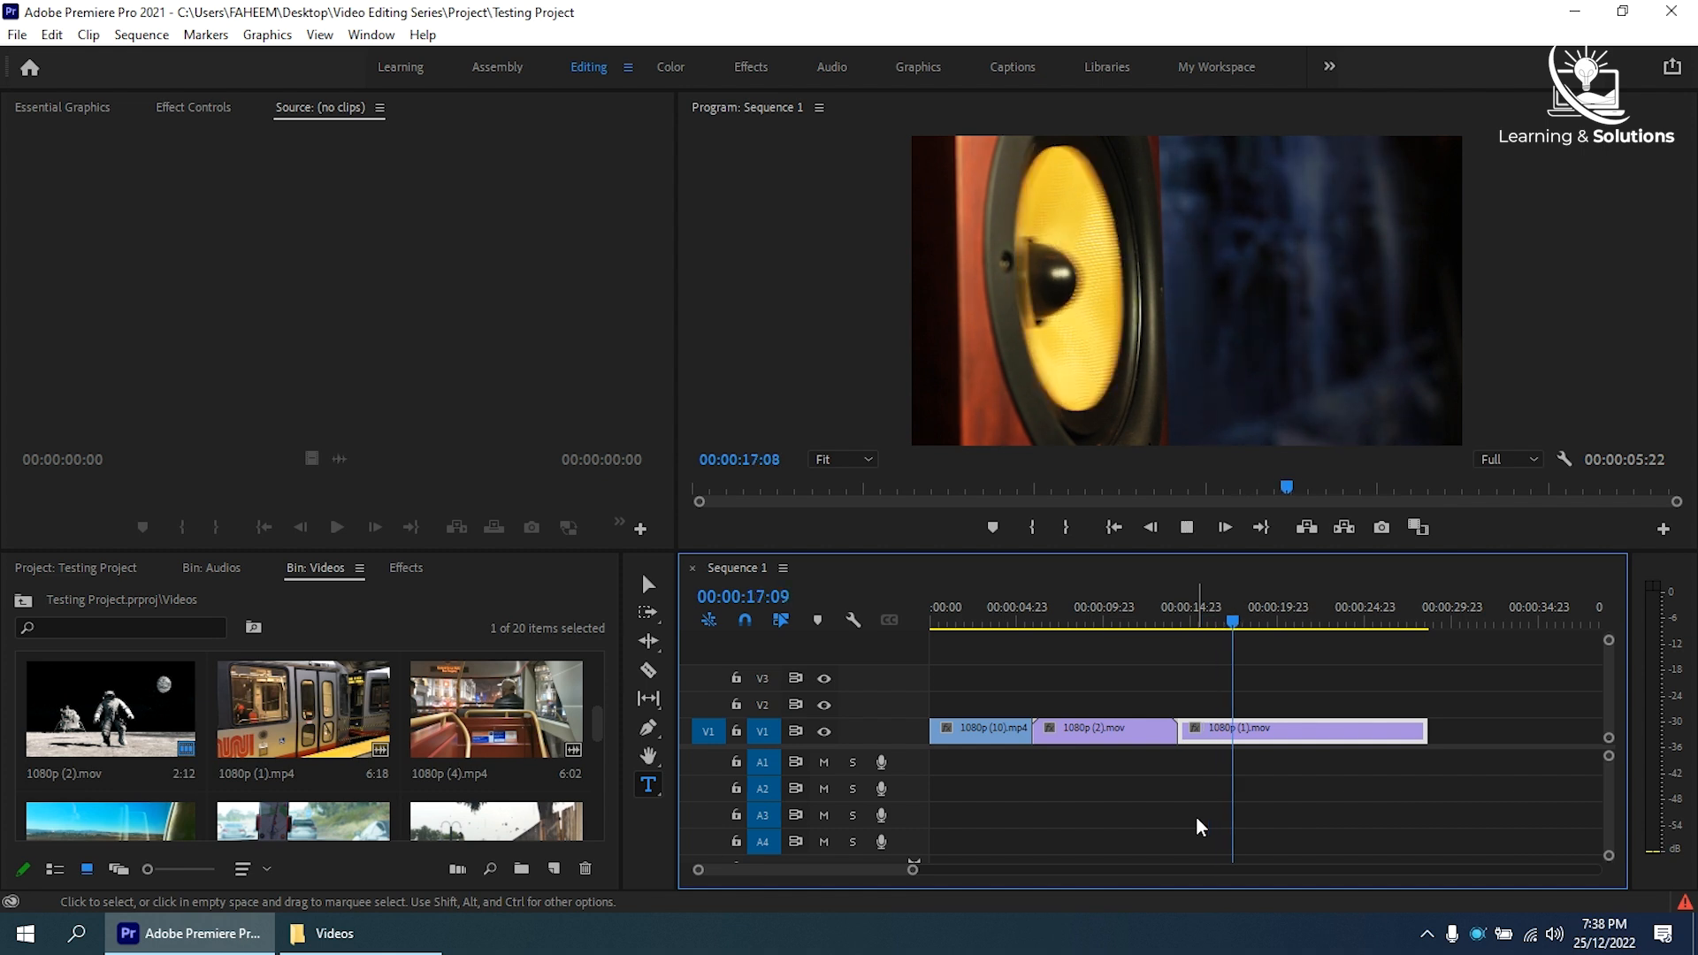
- Shuttle playback of Sequence 1 repeatedly backward and forward at increased speed, stopping between each change of direction
key(j)
key(j)
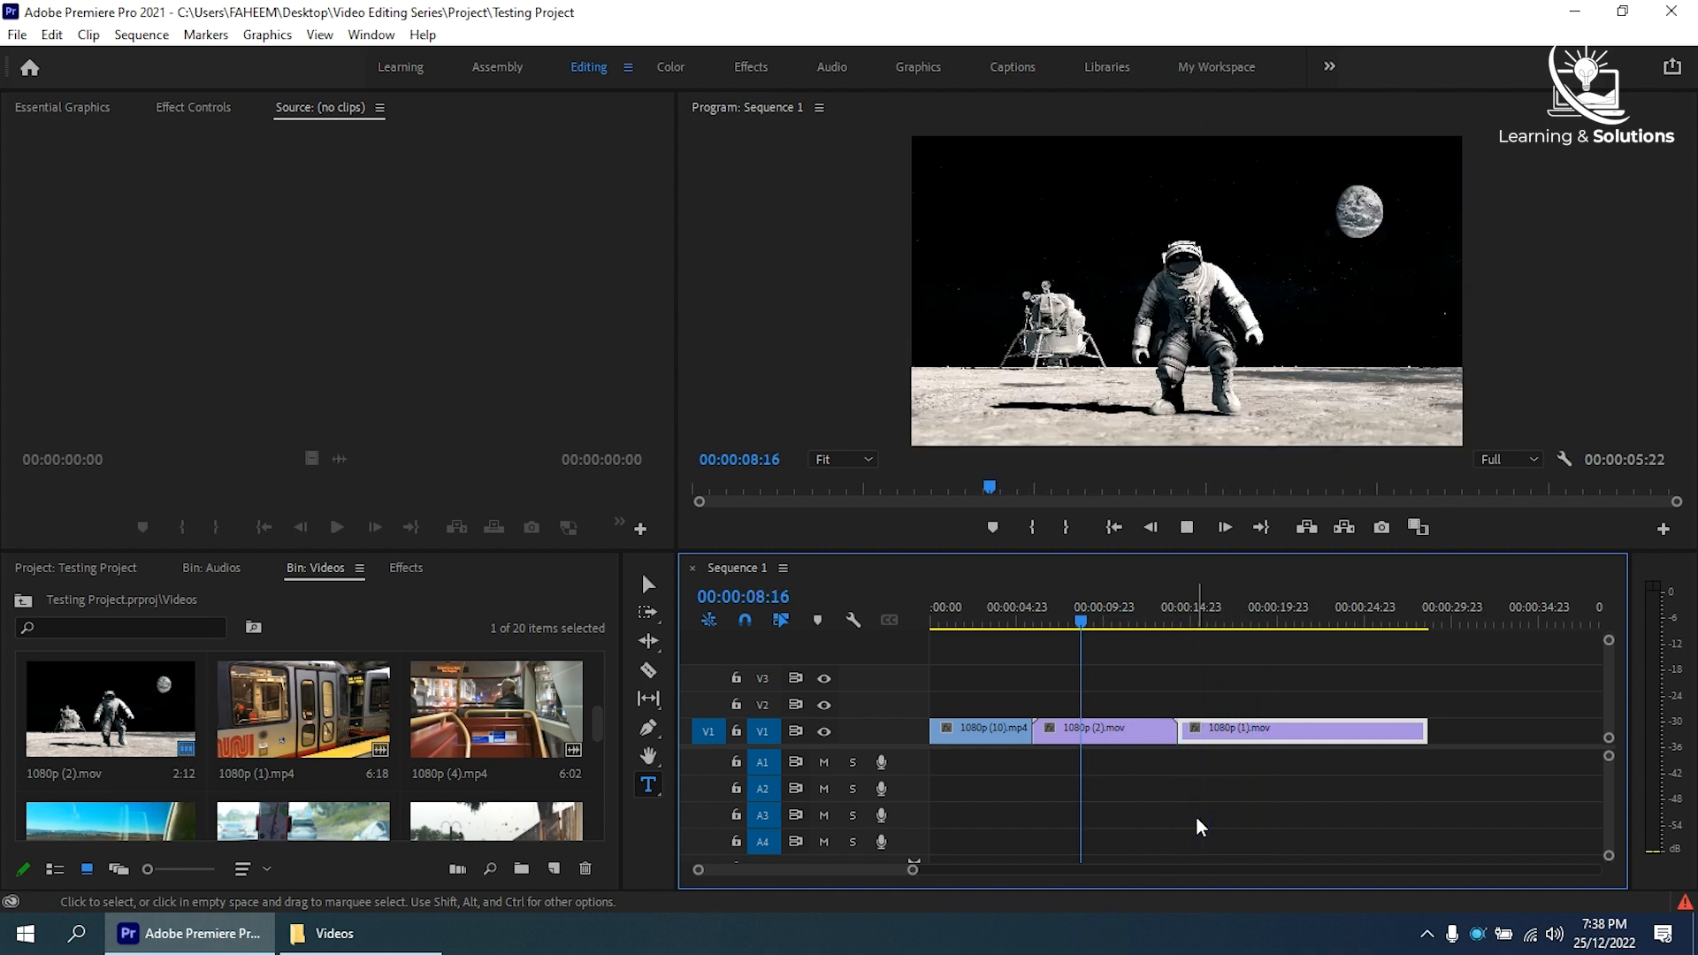
key(k)
key(l)
key(l)
key(k)
key(j)
key(j)
key(k)
key(l)
key(l)
key(k)
key(j)
key(j)
key(k)
key(l)
key(l)
key(k)
key(j)
key(j)
key(k)
key(l)
key(l)
key(k)
key(j)
key(j)
key(k)
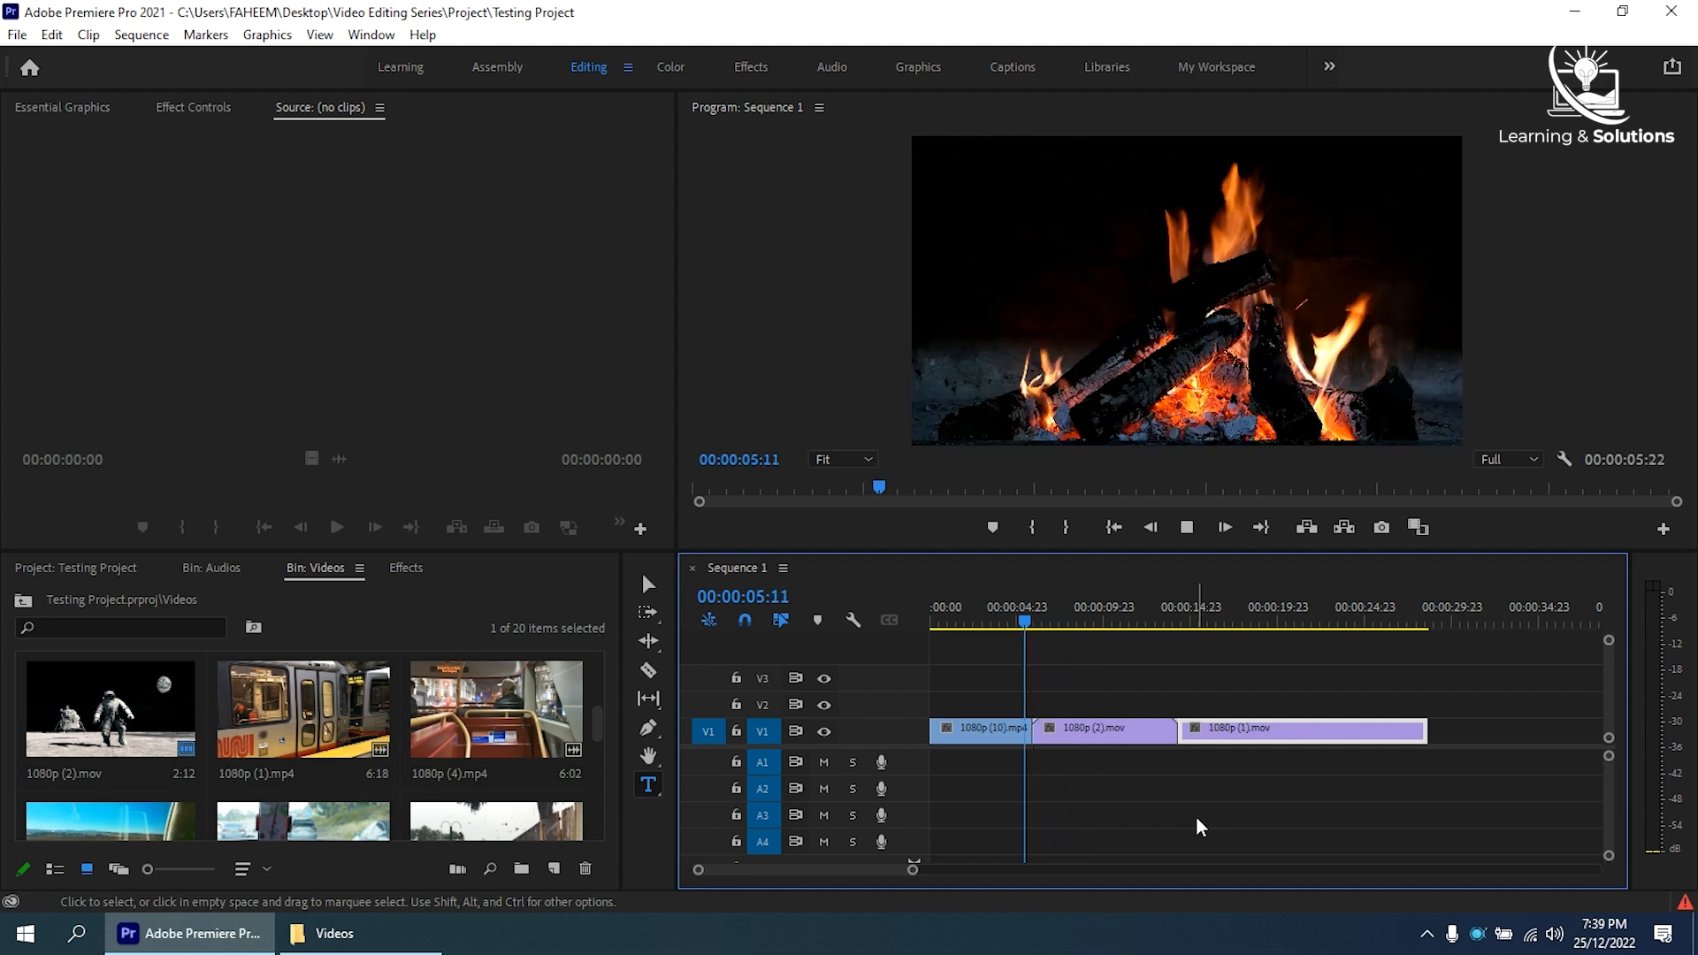
- Fast-play Sequence 1 from its beginning, stop at 00:00:06:08, and ripple-trim the start of 1080p (2).mov to that point
key(Home)
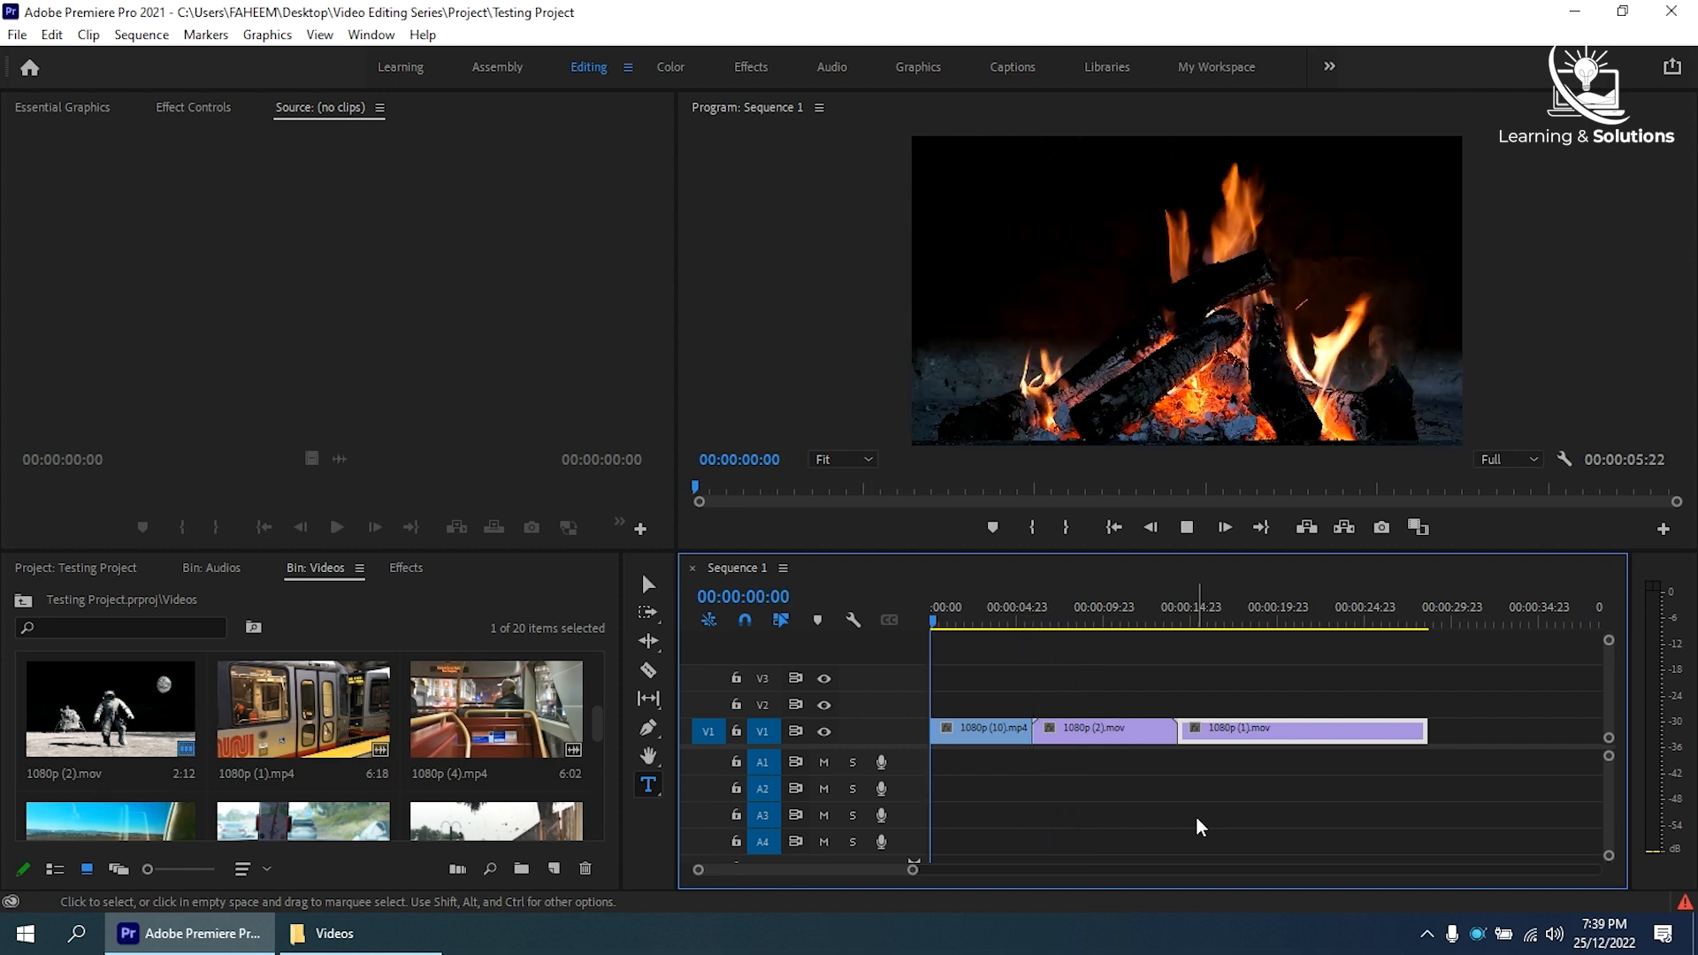
key(l)
key(l)
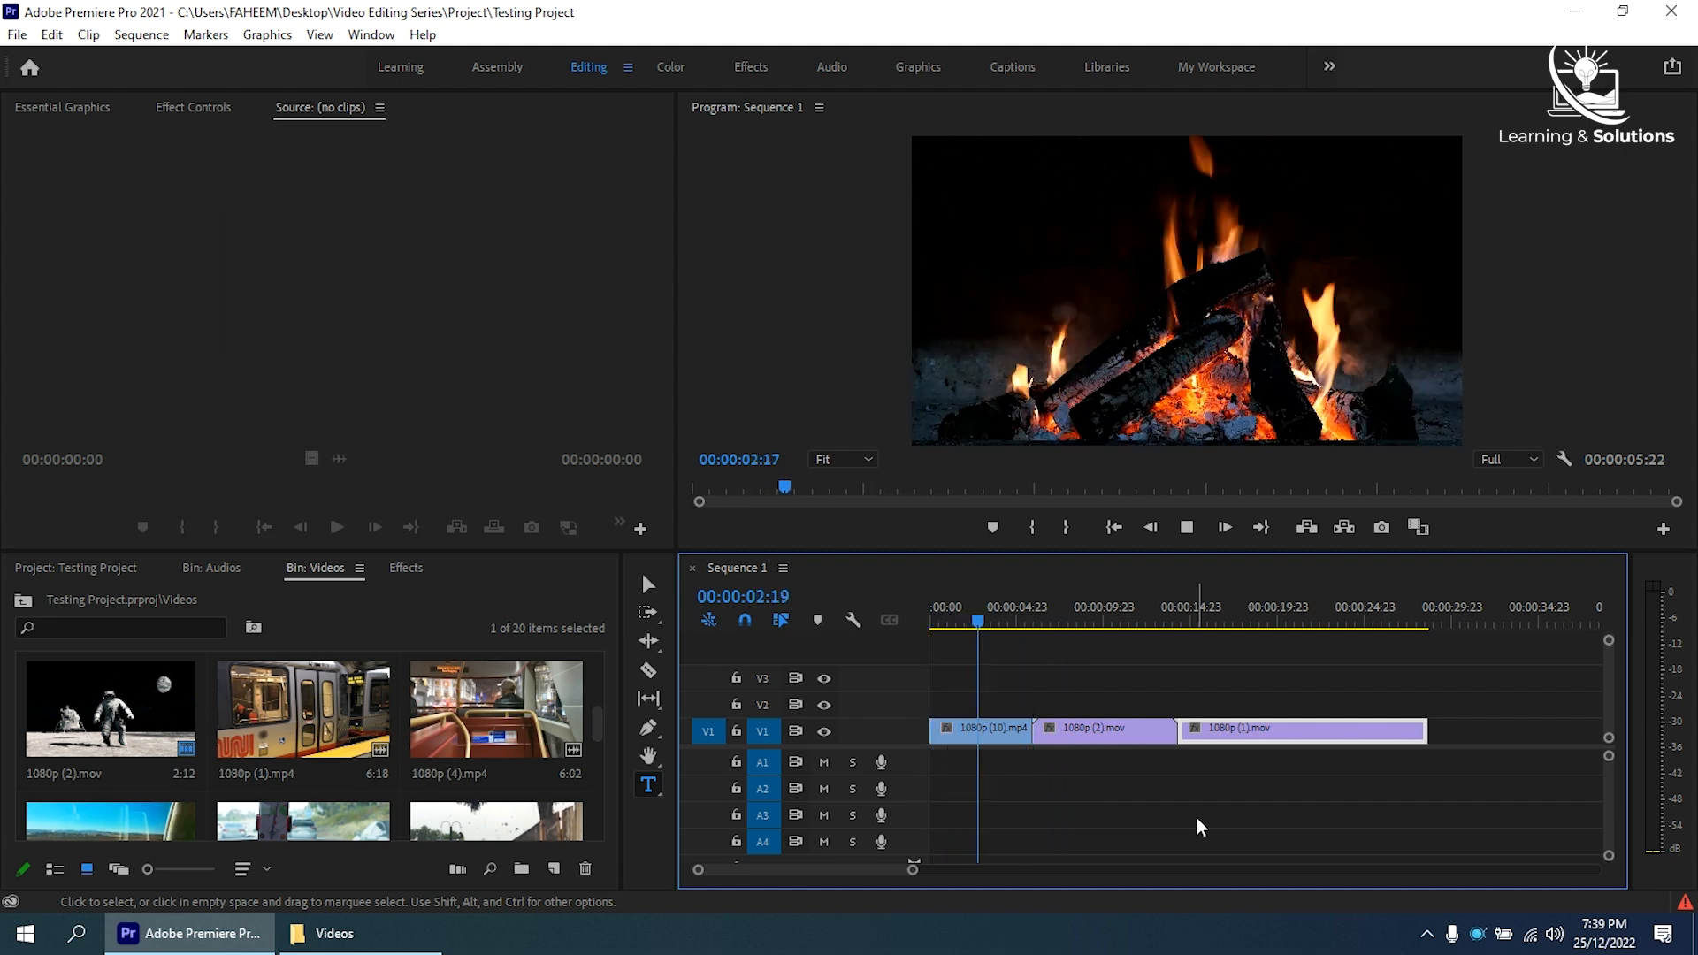
key(k)
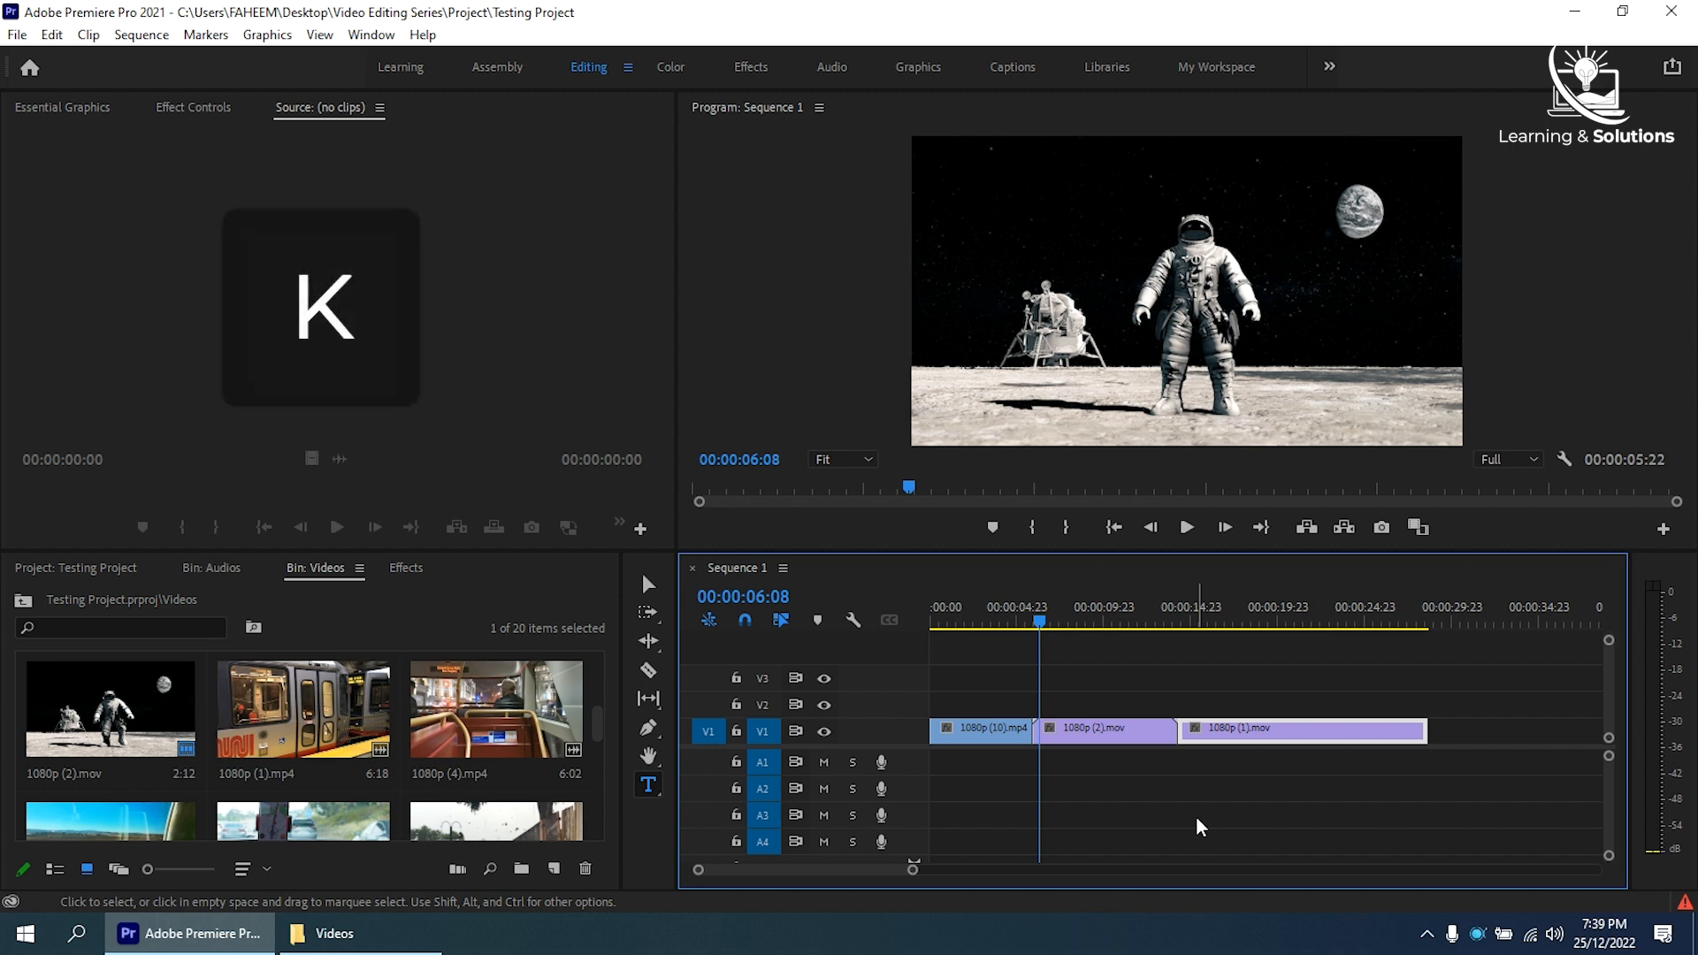
key(q)
key(w)
- Ripple-trim the end of 1080p (2).mov in stages to 00:00:13:00, 00:00:12:04 and 00:00:11:09, moving the playhead between trims
key(space)
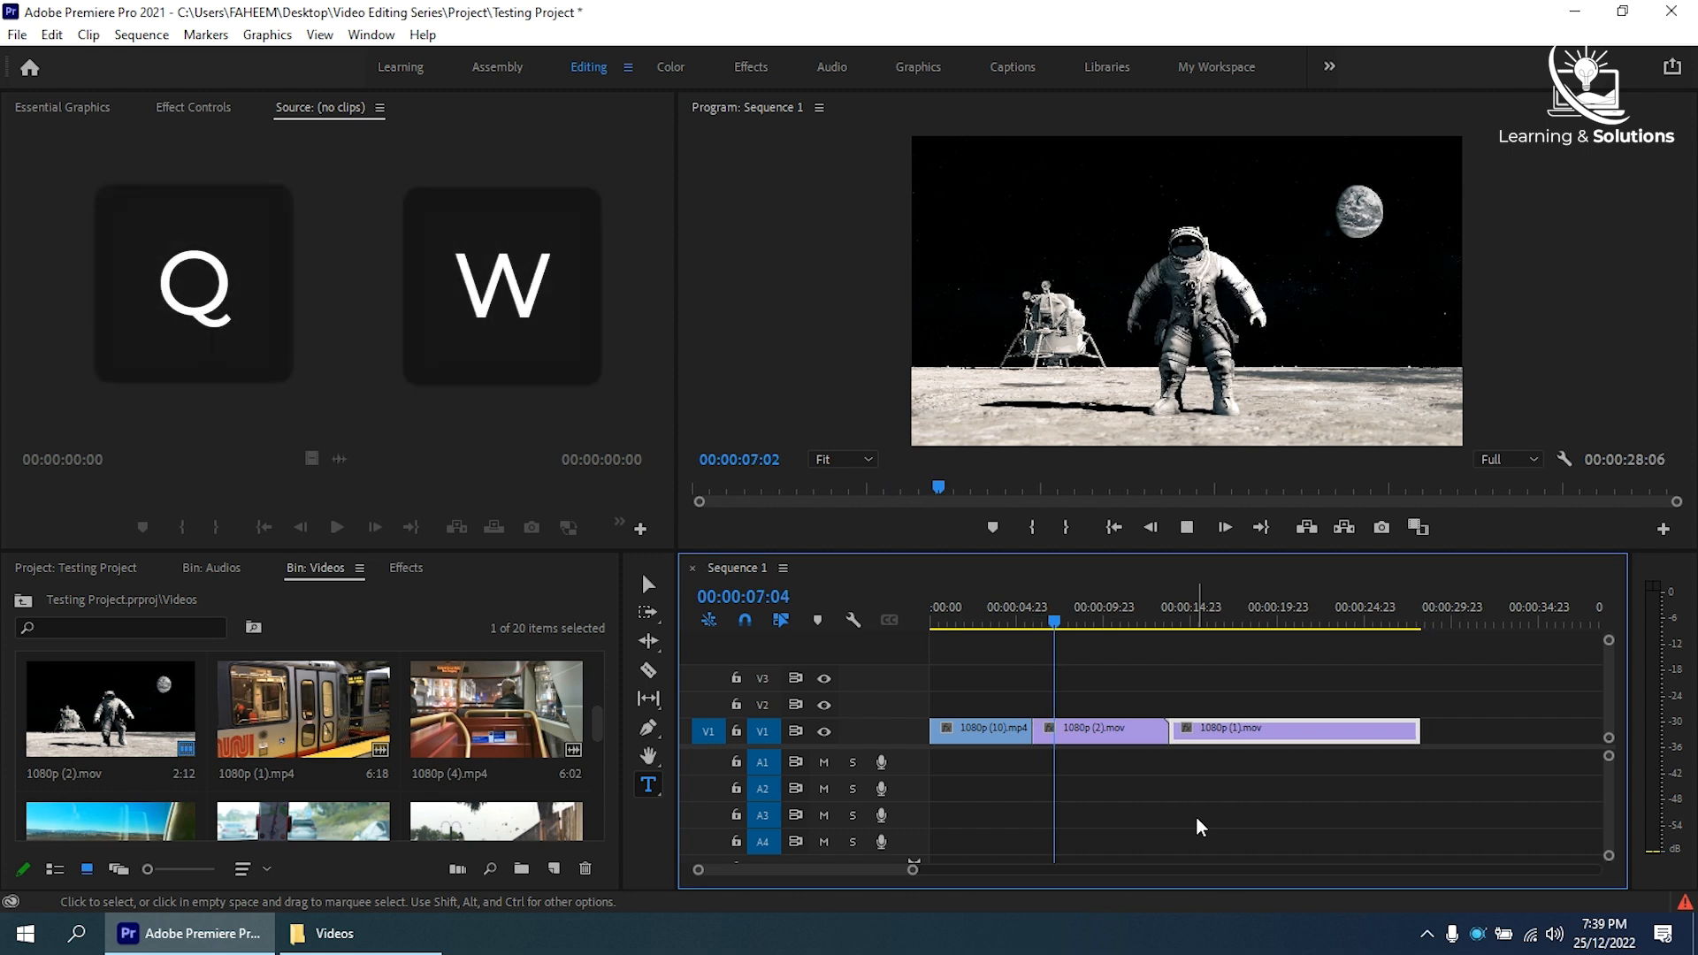
key(w)
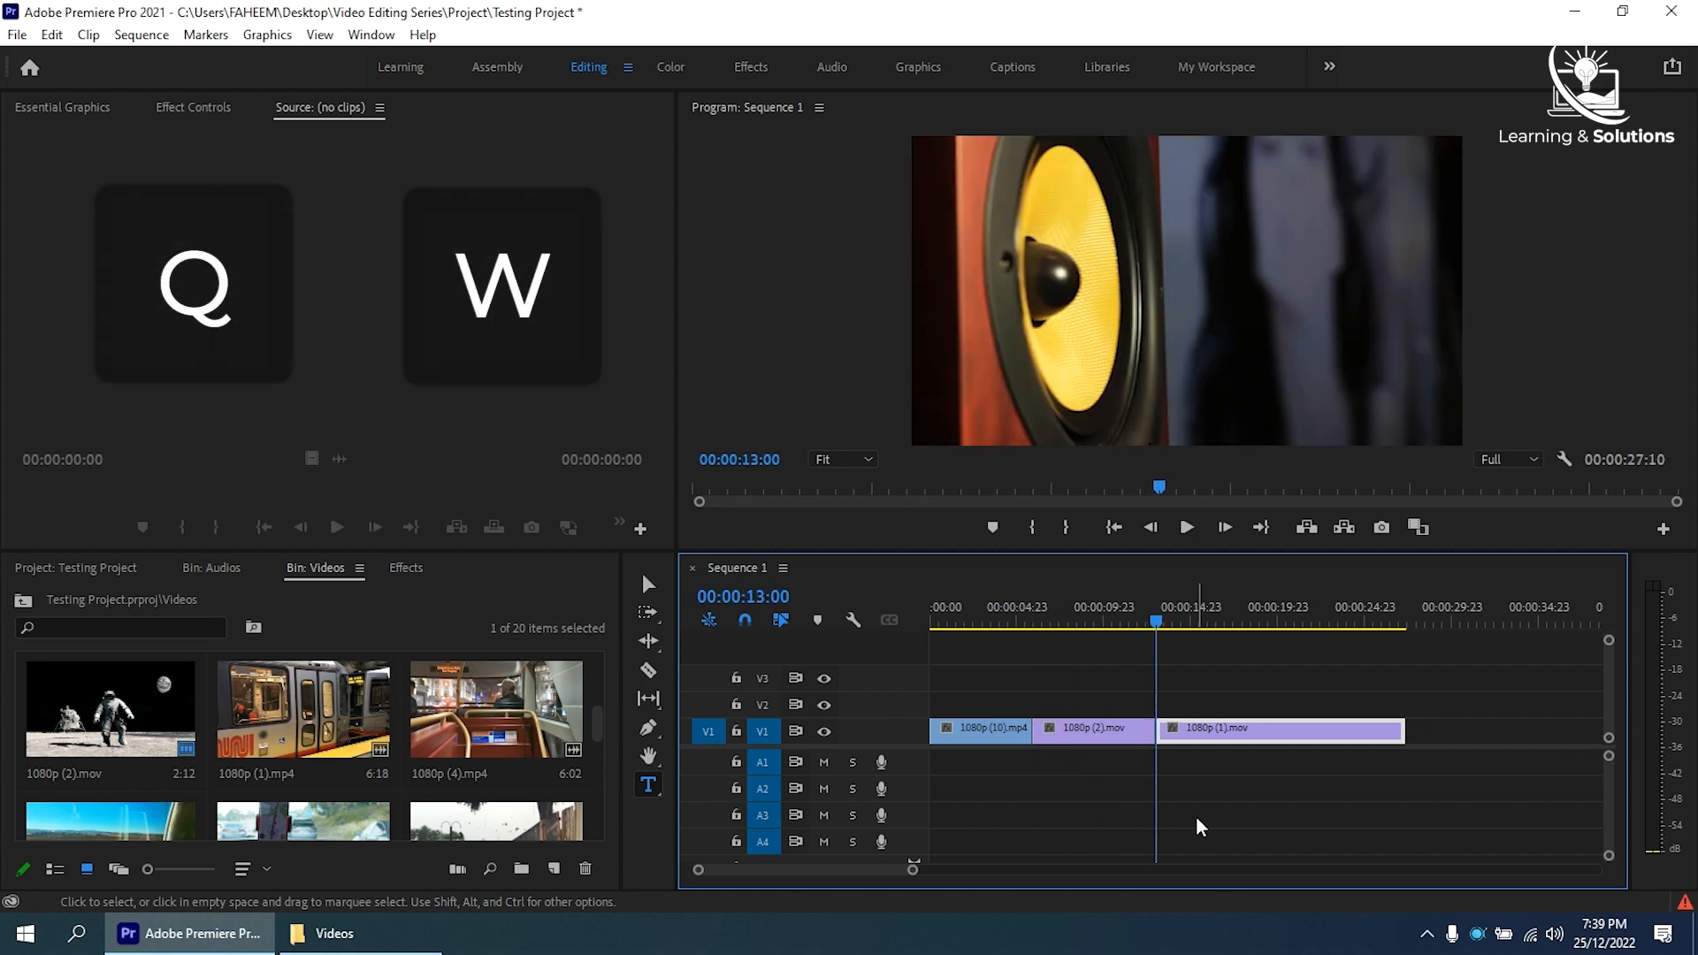
key(j)
key(k)
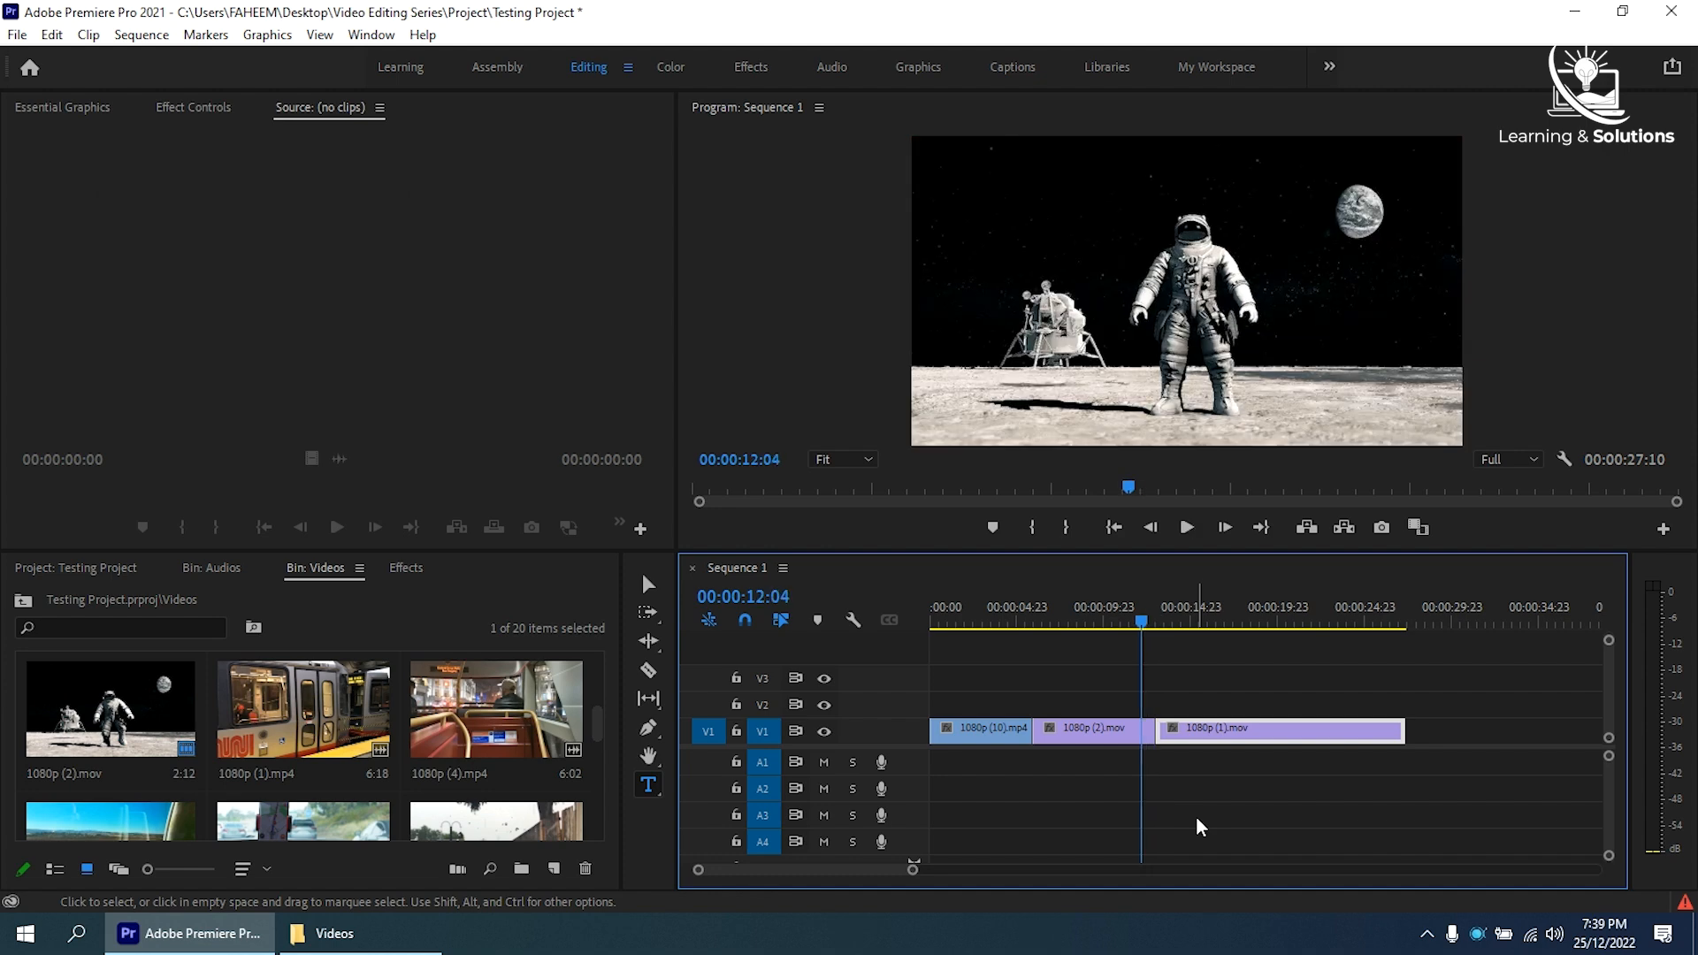
key(w)
key(j)
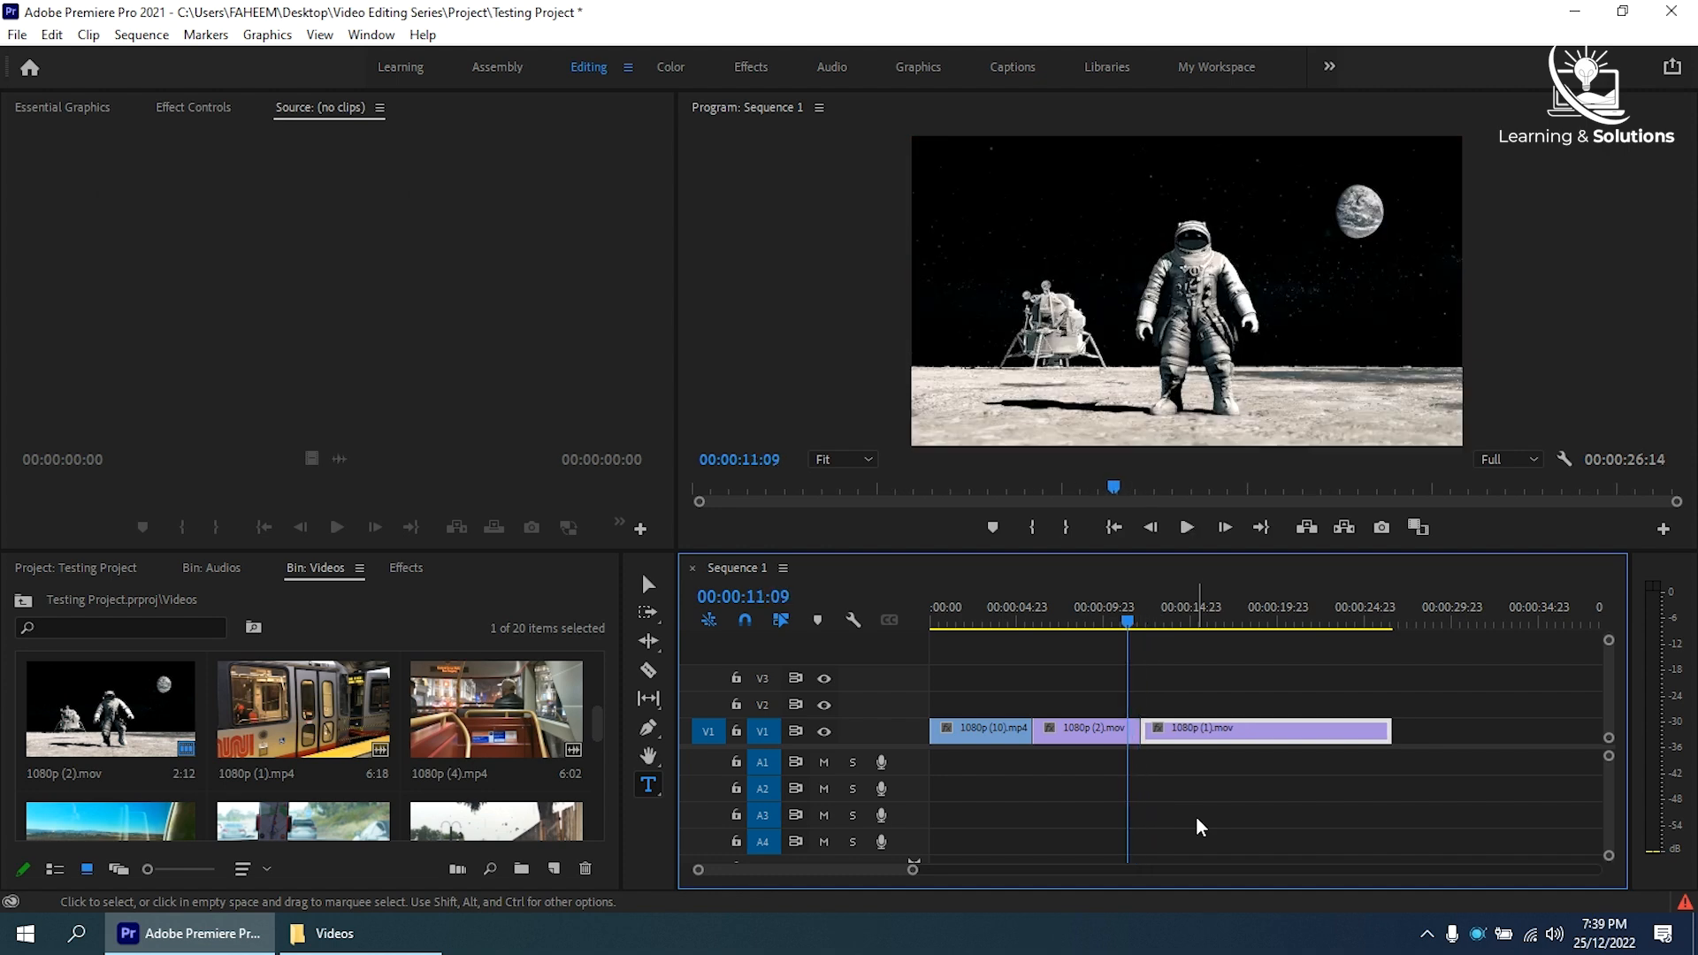
key(w)
- Try to ripple-trim the start of 1080p (2).mov to 00:00:10:14, and undo that trim
key(j)
key(k)
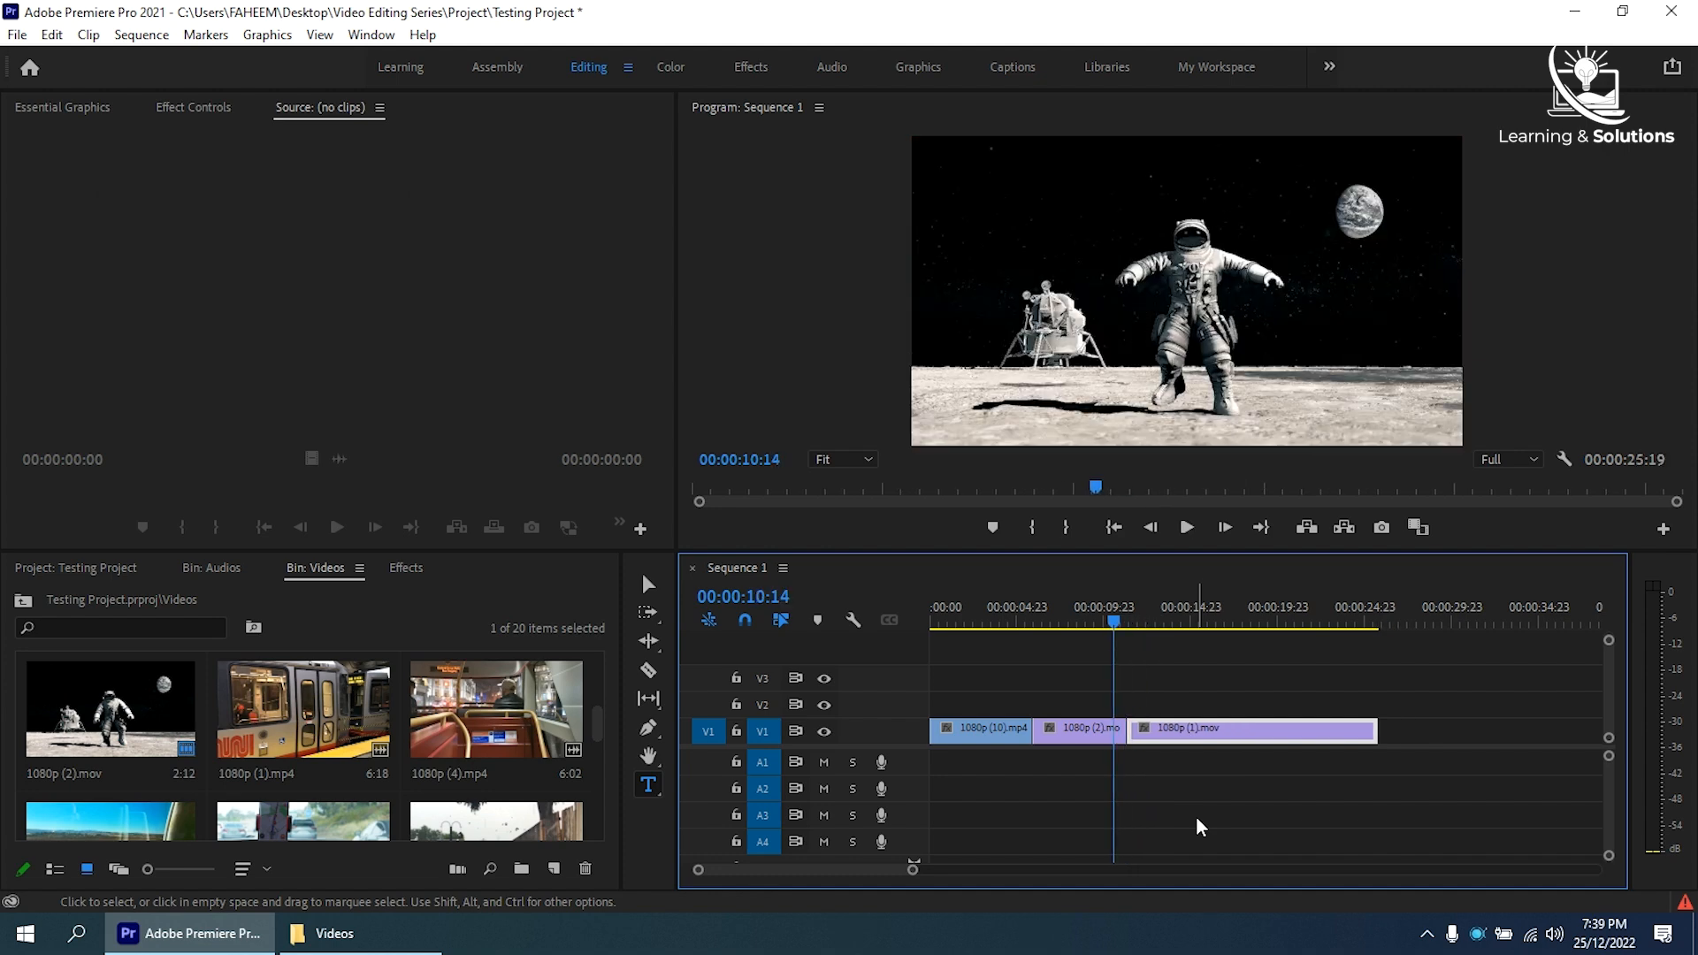
key(q)
key(ctrl+z)
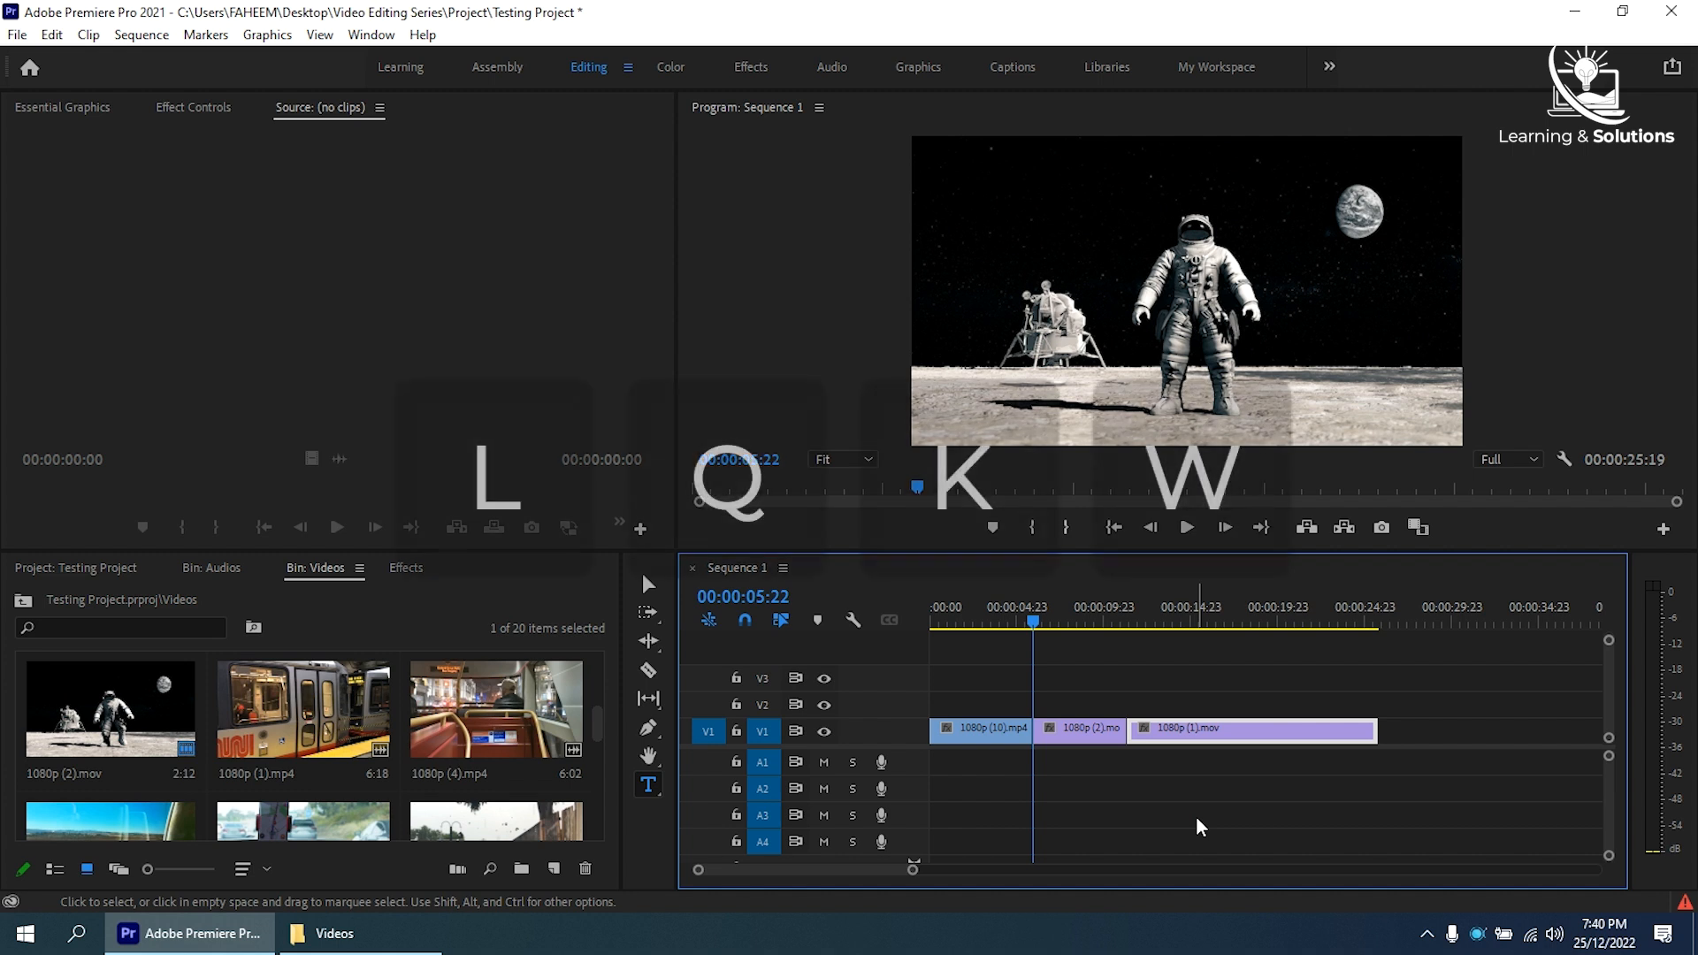
- Play Sequence 1 to 00:00:06:13, ripple-trim the start of 1080p (2).mov there, and play the sequence forward
key(l)
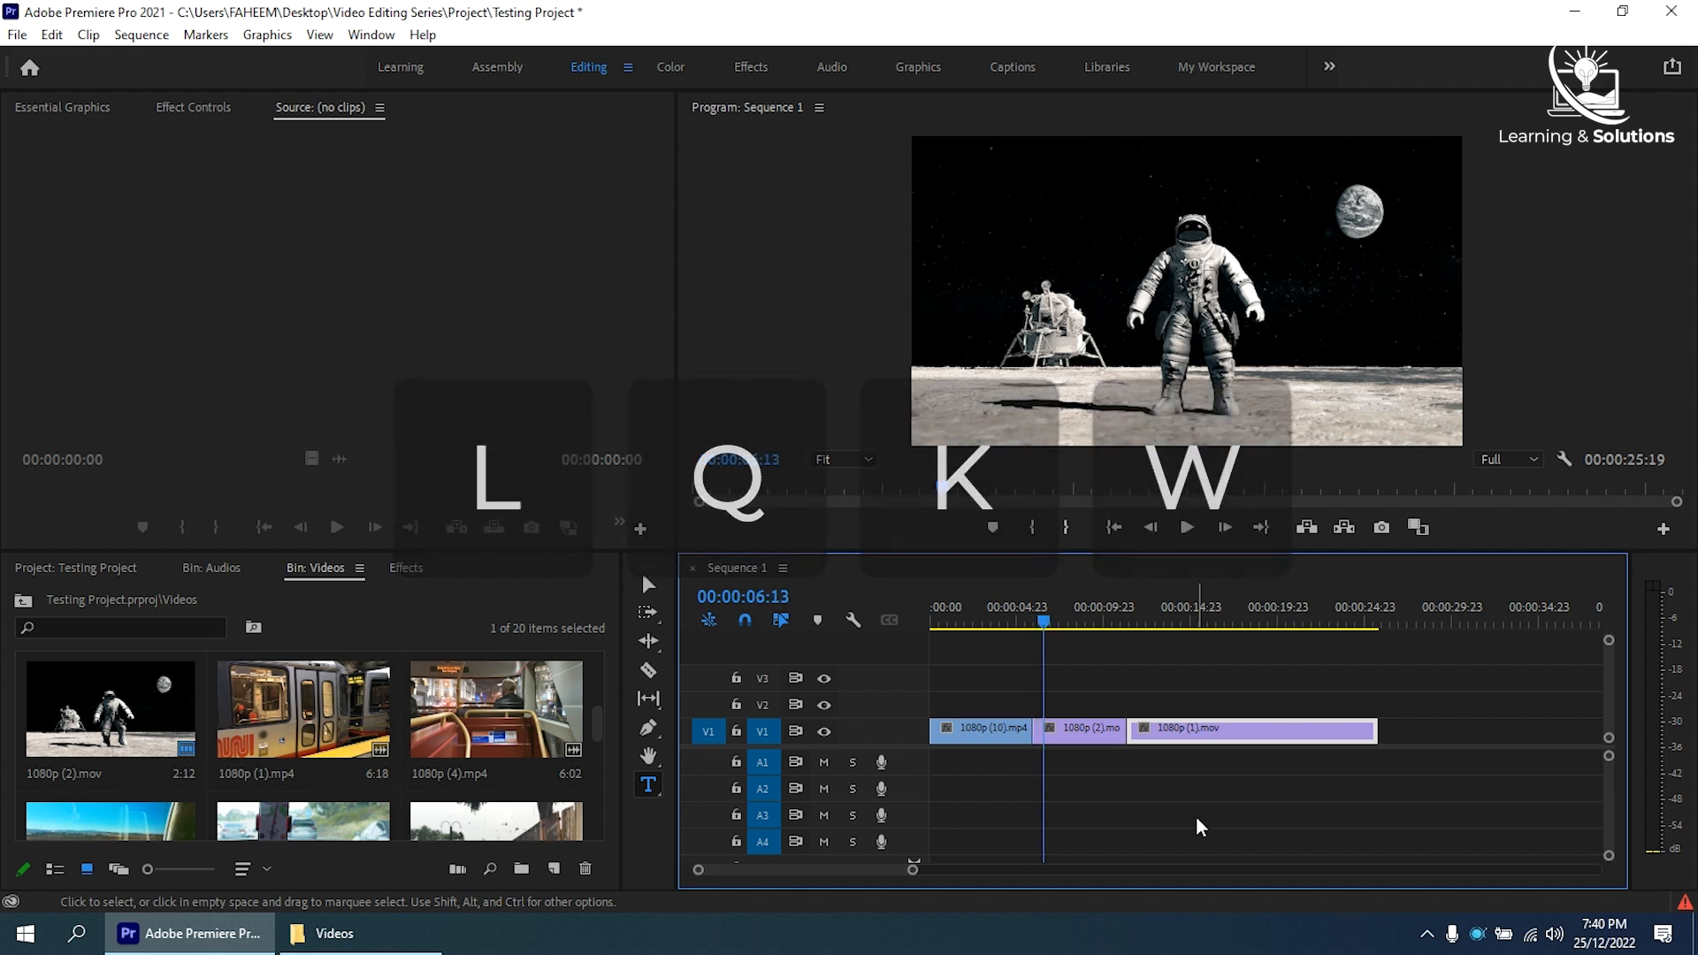
key(q)
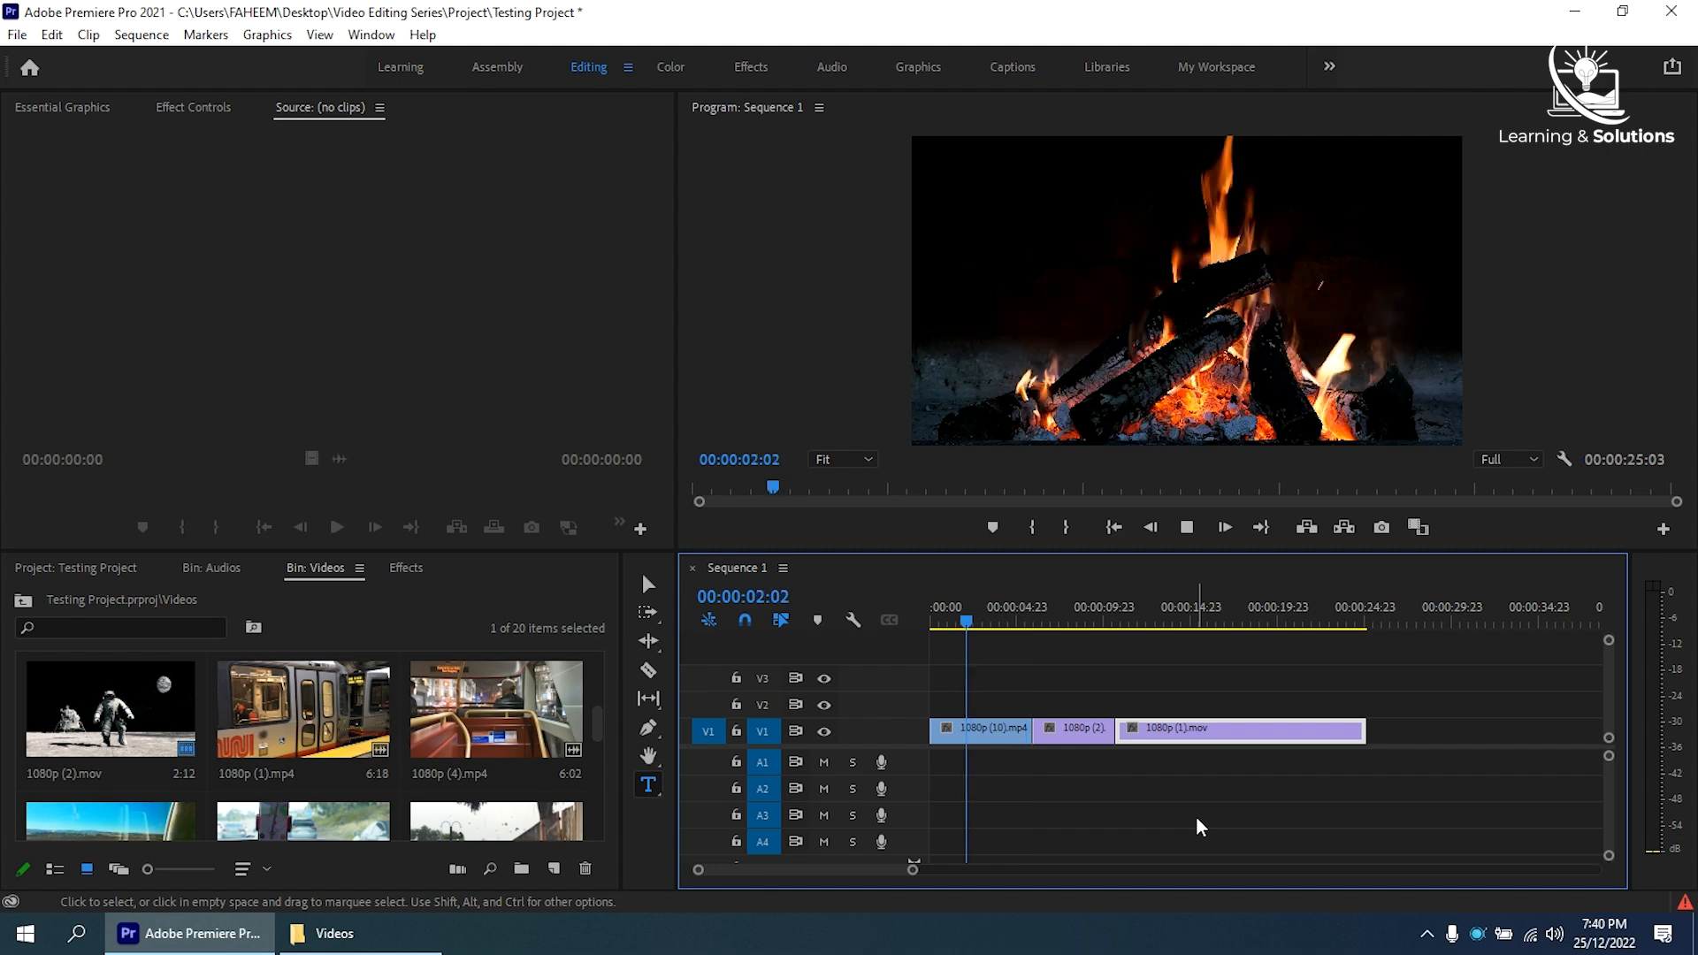
key(l)
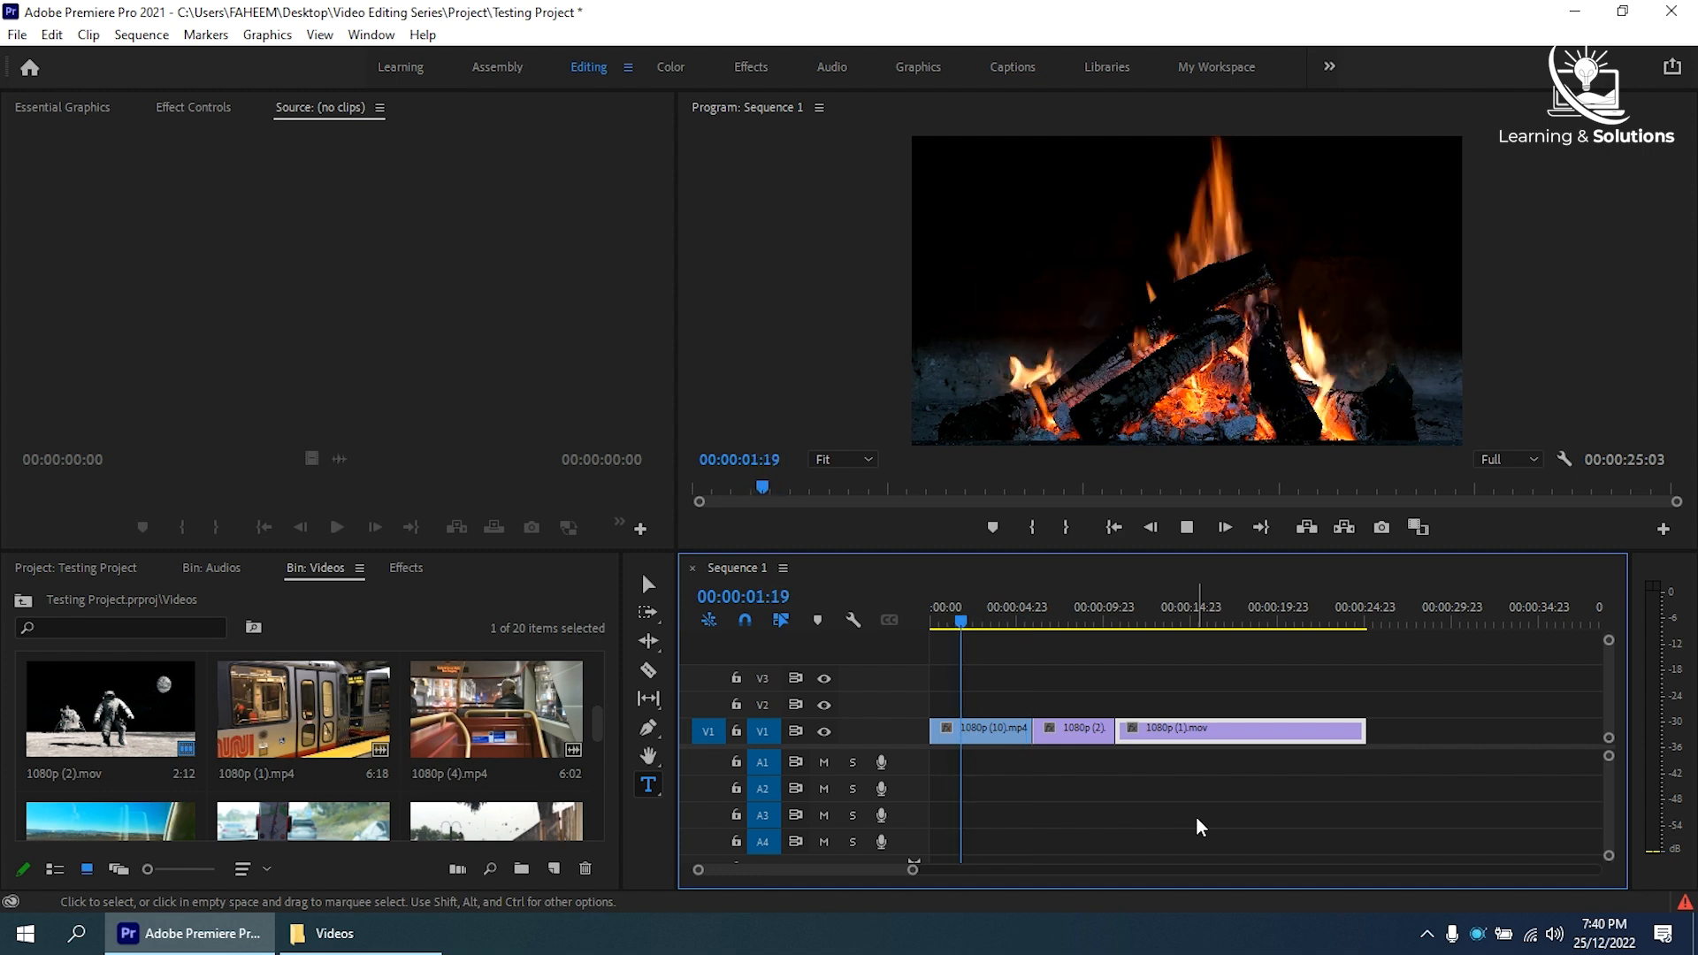